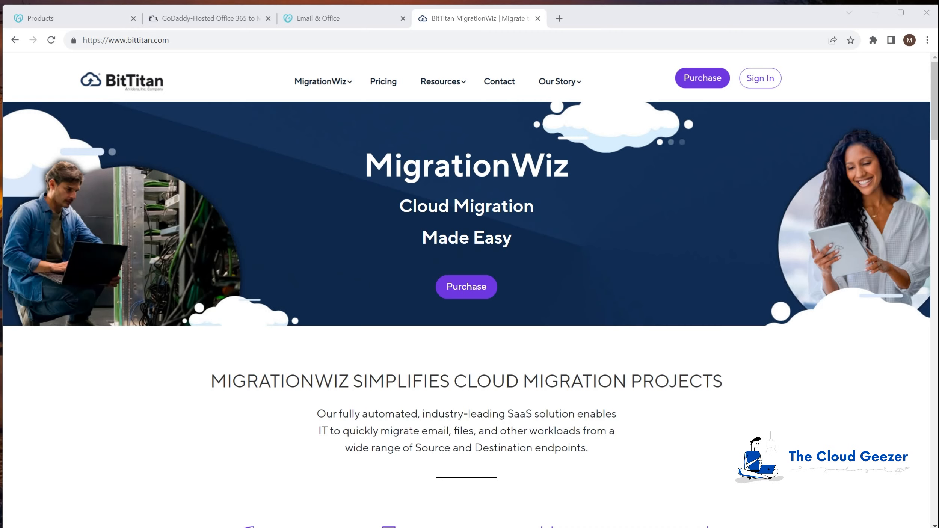
# Switch to the GoDaddy Email & Office dashboard tab
pyautogui.hotkey('ctrl', 'shift', 'Tab')
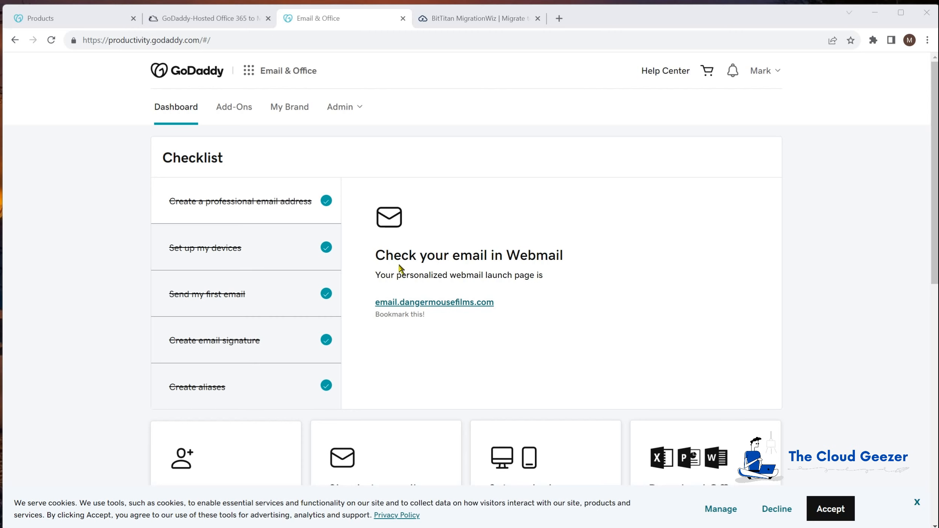
# Scroll down the GoDaddy Email & Office dashboard to review the completed setup checklist
pyautogui.scroll(-10, 375, 242)
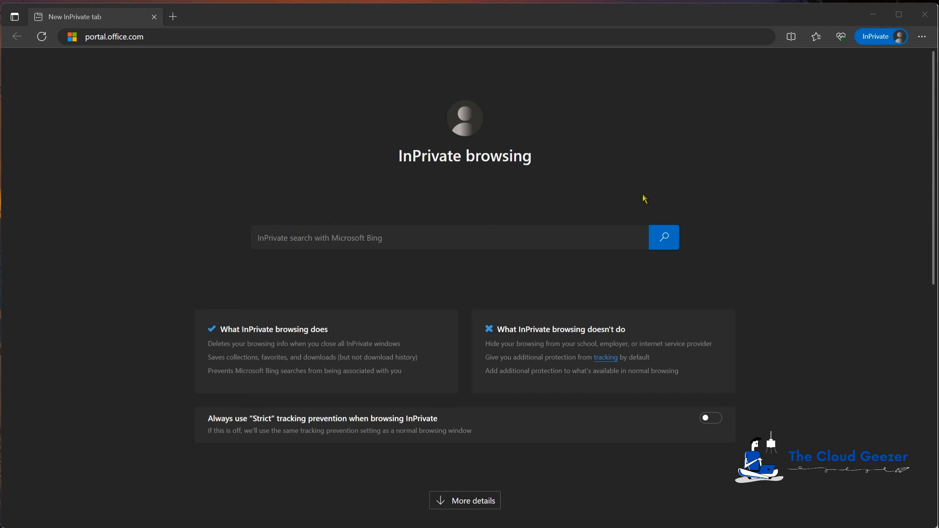
# Load portal.office.com and sign in with the tenant account through the GoDaddy login, staying signed in
pyautogui.click(428, 38)
pyautogui.press('Return')
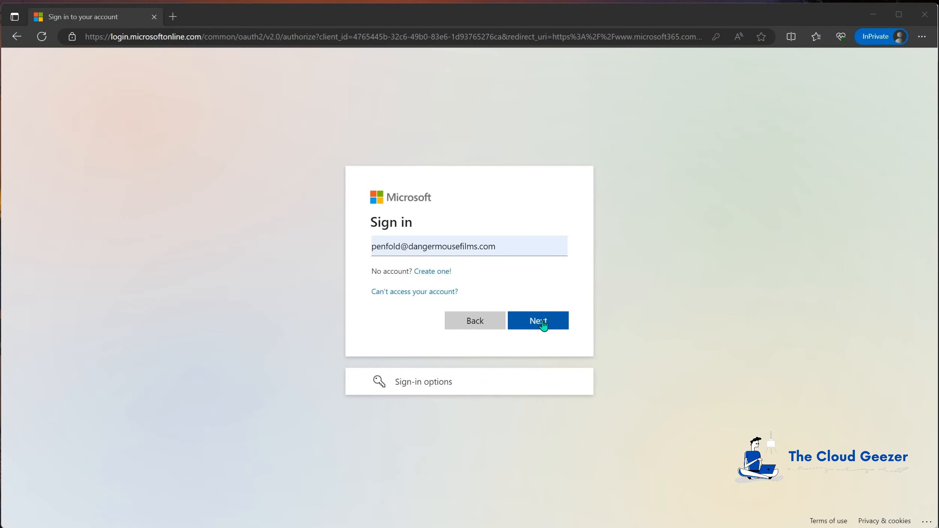
pyautogui.click(542, 322)
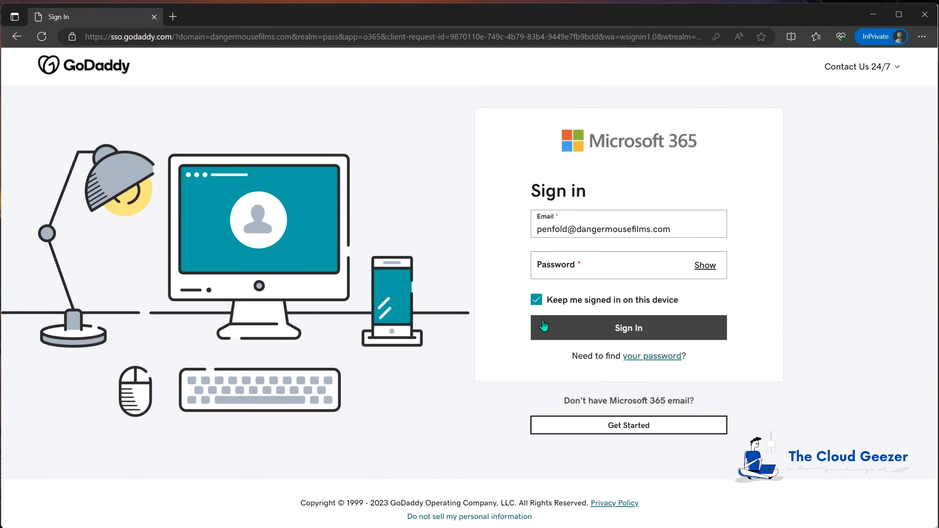
pyautogui.click(565, 268)
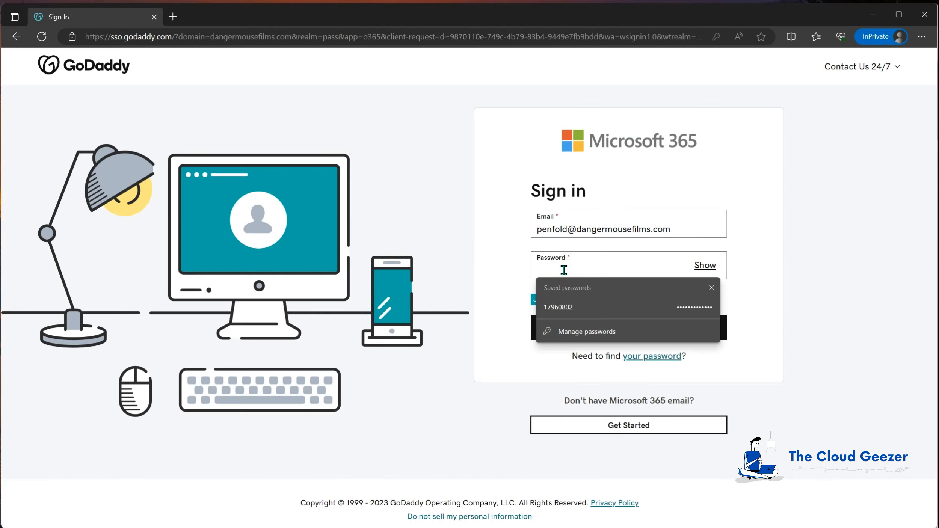
pyautogui.write('*********')
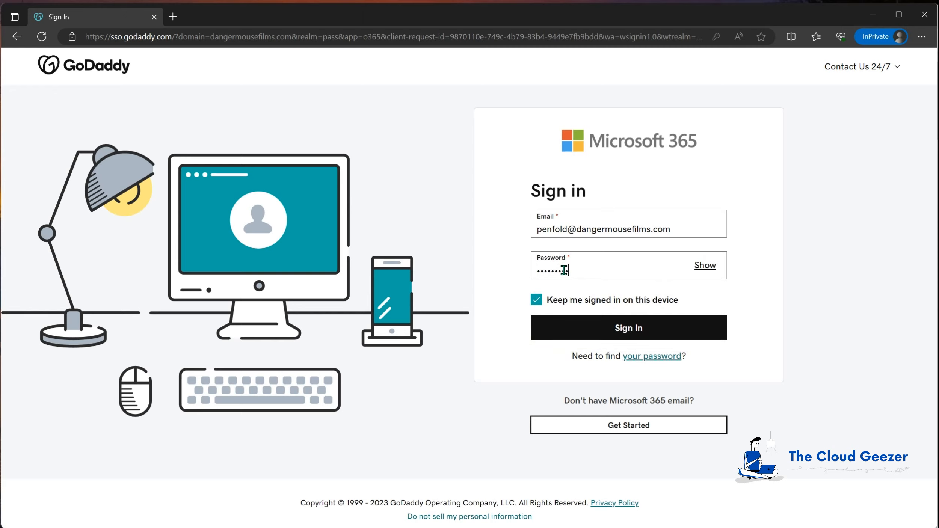
pyautogui.click(585, 331)
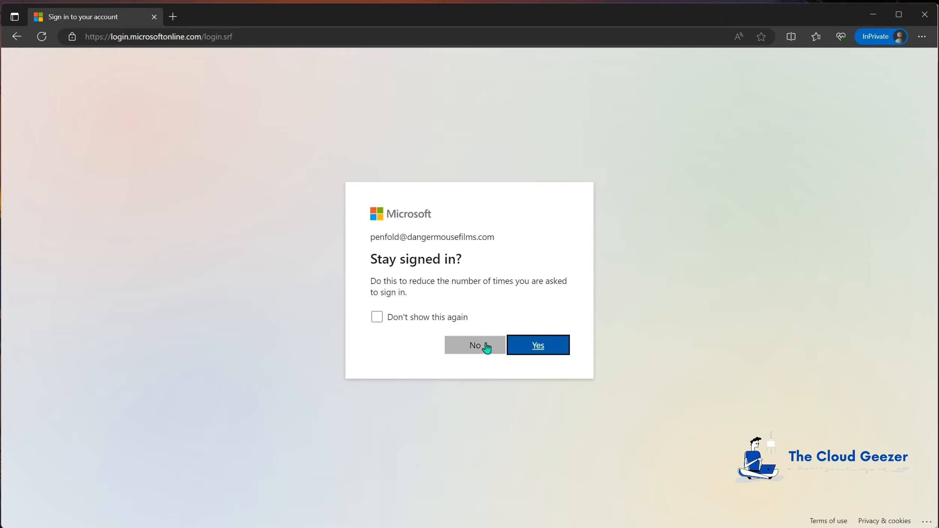
pyautogui.click(550, 348)
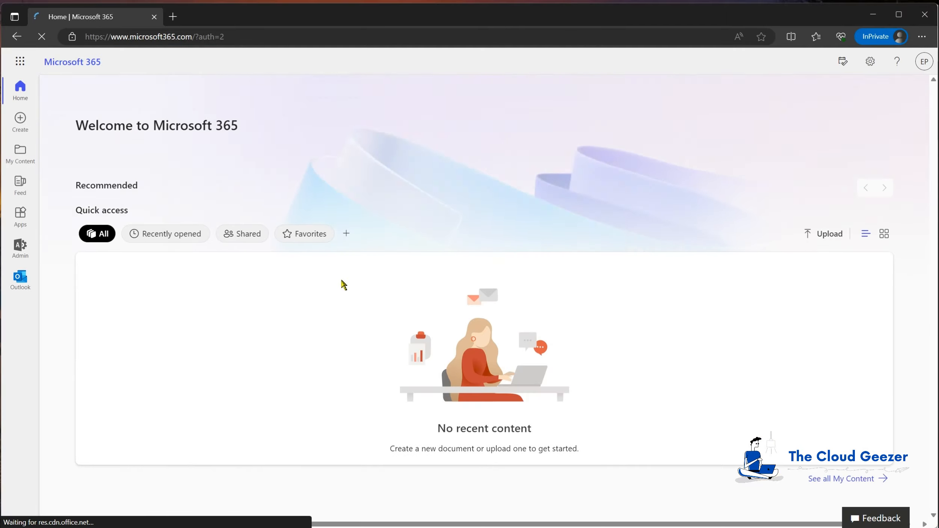
# Open Outlook in a new tab, browse the FoxNews confirmation emails, and open a new private tab
pyautogui.click(19, 284)
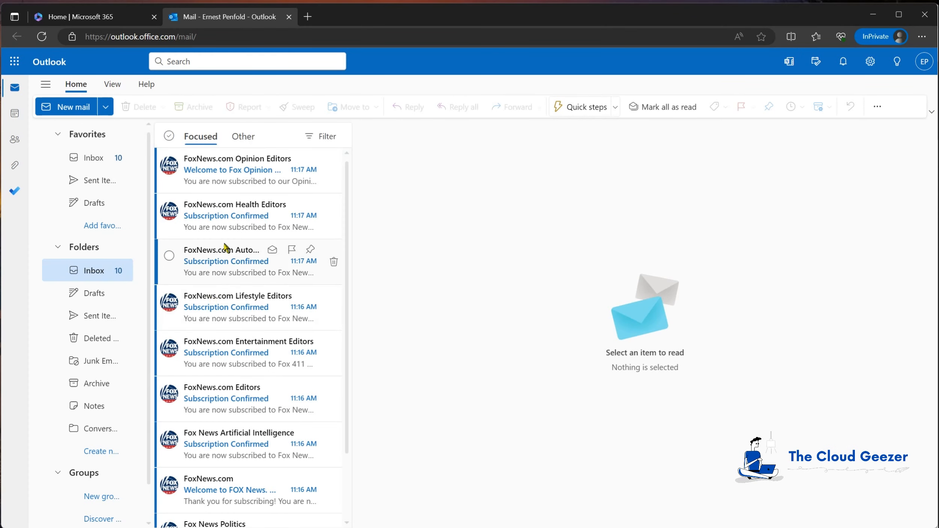
pyautogui.scroll(-2, 228, 370)
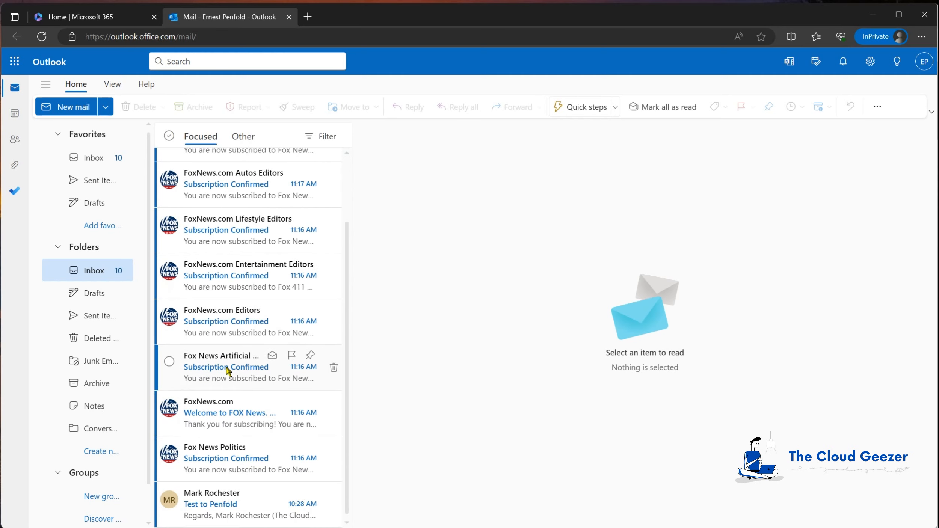
pyautogui.scroll(2, 229, 366)
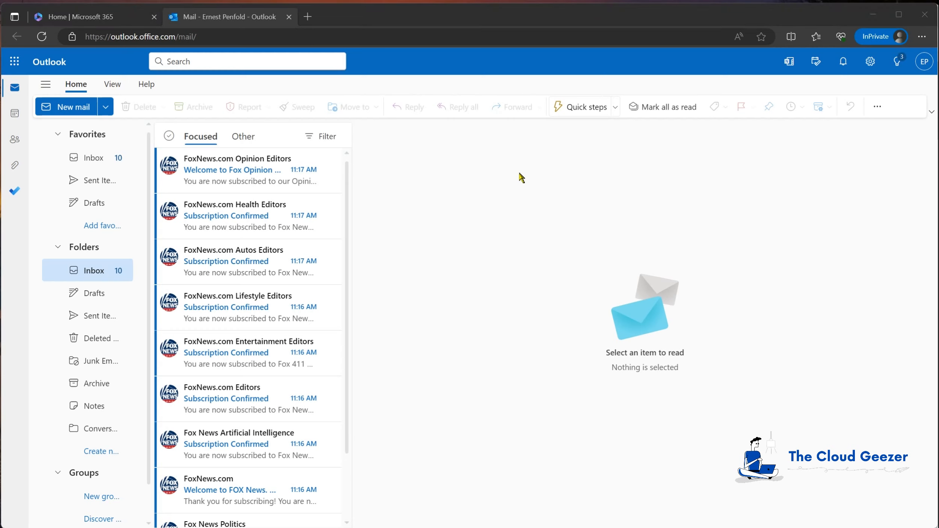
pyautogui.click(308, 17)
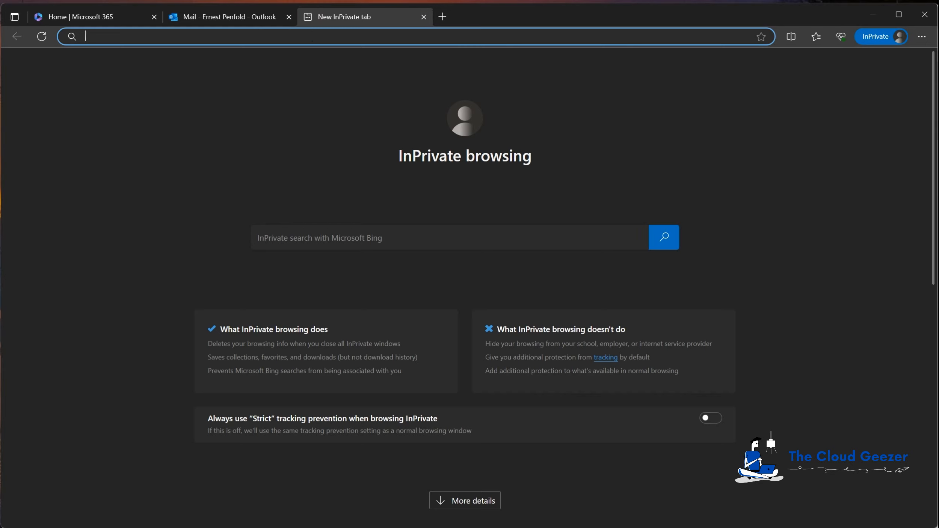
# Go to portal.azure.com and open Azure Active Directory for dangermousefilms.com from the menu
pyautogui.write('portal.azure.com')
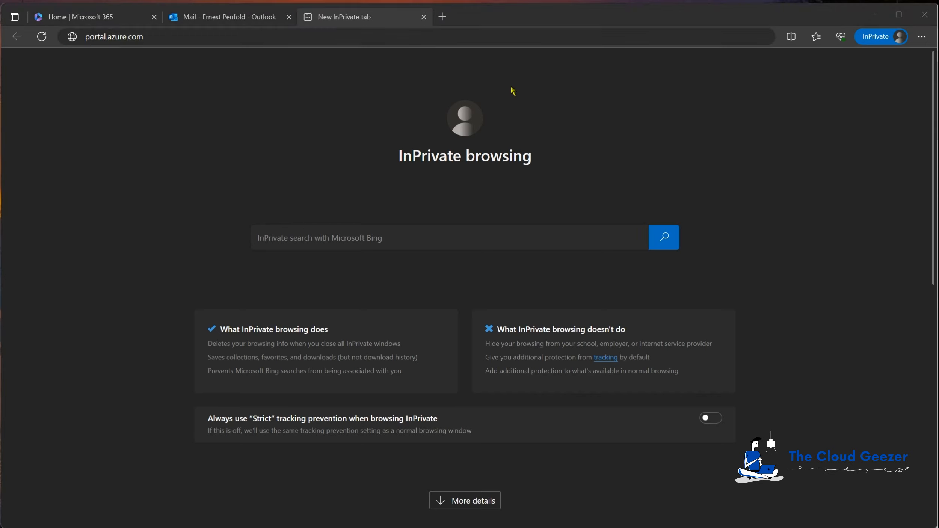
pyautogui.press('Return')
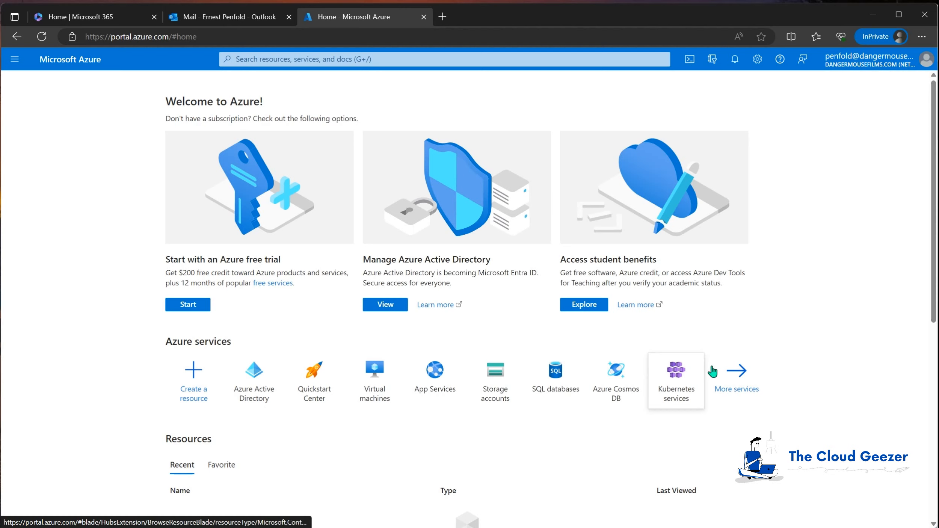
pyautogui.click(15, 59)
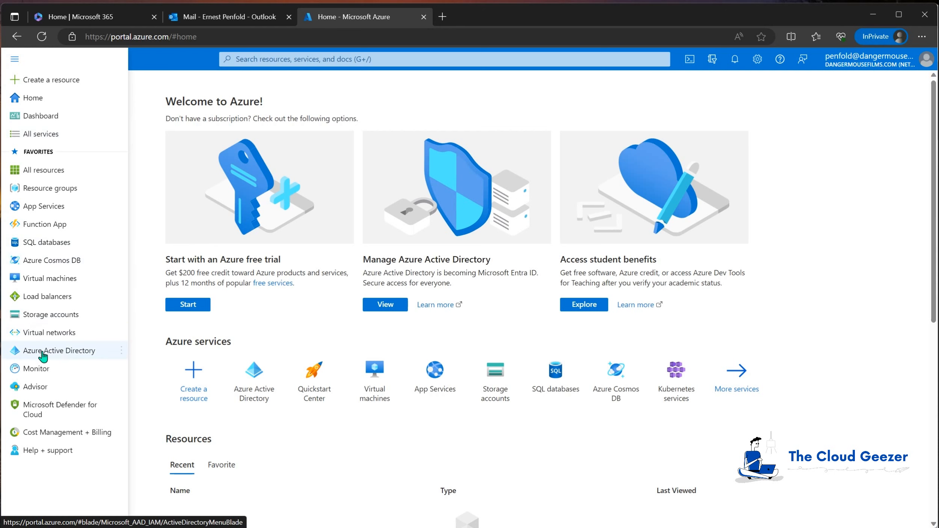
pyautogui.click(55, 352)
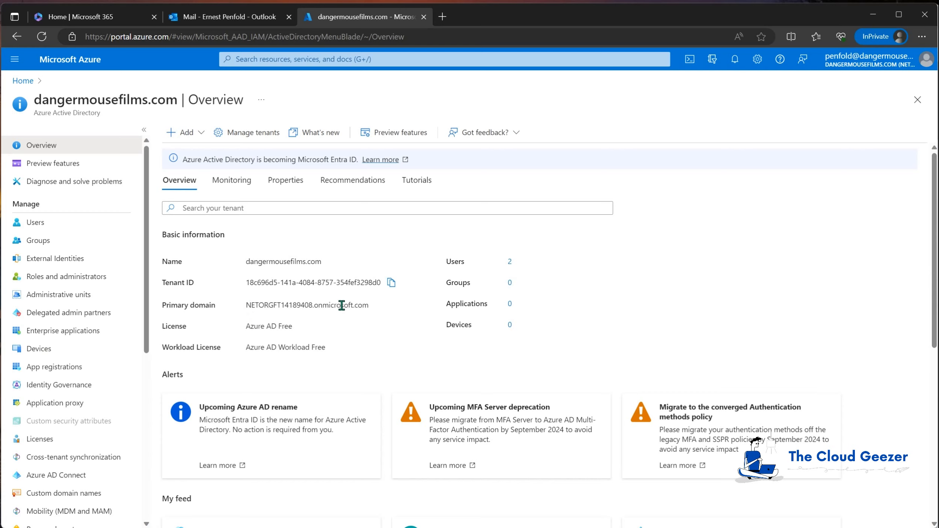
# Copy the admin's user principal name from the Users list into Notepad, then open the admin's profile
pyautogui.click(59, 223)
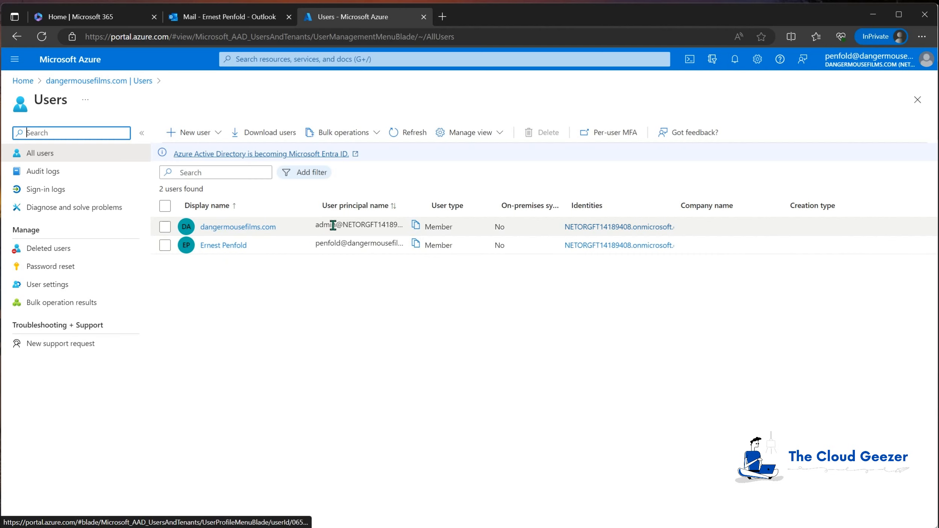
pyautogui.moveTo(420, 203); pyautogui.dragTo(516, 203)
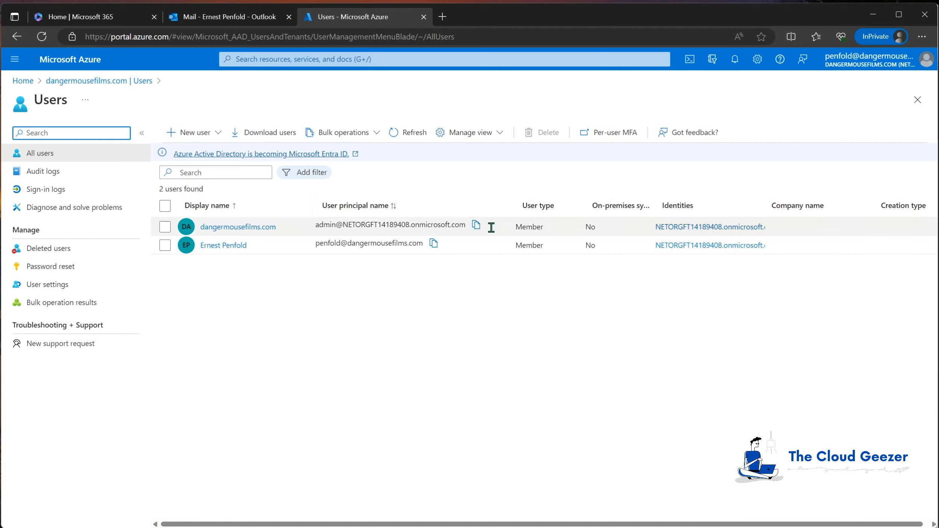
pyautogui.click(476, 224)
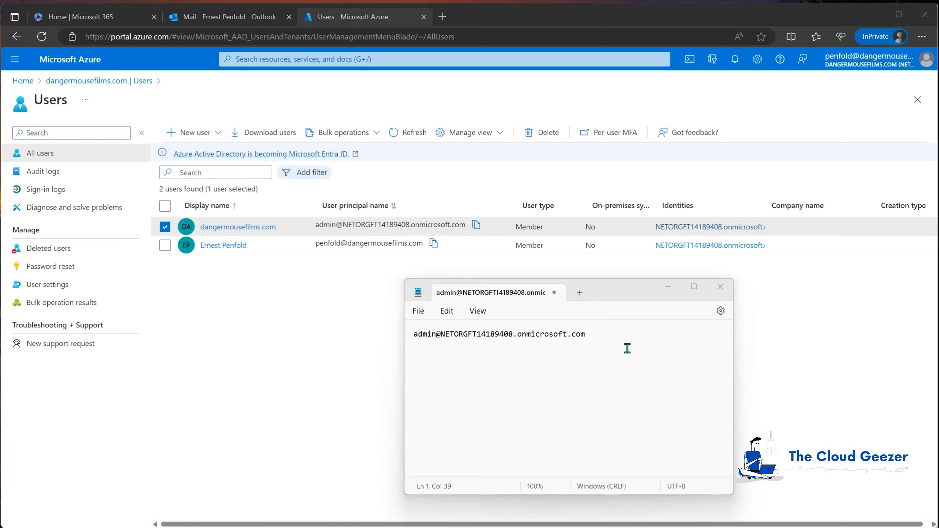
pyautogui.click(609, 333)
pyautogui.press('Return')
pyautogui.press('Return')
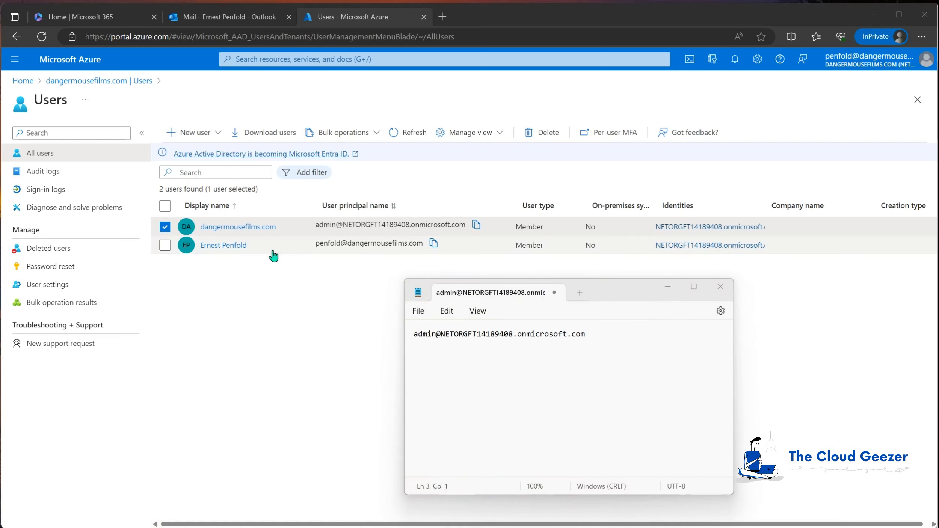
pyautogui.click(249, 228)
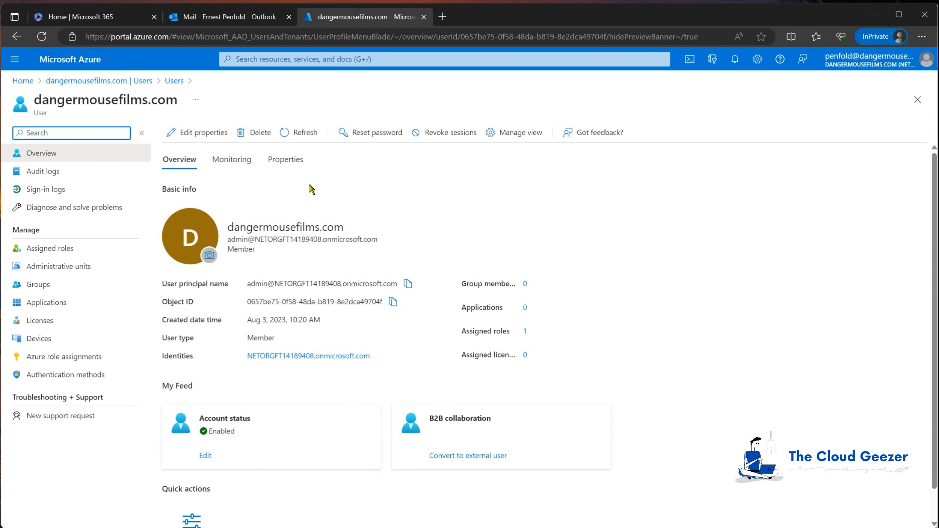
# Reset the admin user's password and copy the generated temporary password
pyautogui.click(375, 136)
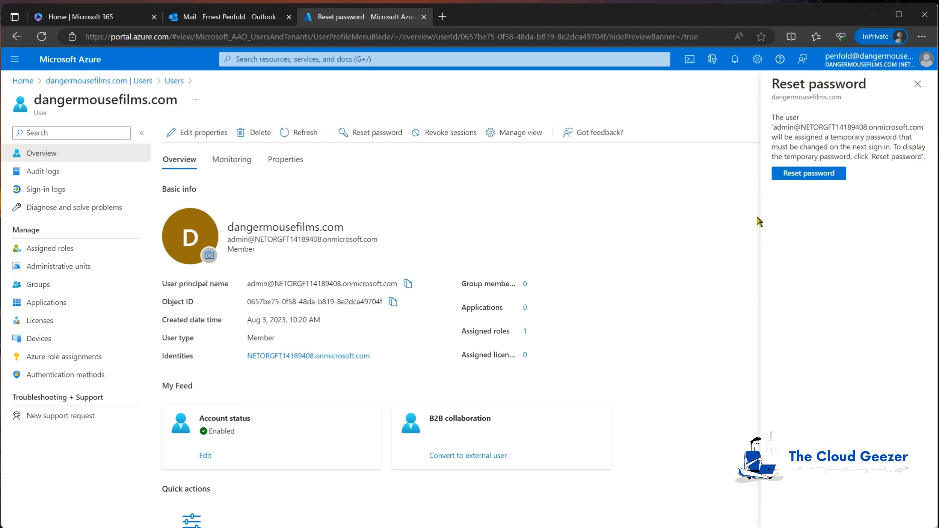
pyautogui.click(802, 173)
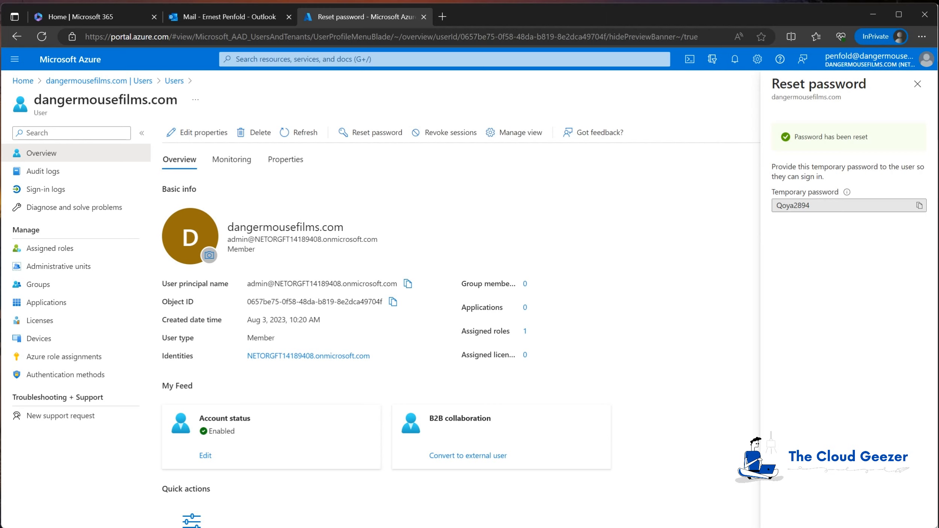
pyautogui.click(919, 206)
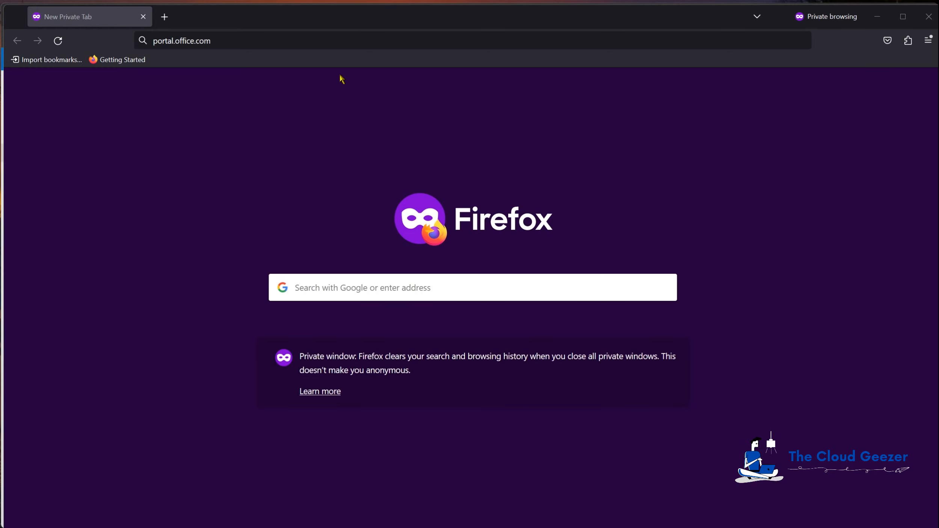
# Load portal.office.com in Firefox and enter the admin account address copied from Notepad
pyautogui.click(299, 40)
pyautogui.press('Return')
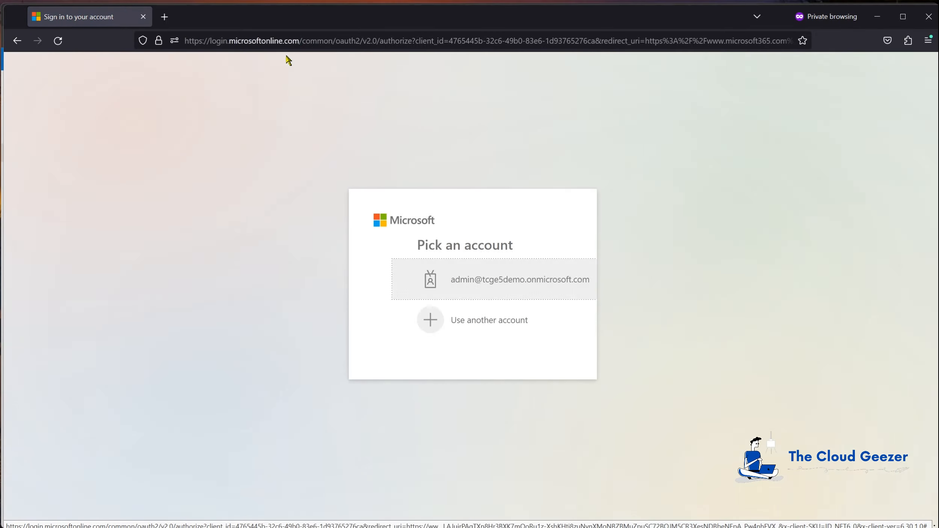
pyautogui.click(438, 326)
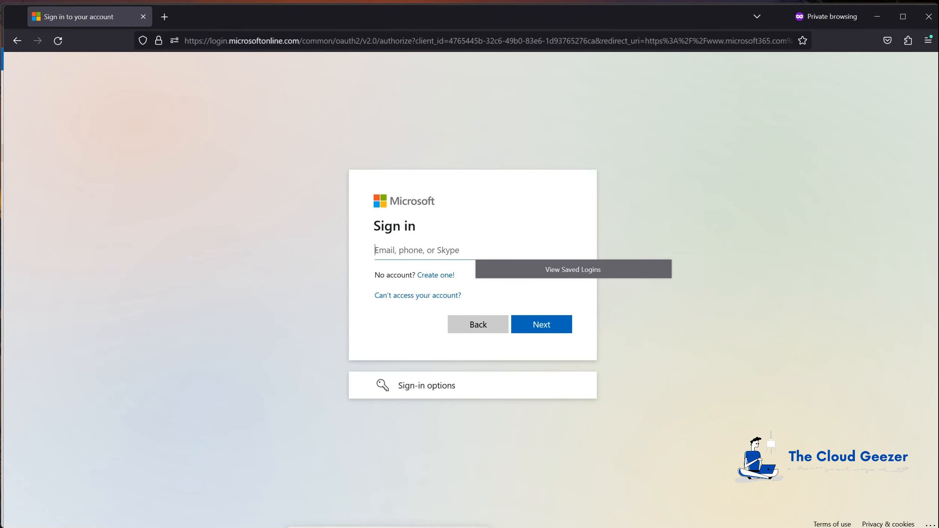
pyautogui.click(340, 527)
pyautogui.moveTo(541, 320); pyautogui.dragTo(364, 320)
pyautogui.click(443, 249)
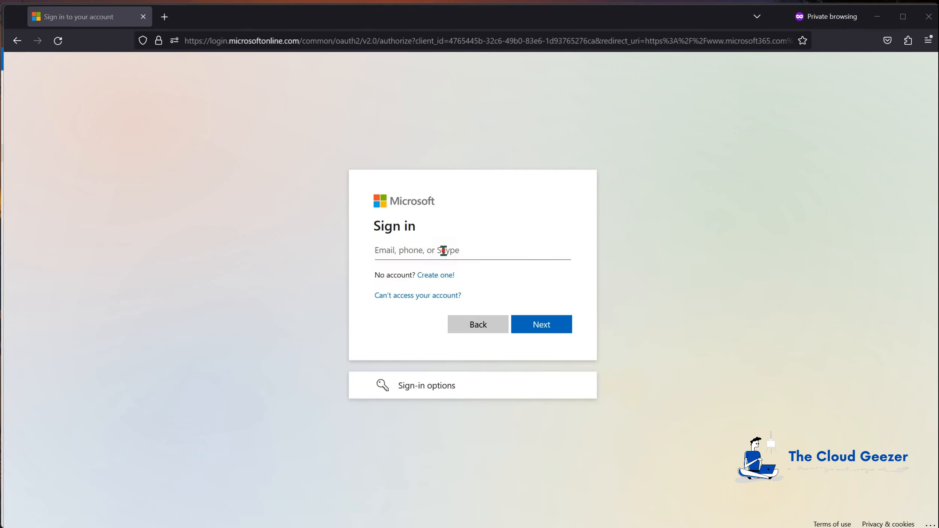
pyautogui.hotkey('ctrl', 'v')
pyautogui.click(540, 323)
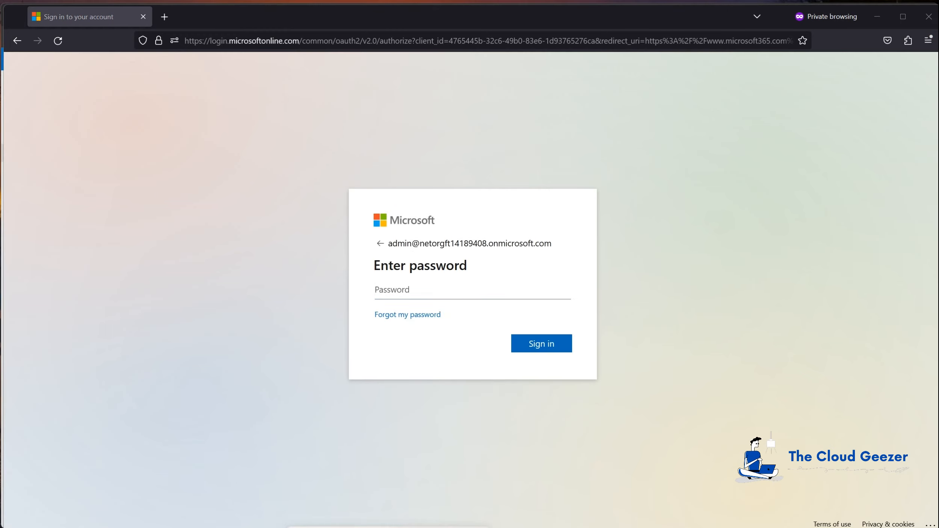
# Paste the temporary password from Notepad and sign in as the admin
pyautogui.hotkey('alt', 'Tab')
pyautogui.moveTo(405, 339); pyautogui.dragTo(365, 343)
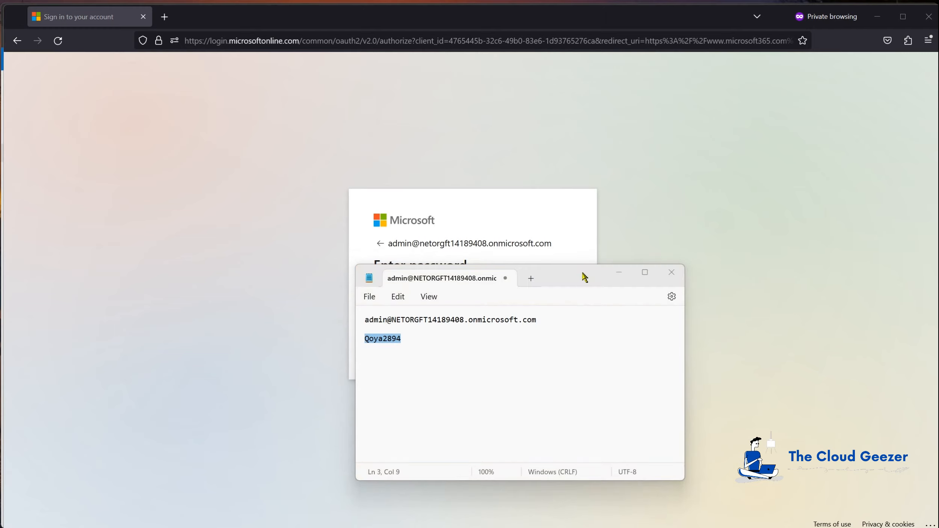
pyautogui.click(552, 246)
pyautogui.click(510, 284)
pyautogui.hotkey('ctrl', 'v')
pyautogui.click(541, 343)
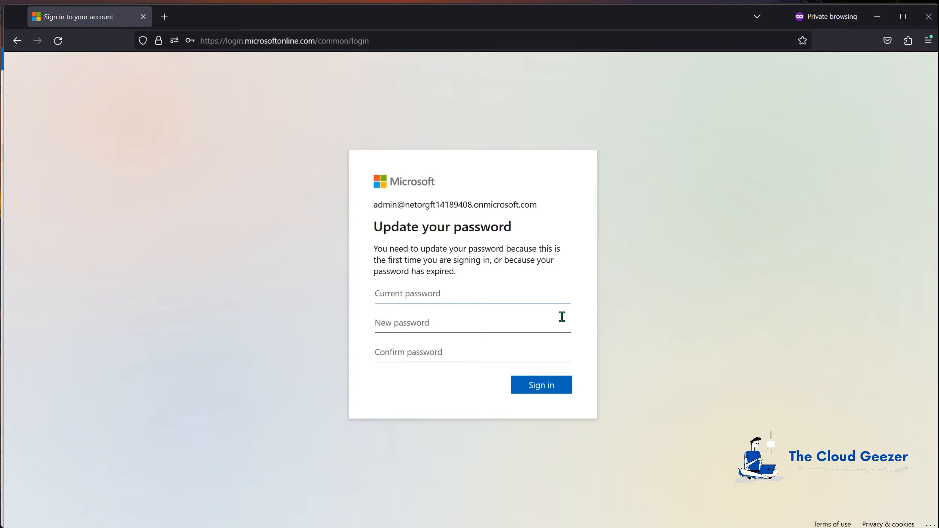
pyautogui.click(442, 293)
# Enter the temporary password as current, set and confirm a new admin password, and decline staying signed in
pyautogui.hotkey('ctrl', 'v')
pyautogui.click(444, 323)
pyautogui.write('P••••••')
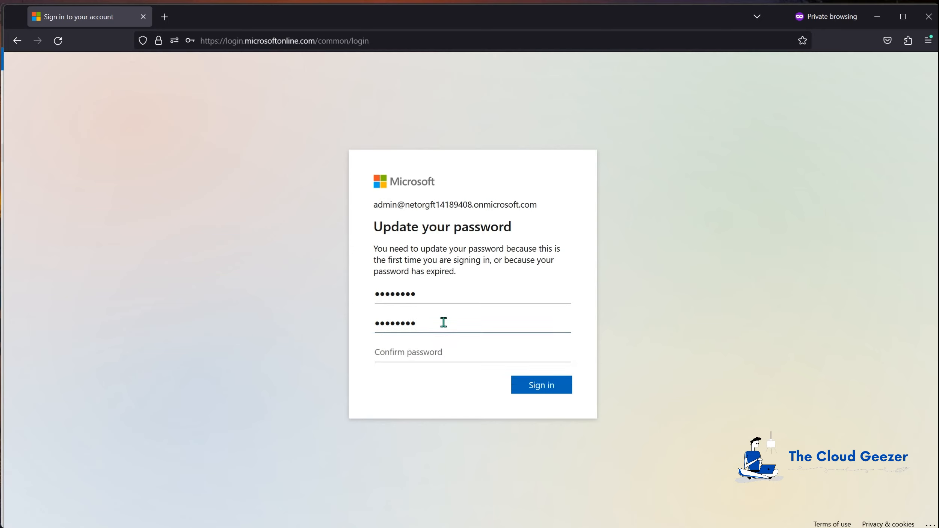
pyautogui.press('Tab')
pyautogui.write('••')
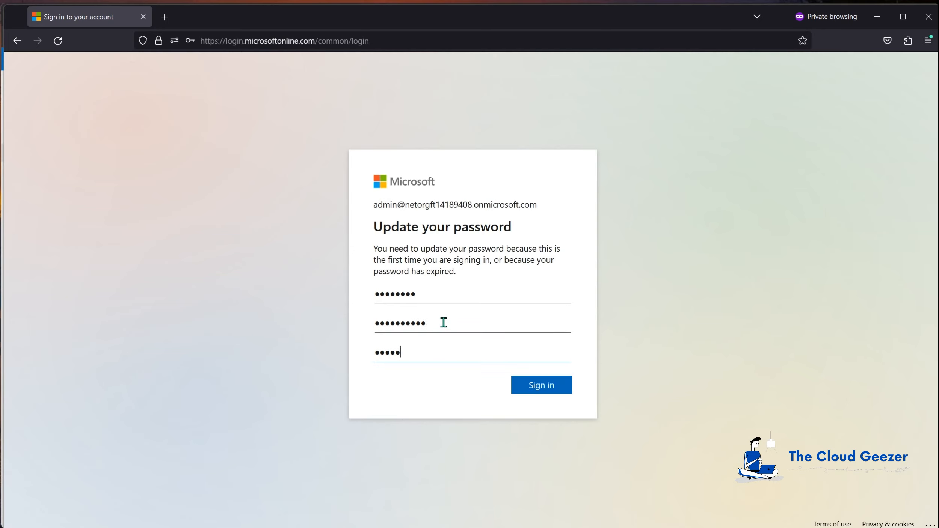
pyautogui.write('••••••••')
pyautogui.click(537, 391)
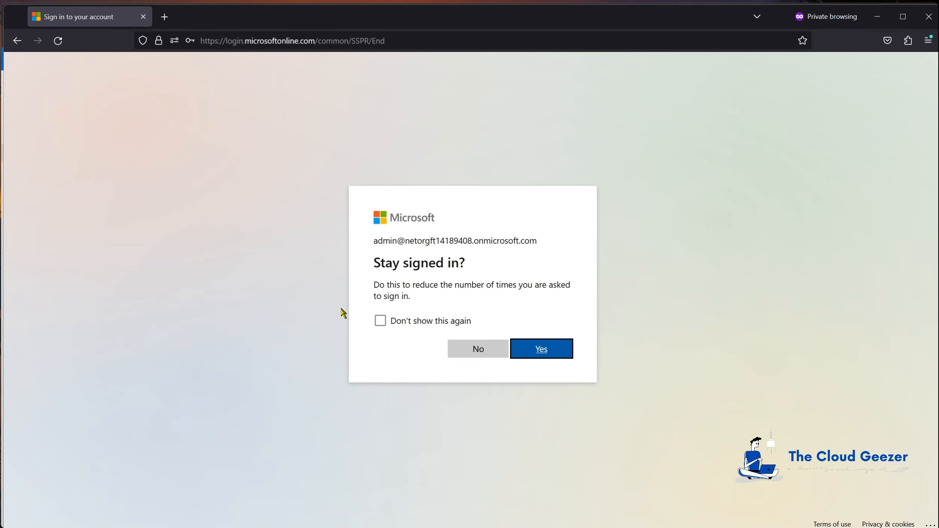
pyautogui.click(488, 353)
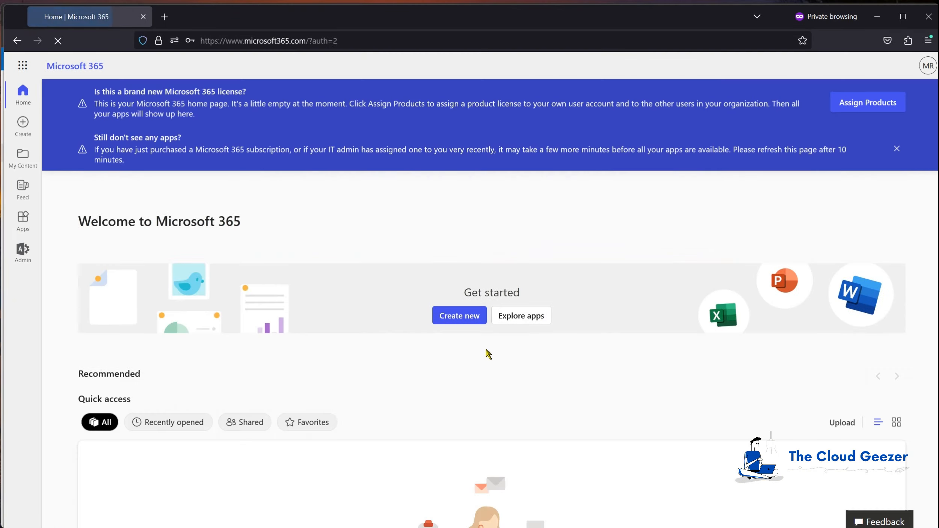
# Close the Microsoft Feed introduction popup on the Microsoft 365 home page
pyautogui.click(237, 294)
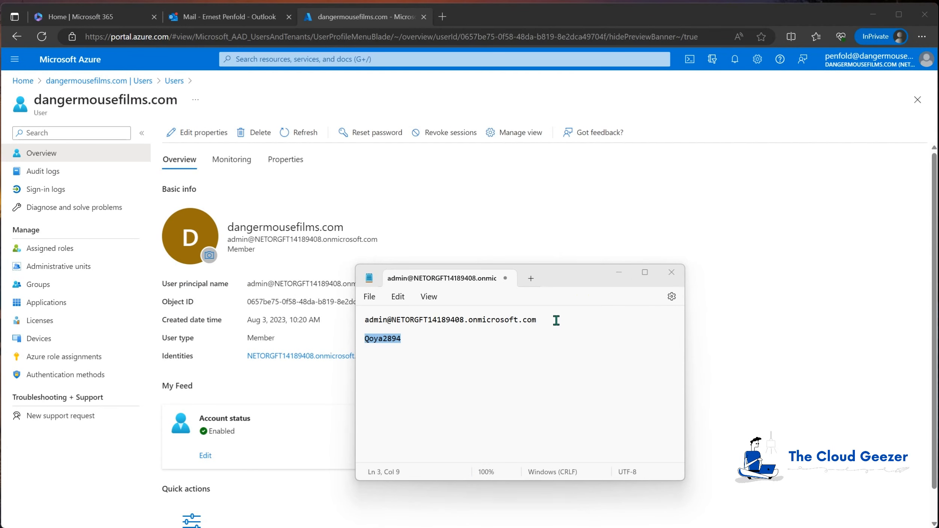
# Delete the password line from the Notepad credentials notes, leaving only the admin address
pyautogui.click(478, 336)
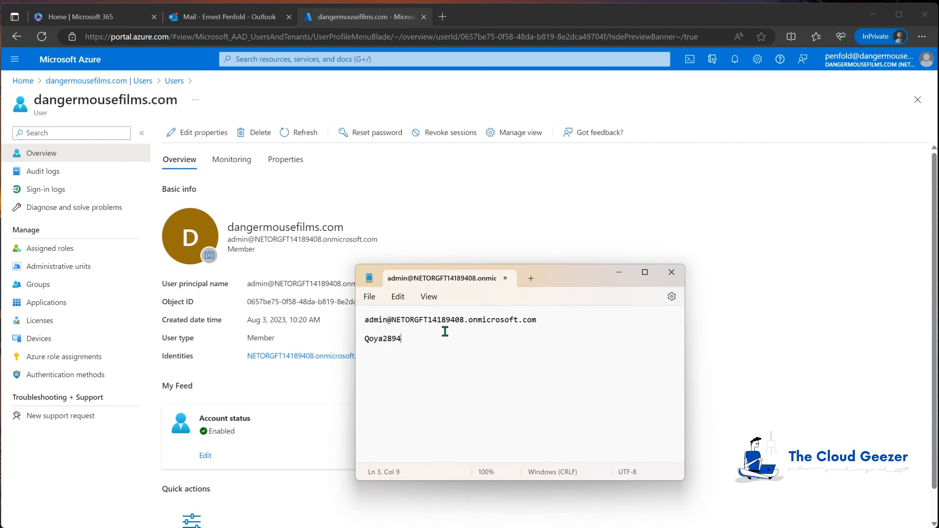
pyautogui.moveTo(408, 336); pyautogui.dragTo(364, 338)
pyautogui.press('BackSpace')
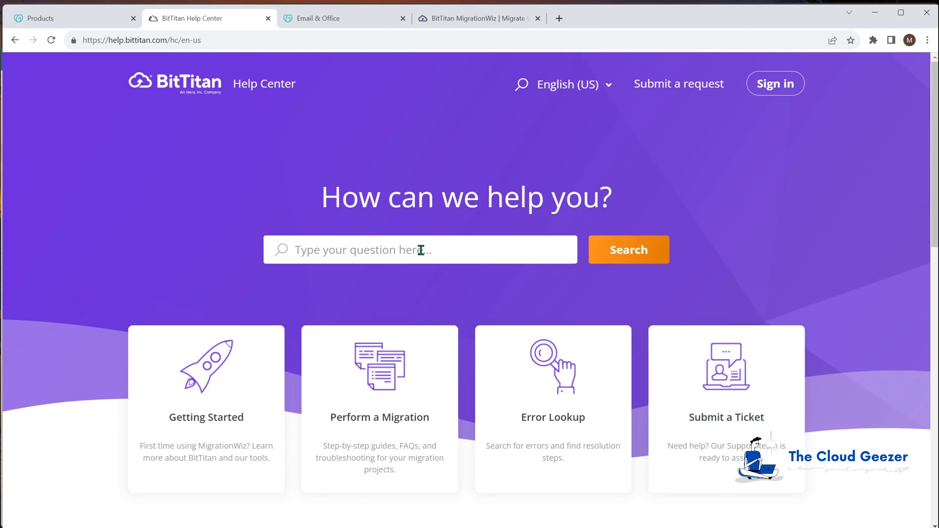
# Search the help centre for 'godaddy' and open the GoDaddy-Hosted Office 365 to Exchange Online Mailbox Migration Guide
pyautogui.write('godaddy')
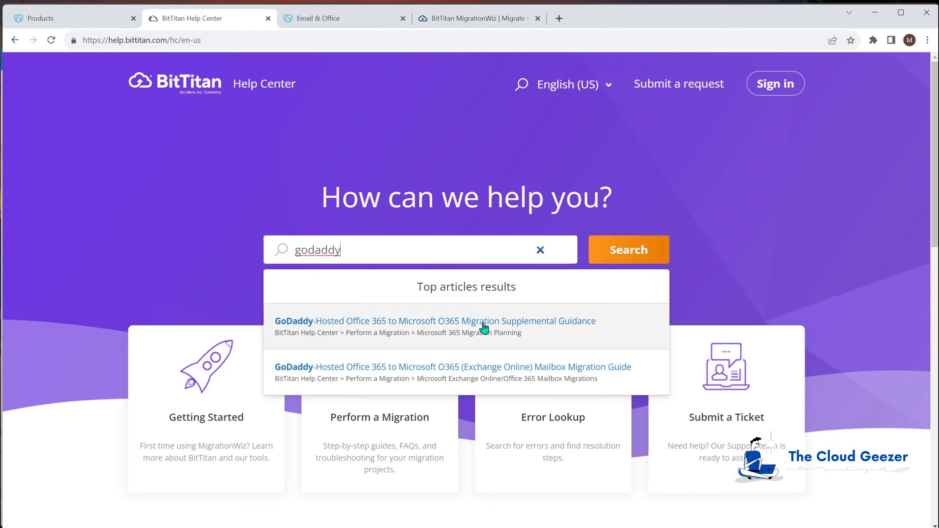
pyautogui.click(425, 367)
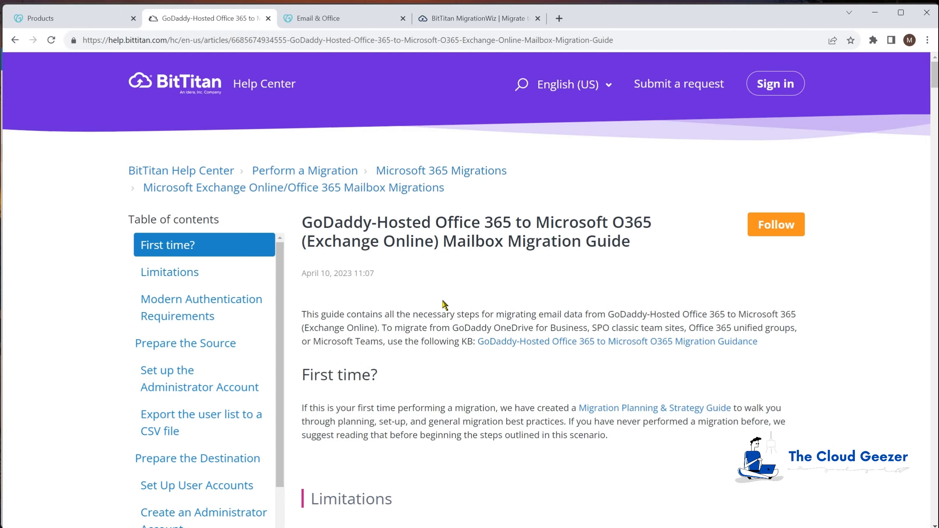
# Under Set up the Administrator Account, expand Manually Grant Application Impersonation in Exchange Online and read its commands
pyautogui.scroll(-5, 444, 305)
pyautogui.scroll(-5, 445, 305)
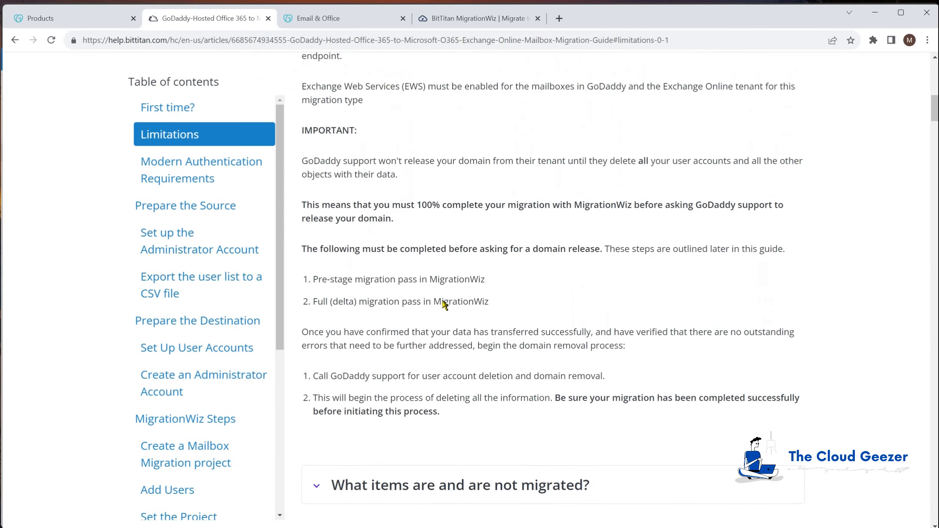
pyautogui.scroll(-5, 444, 305)
pyautogui.scroll(-5, 444, 306)
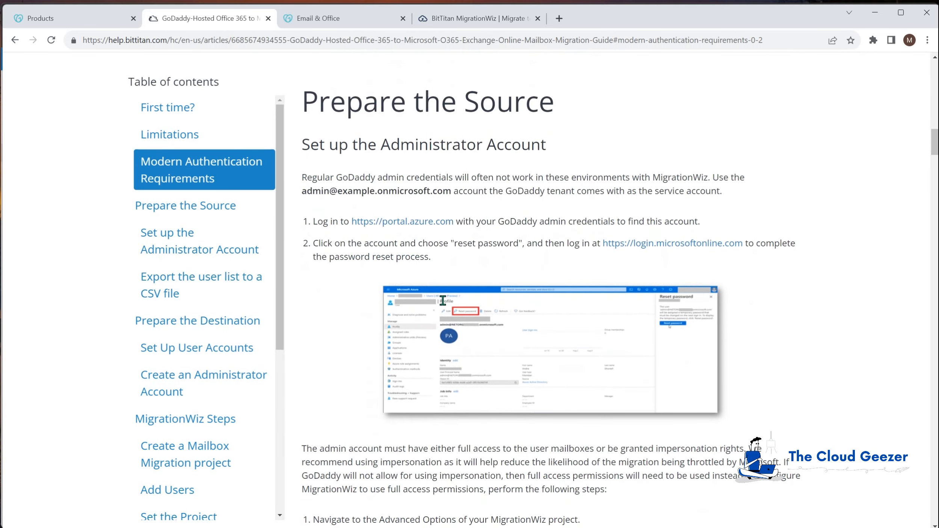
pyautogui.scroll(-4, 444, 300)
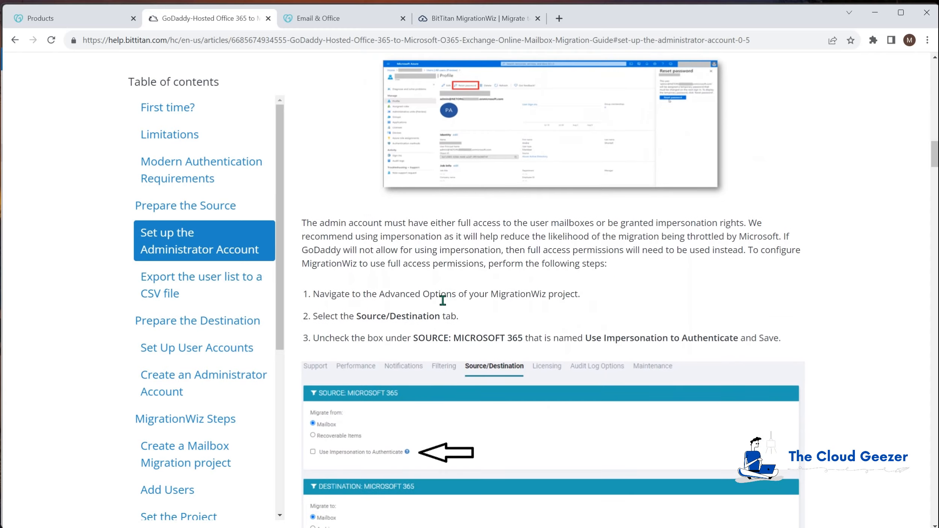
pyautogui.scroll(-5, 444, 305)
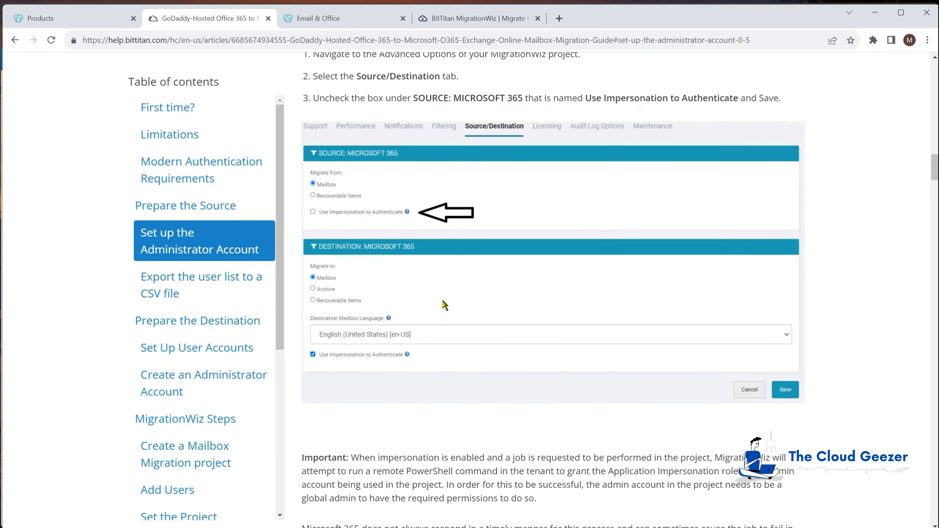
pyautogui.scroll(-6, 444, 305)
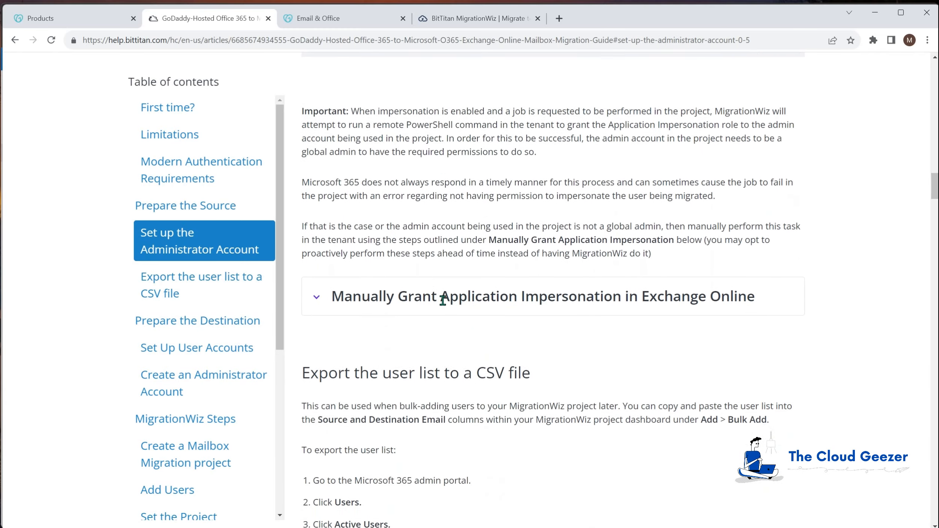
pyautogui.scroll(-1, 443, 303)
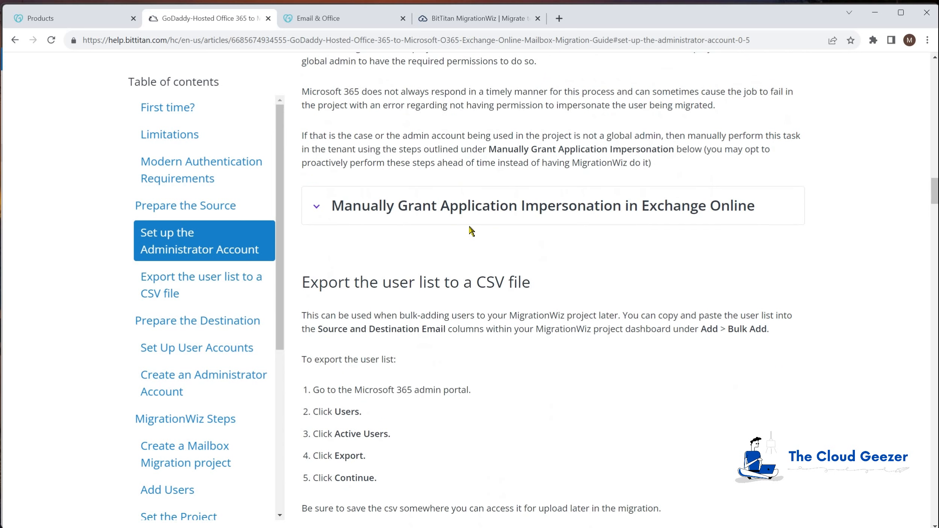
pyautogui.click(316, 211)
pyautogui.scroll(-1, 316, 210)
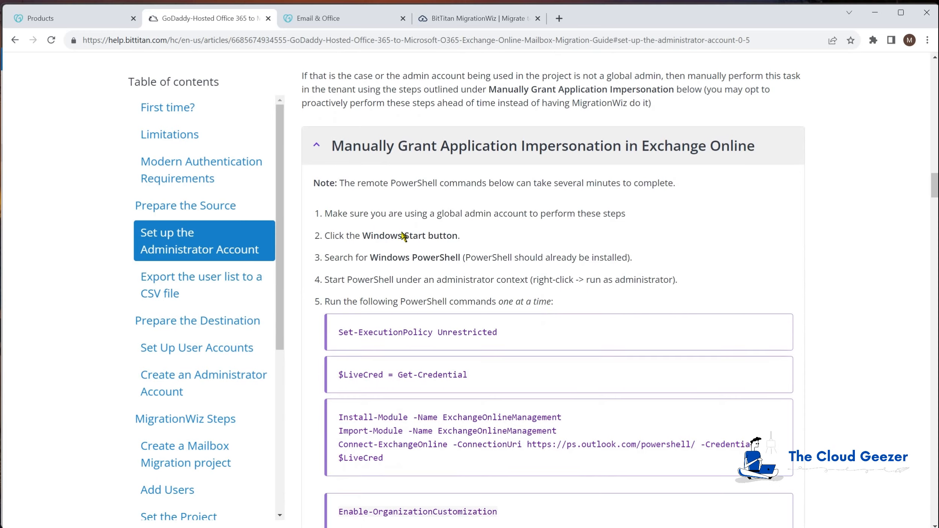
pyautogui.scroll(-1, 402, 236)
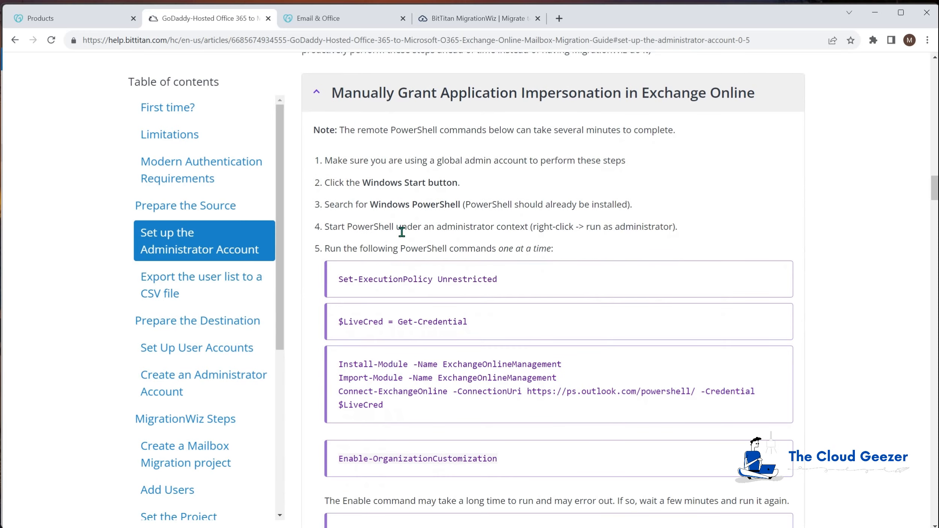
pyautogui.scroll(-1, 413, 235)
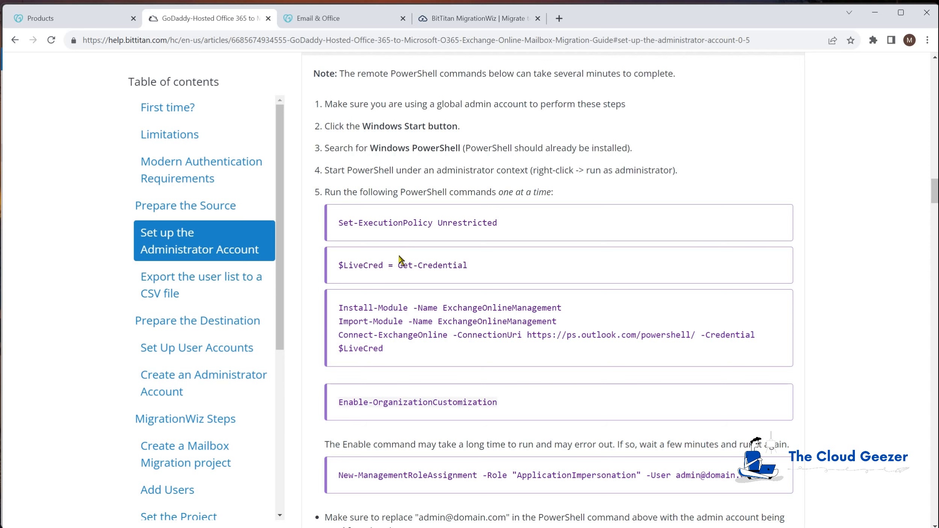
pyautogui.scroll(-1, 403, 332)
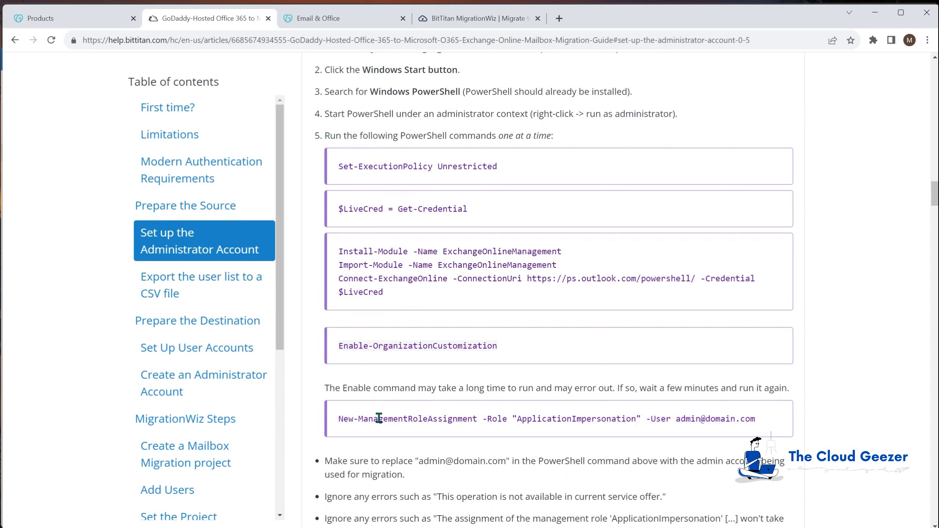
pyautogui.scroll(-2, 407, 417)
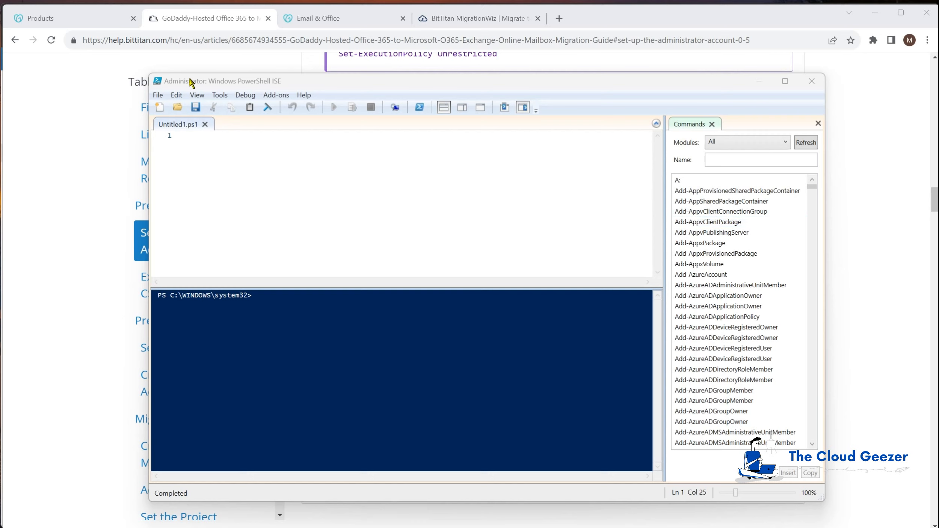
# Run Connect-ExchangeOnline in the PowerShell ISE console, tab-completing it from 'connect-excha'
pyautogui.click(343, 332)
pyautogui.write('con')
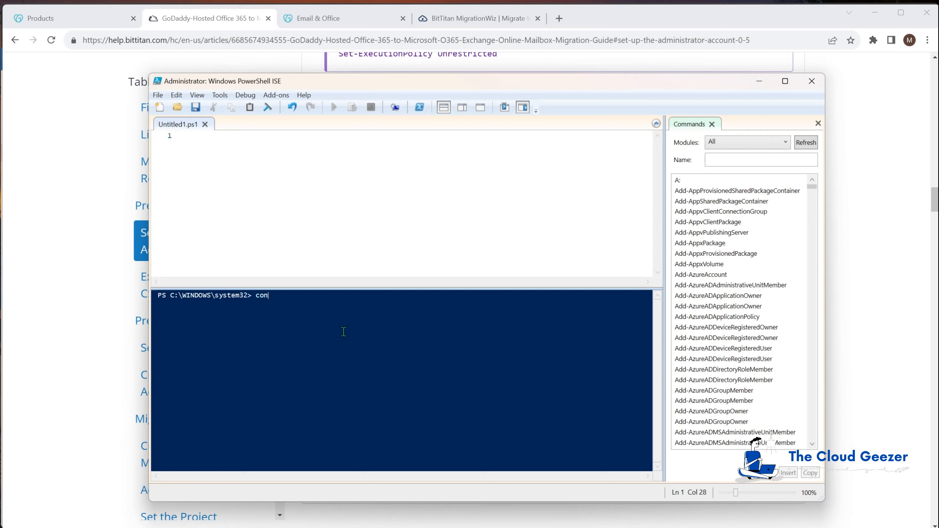
pyautogui.write('nect-ex')
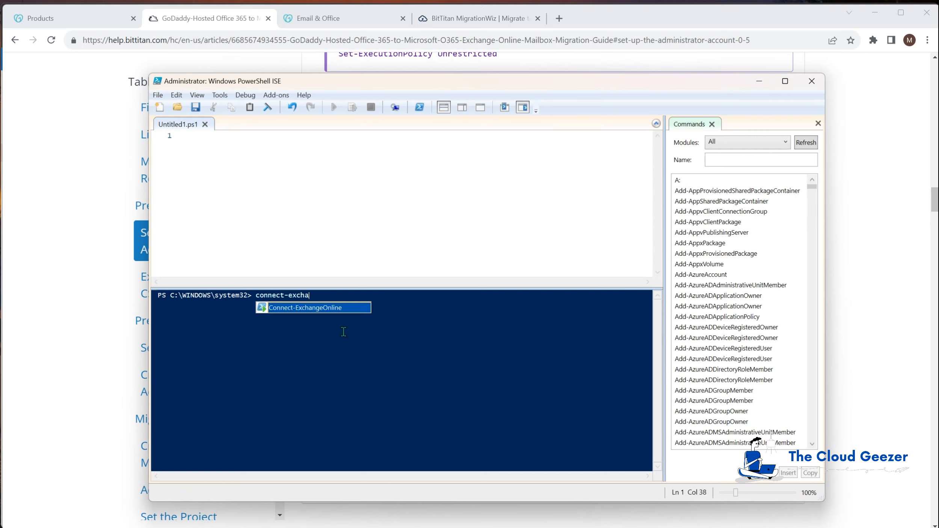
pyautogui.write('cha')
pyautogui.press('Tab')
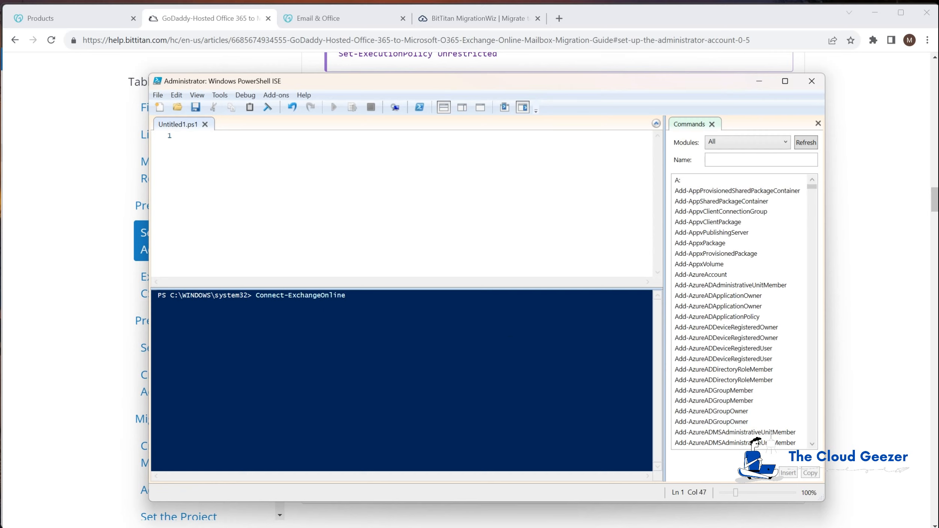
pyautogui.press('Return')
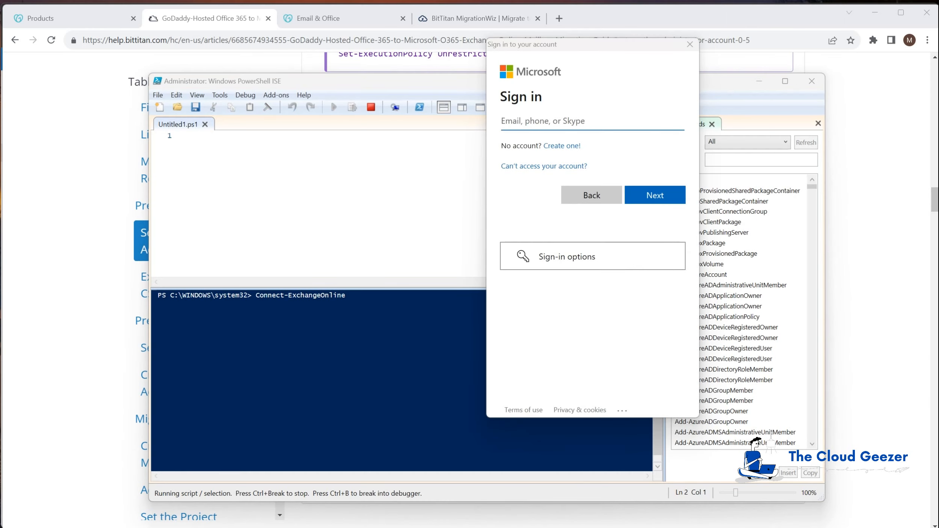
# Sign in to Exchange Online with the admin address from Notepad and its password, then close Notepad
pyautogui.hotkey('alt', 'Tab')
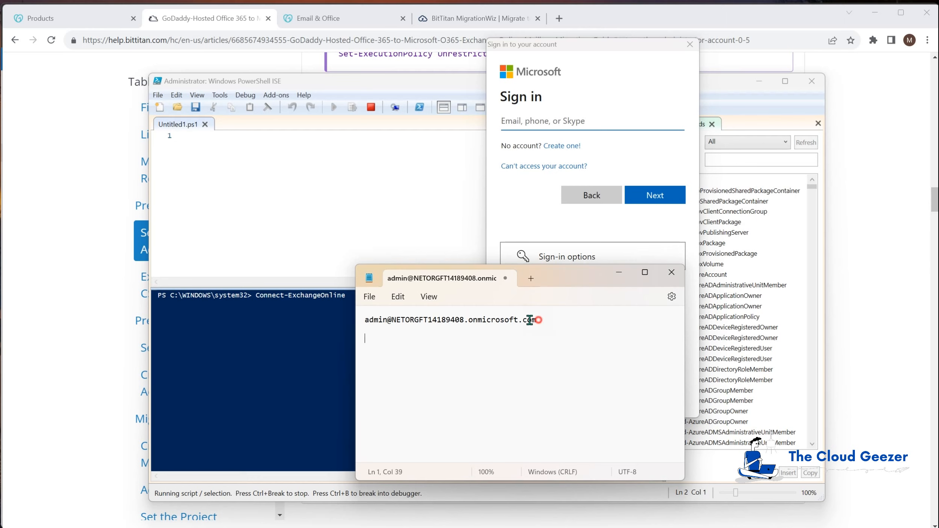
pyautogui.moveTo(539, 320); pyautogui.dragTo(365, 320)
pyautogui.hotkey('ctrl', 'c')
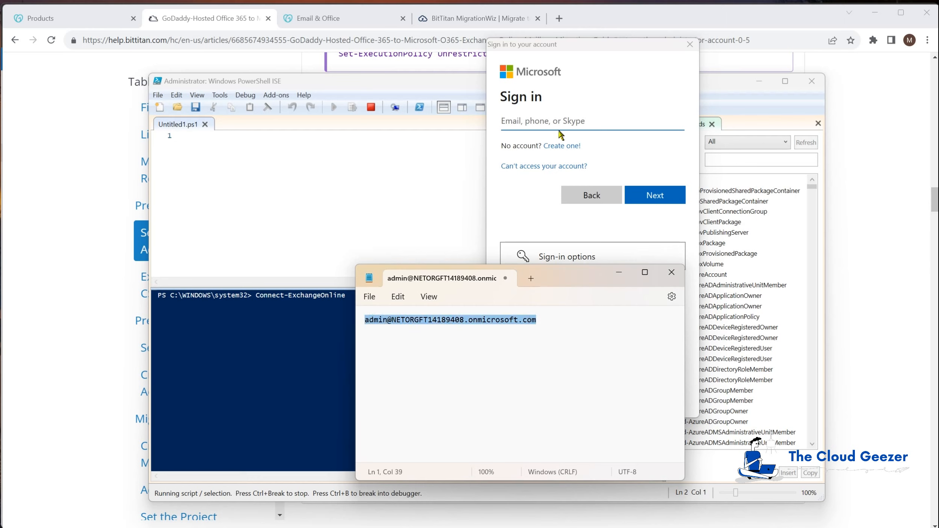
pyautogui.click(554, 120)
pyautogui.hotkey('ctrl', 'v')
pyautogui.click(655, 203)
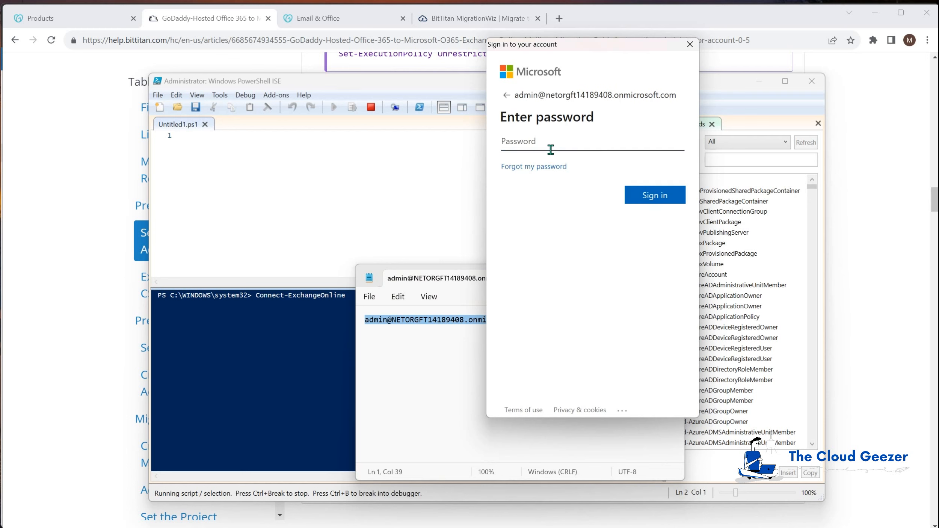
pyautogui.write('••')
pyautogui.click(655, 196)
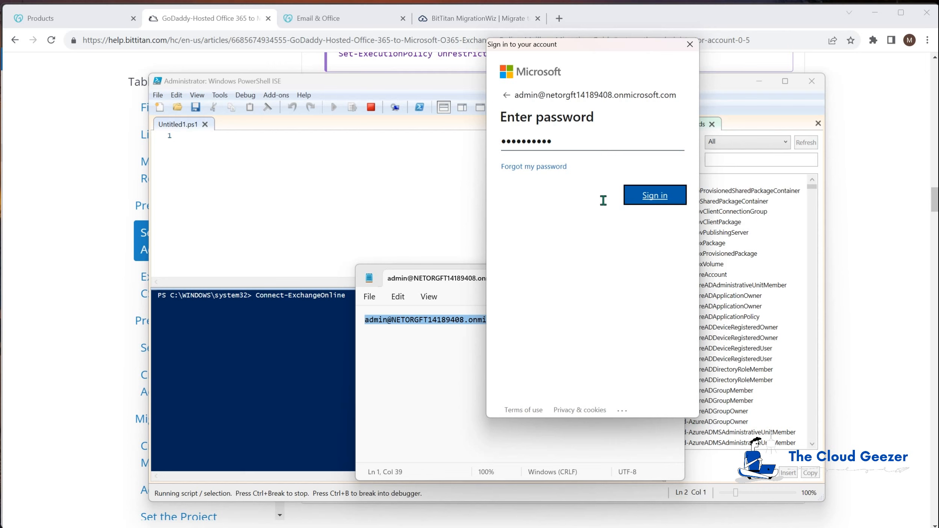
pyautogui.click(672, 272)
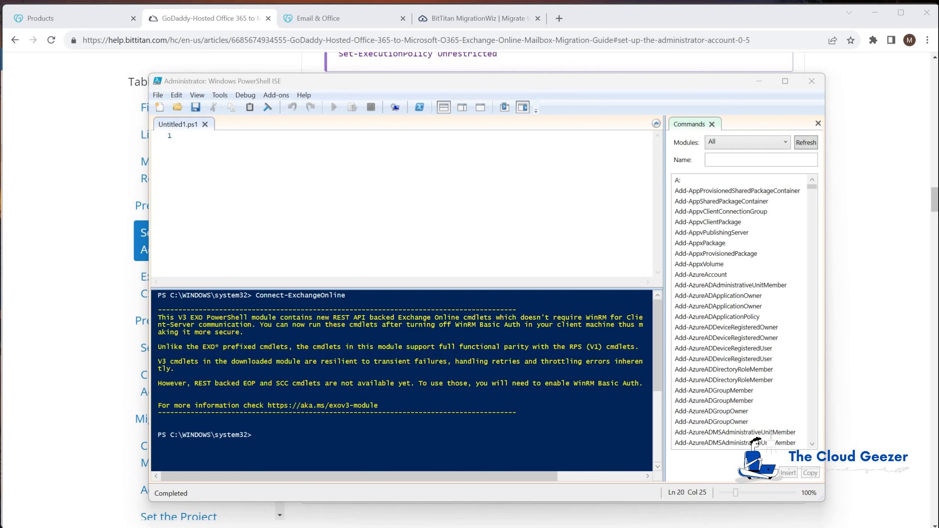
# Run Enable-OrganizationCustomization in PowerShell ISE and let it complete
pyautogui.click(664, 22)
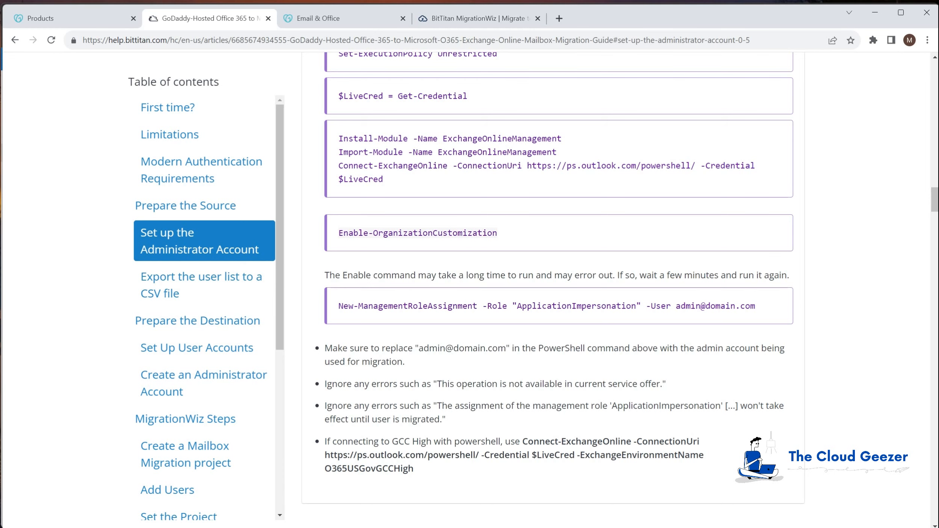
pyautogui.hotkey('alt', 'Tab')
pyautogui.write('em32> Enable-')
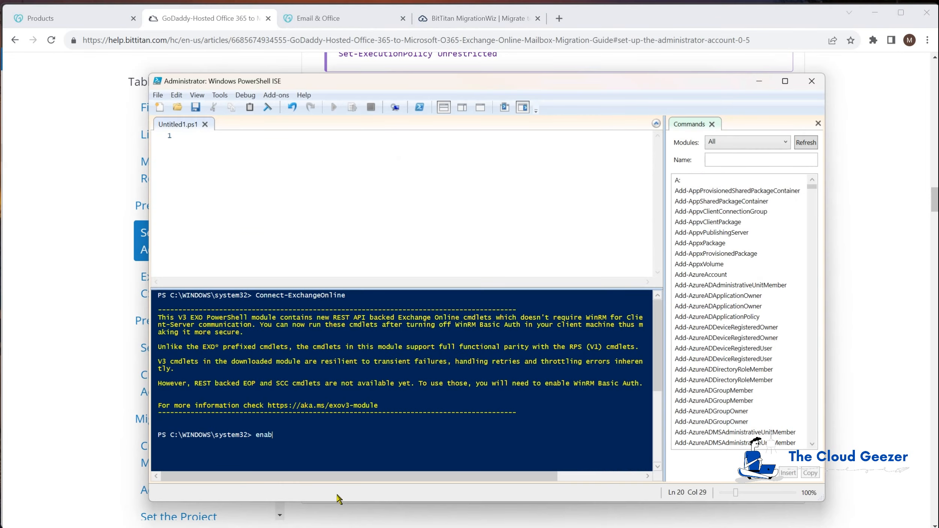
pyautogui.write('OrganizationCustomization')
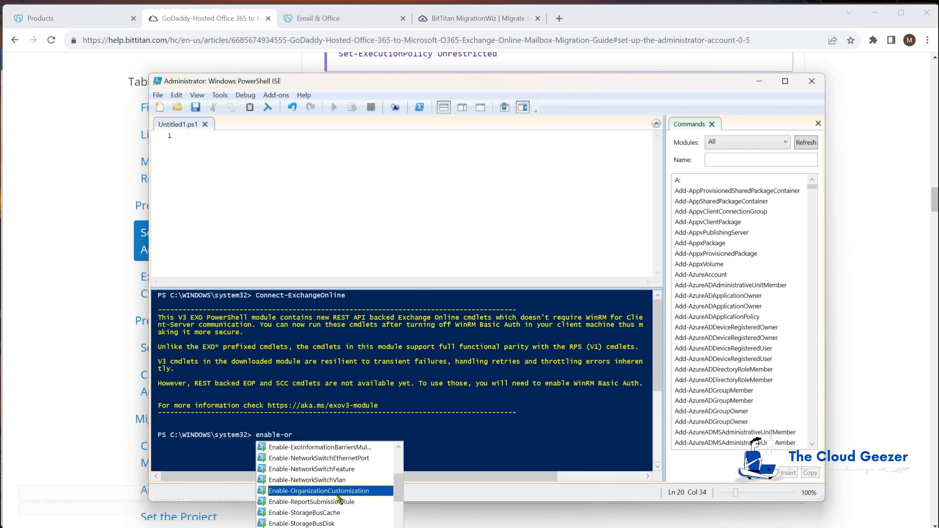
pyautogui.press('Tab')
pyautogui.press('Return')
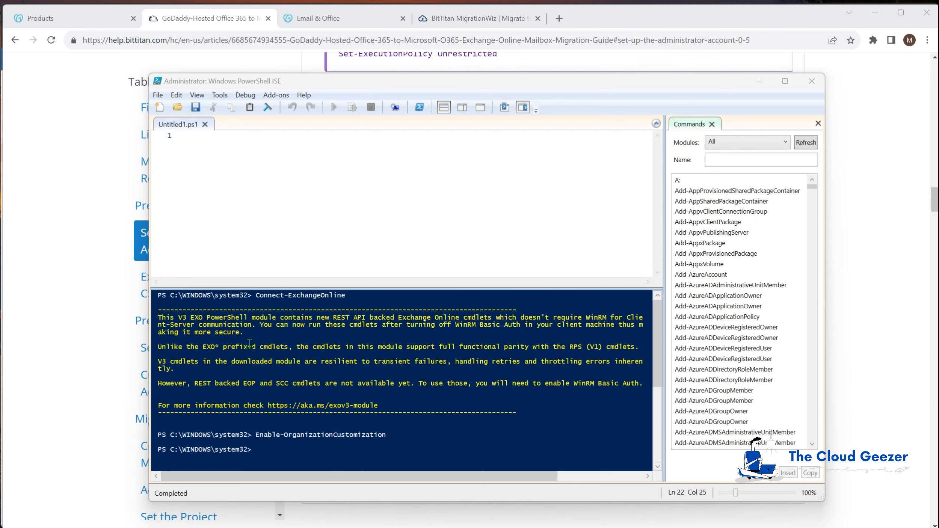
pyautogui.click(78, 342)
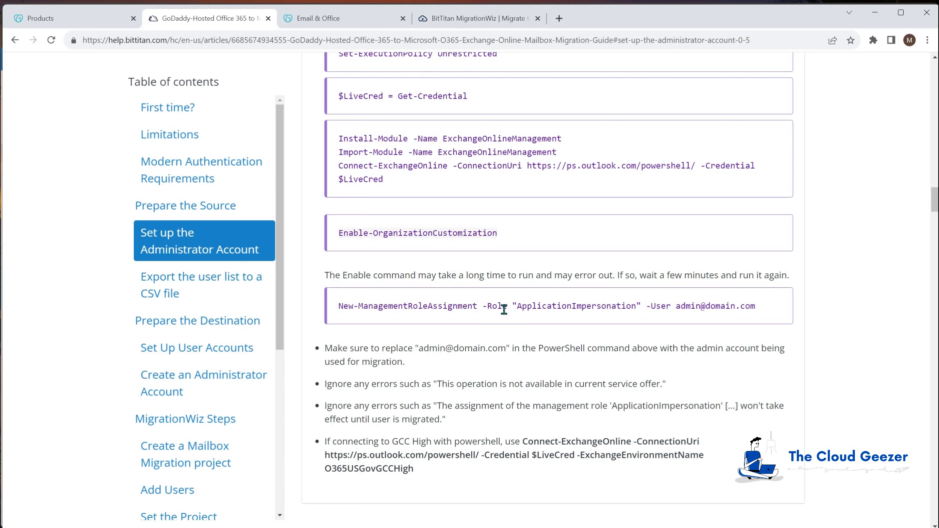
# Copy New-ManagementRoleAssignment -Role "ApplicationImpersonation" -User from the article into PowerShell ISE
pyautogui.click(340, 306)
pyautogui.moveTo(370, 306); pyautogui.dragTo(674, 305)
pyautogui.hotkey('ctrl', 'c')
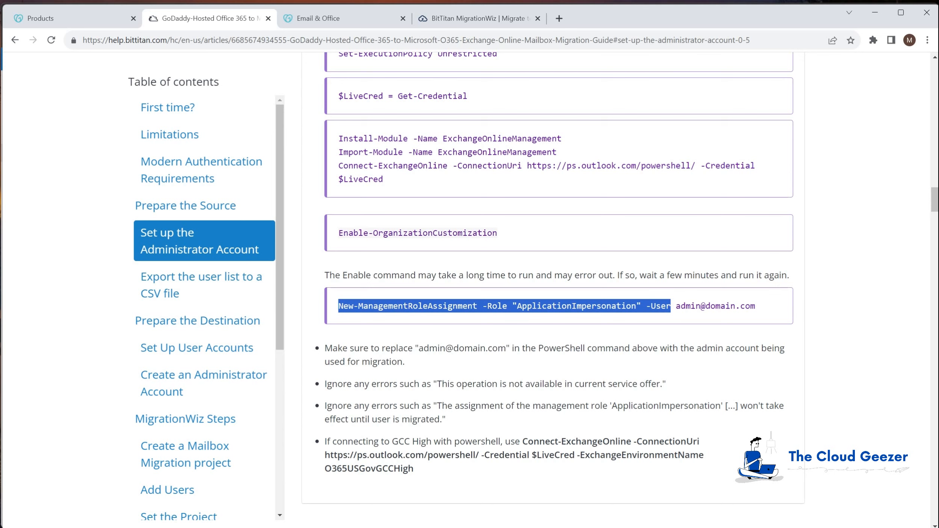
pyautogui.hotkey('alt', 'Tab')
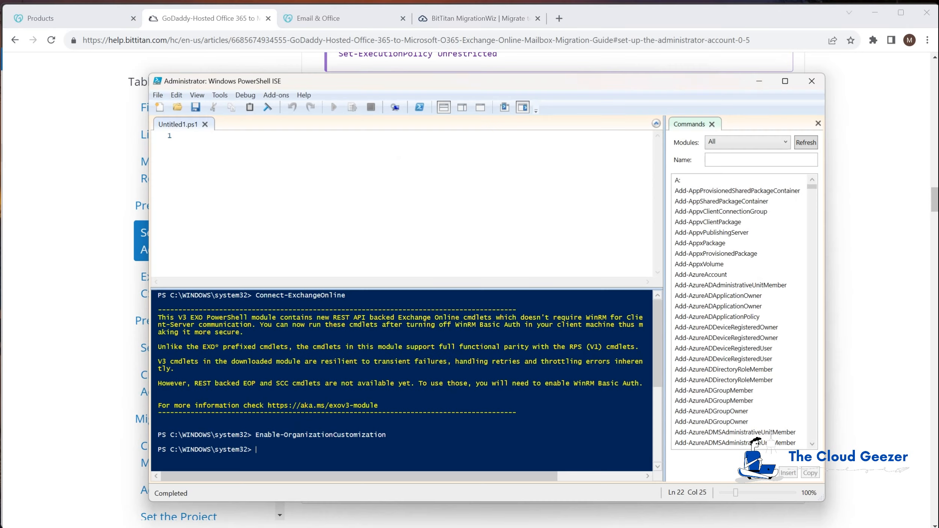
pyautogui.hotkey('ctrl', 'v')
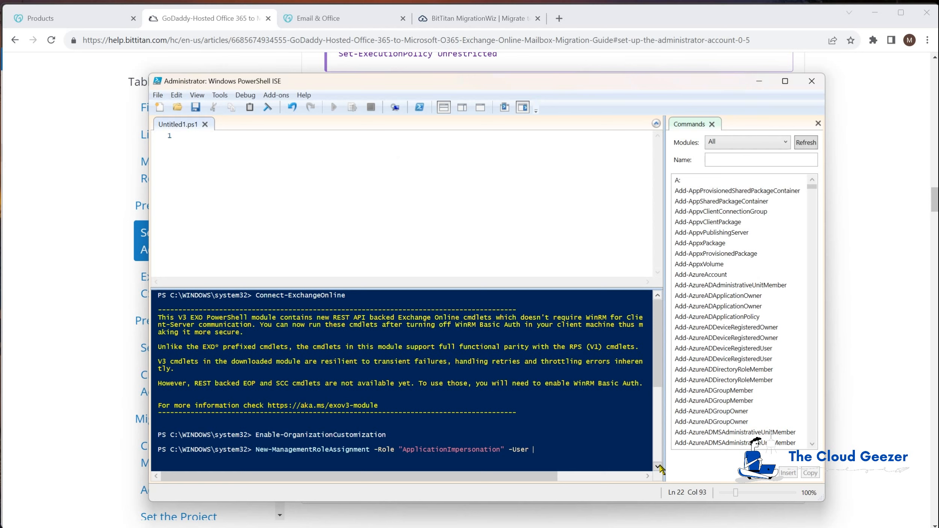
# Append the admin address after -User and run the assignment, which fails with access denied
pyautogui.click(388, 527)
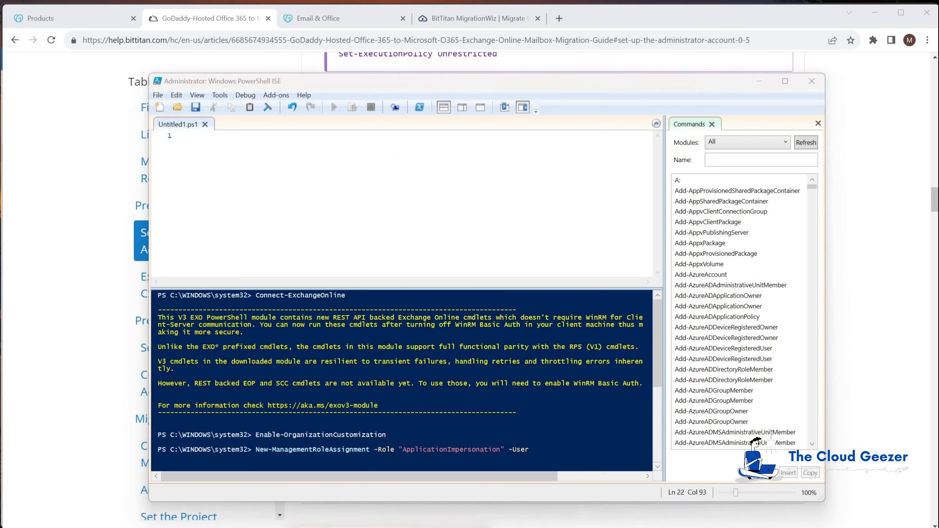
pyautogui.click(440, 527)
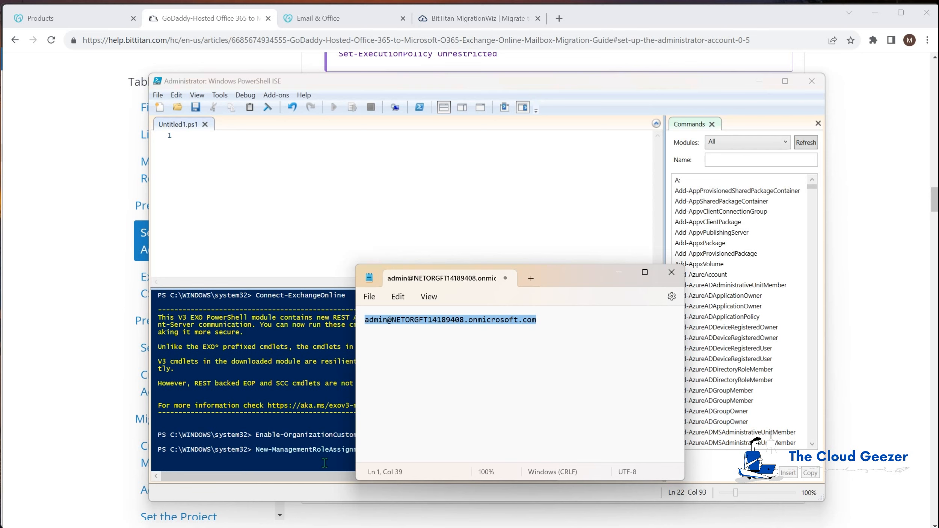
pyautogui.click(346, 334)
pyautogui.click(560, 449)
pyautogui.hotkey('ctrl', 'v')
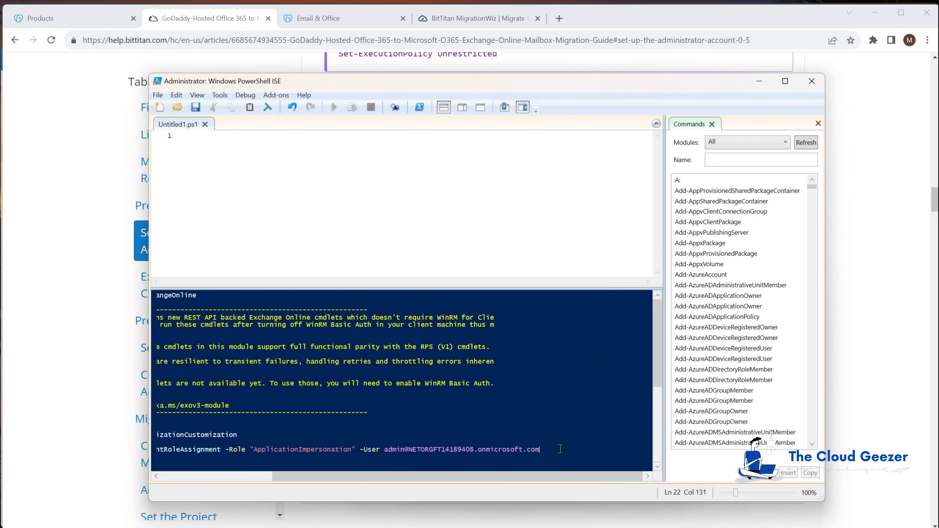
pyautogui.press('Return')
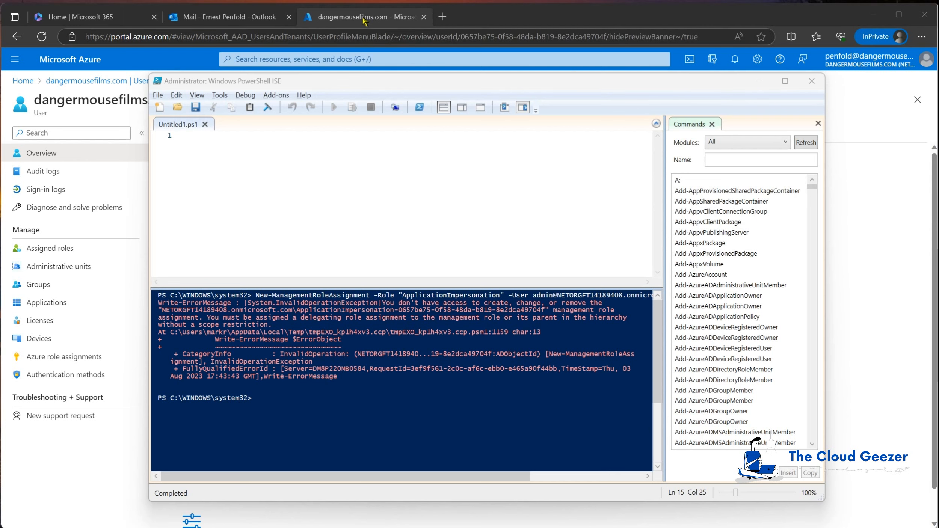
pyautogui.click(350, 17)
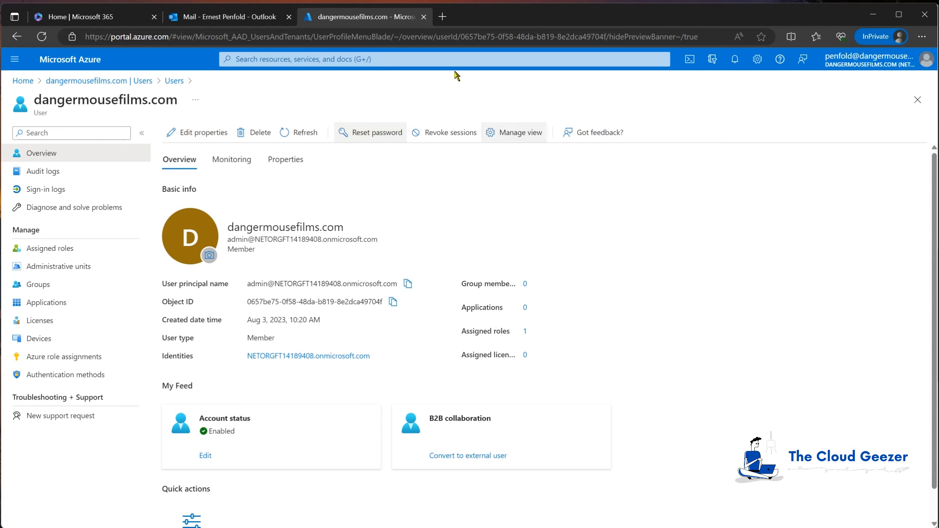
# Load the classic Exchange admin center in a new private tab and open its admin roles page
pyautogui.click(444, 18)
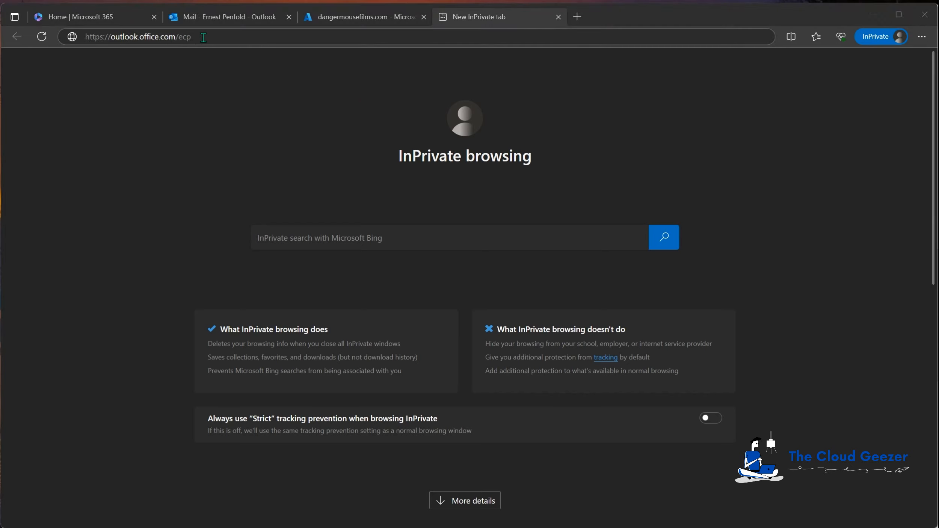
pyautogui.click(213, 38)
pyautogui.press('Return')
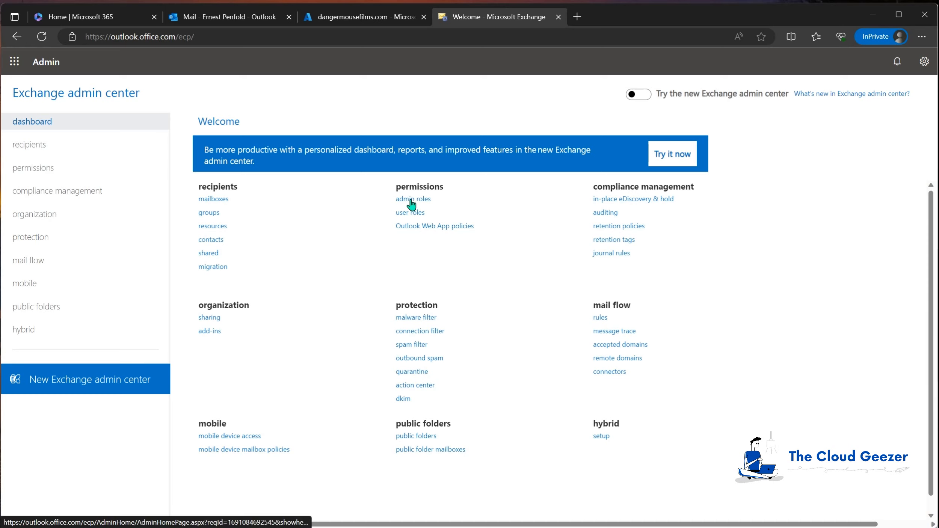
pyautogui.click(412, 200)
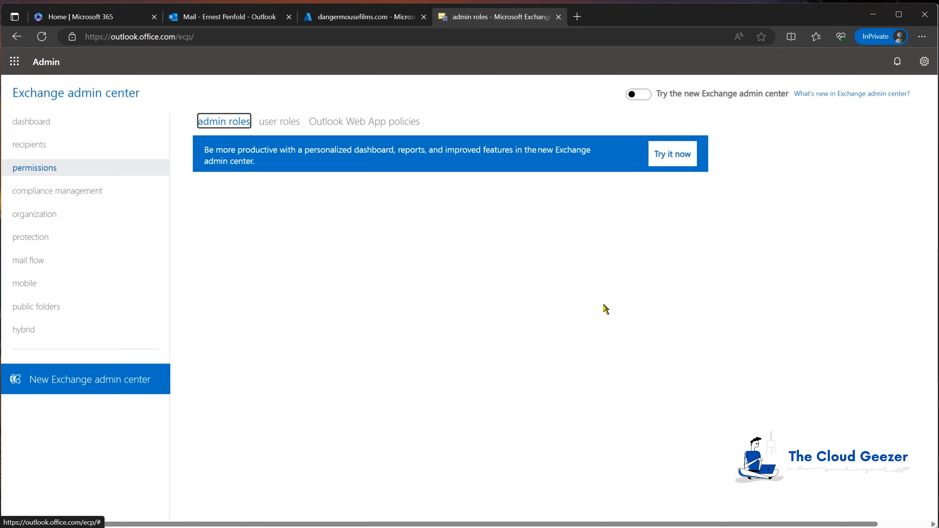
# Switch to the new Exchange admin center and open Roles > Admin roles to browse the 28 role groups
pyautogui.click(654, 154)
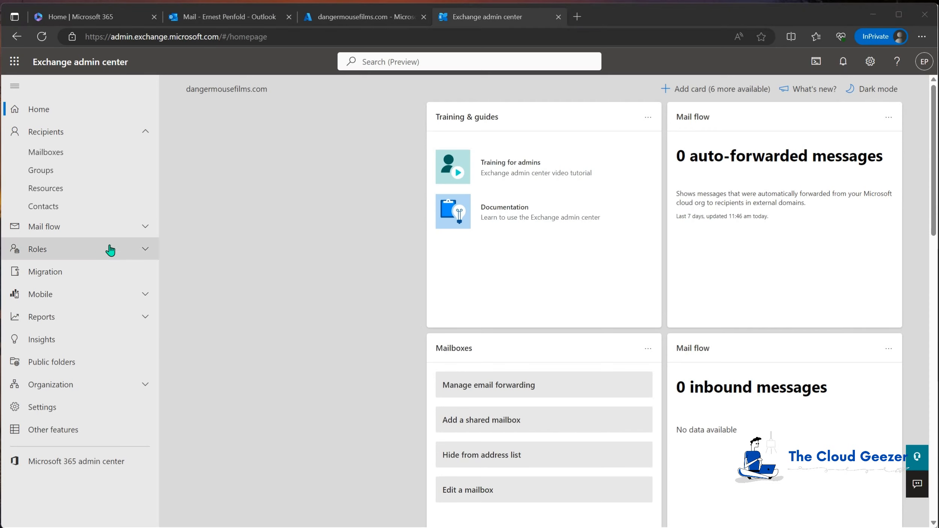
pyautogui.click(97, 256)
pyautogui.click(36, 271)
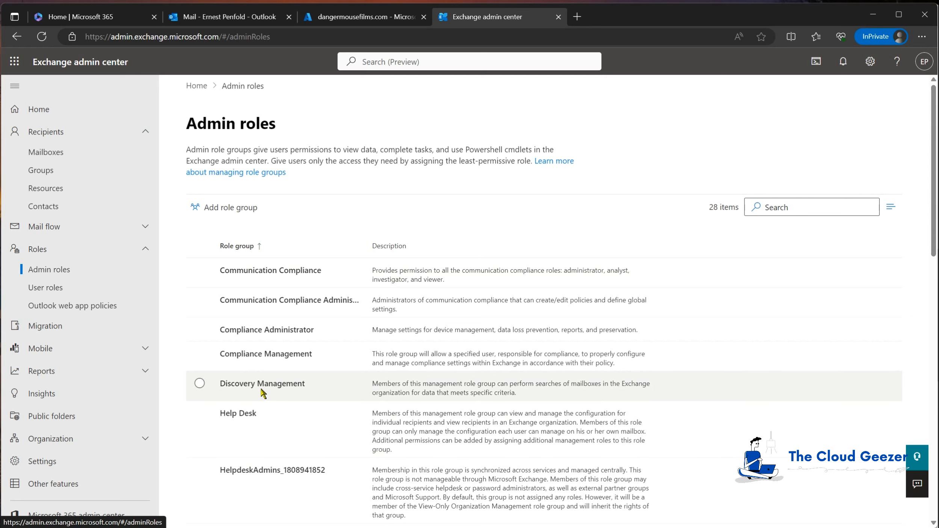
pyautogui.scroll(-3, 263, 343)
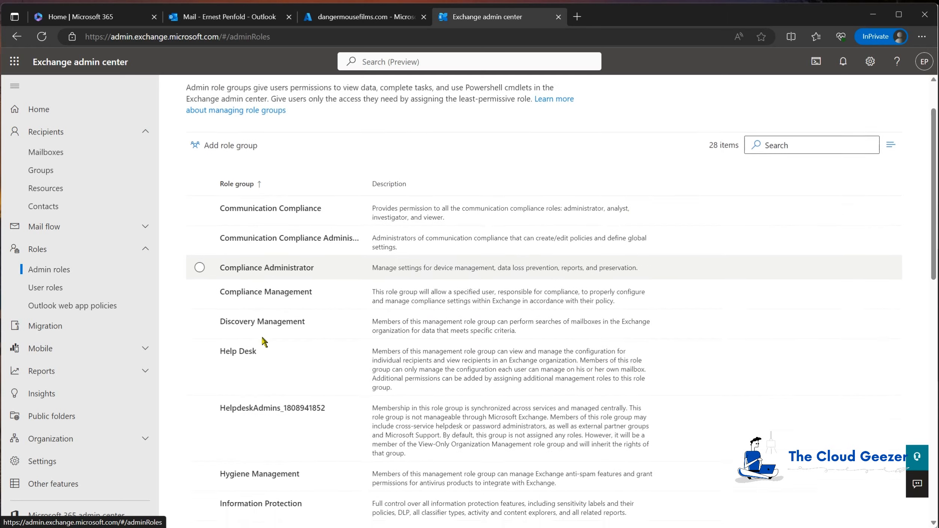
pyautogui.scroll(-3, 263, 342)
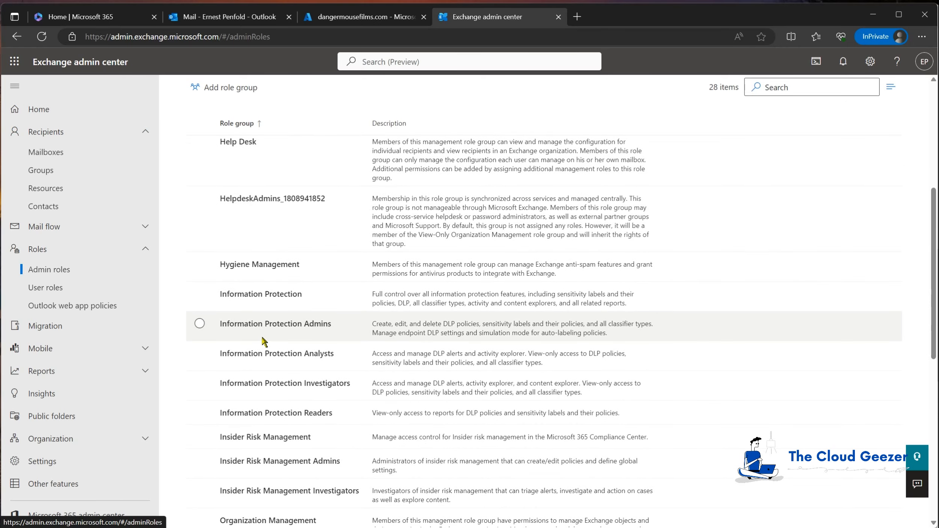
pyautogui.scroll(6, 264, 342)
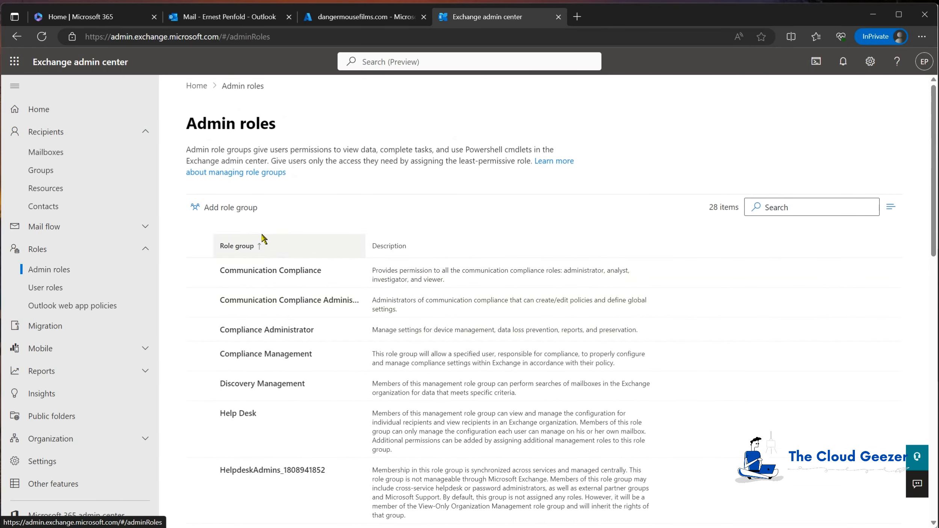
# Start a new role group named Application Impersonation, reusing the name as description, with Default write scope
pyautogui.click(226, 208)
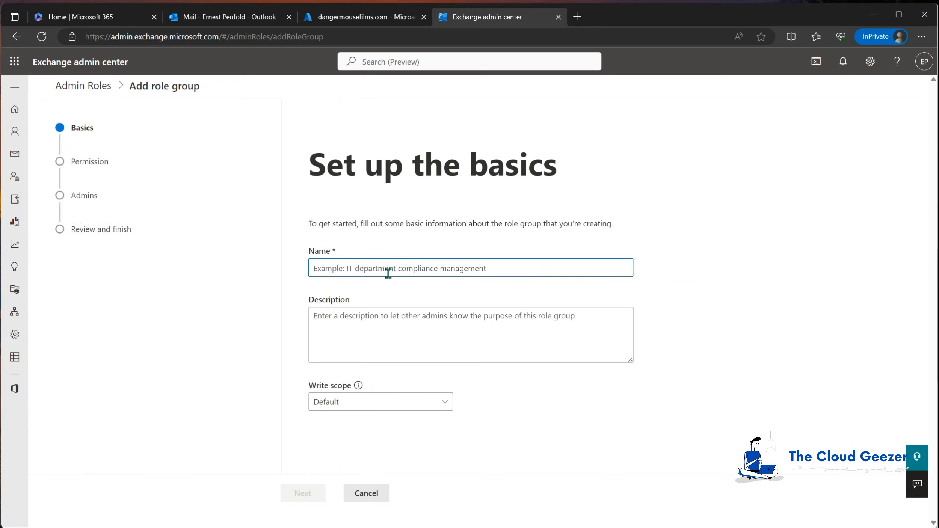
pyautogui.write('App')
pyautogui.write('licatoin')
pyautogui.write('n Impe')
pyautogui.write('rsonation')
pyautogui.click(393, 319)
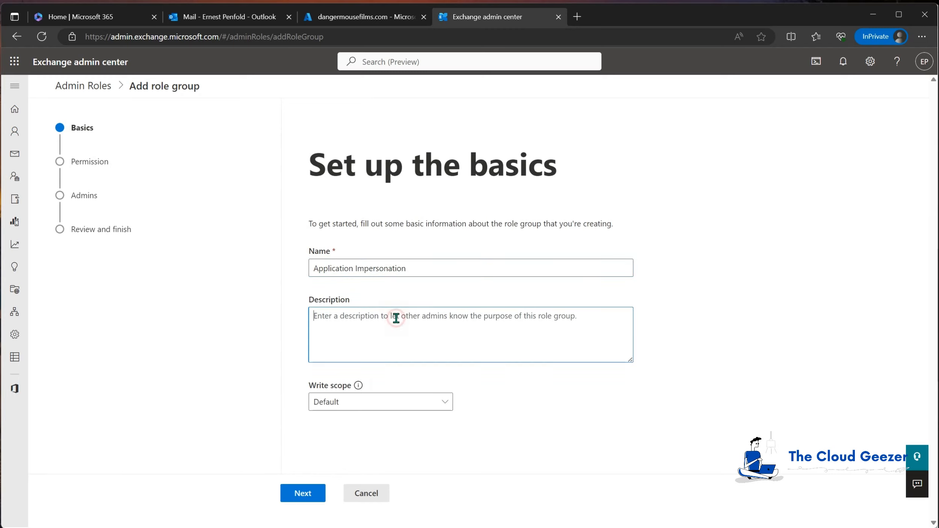
pyautogui.write('Mi')
pyautogui.press('BackSpace')
pyautogui.hotkey('shift', 'Tab')
pyautogui.hotkey('ctrl', 'c')
pyautogui.press('Tab')
pyautogui.hotkey('ctrl', 'v')
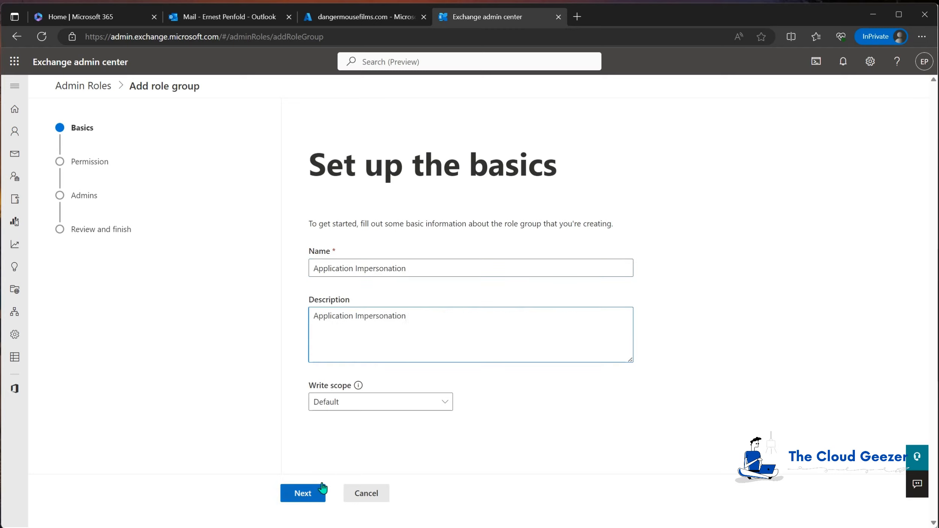
pyautogui.click(378, 404)
pyautogui.click(353, 421)
pyautogui.click(297, 495)
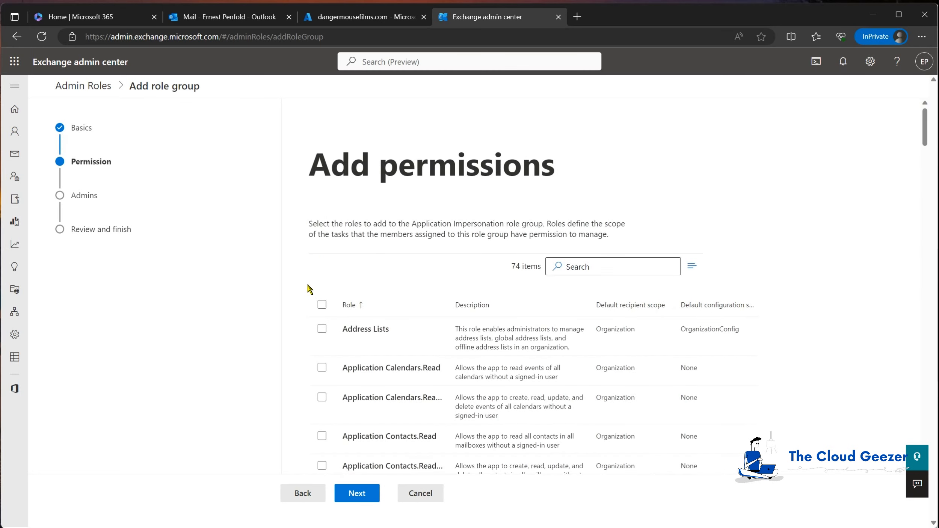
# Give the role group the ApplicationImpersonation and View-Only Configuration permissions
pyautogui.scroll(-5, 397, 417)
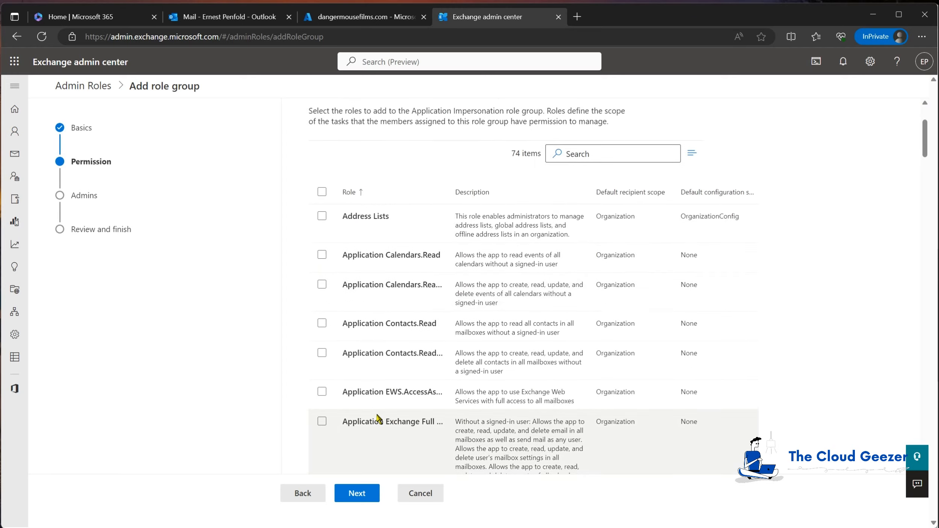
pyautogui.scroll(-2, 379, 419)
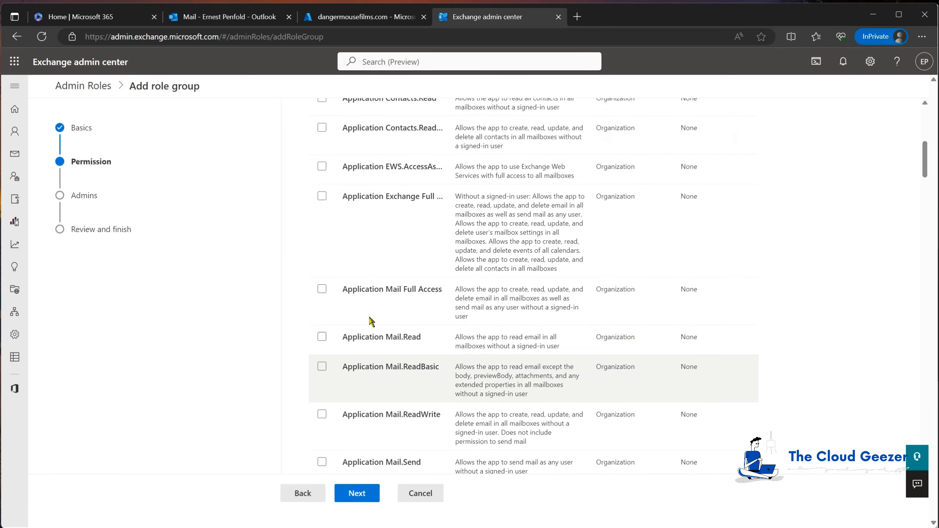
pyautogui.scroll(-2, 372, 383)
pyautogui.scroll(-3, 372, 380)
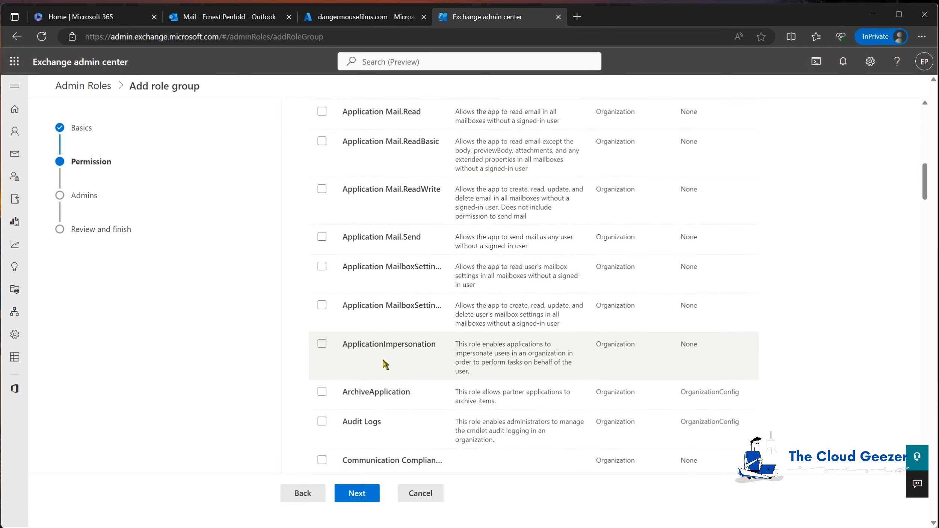
pyautogui.click(322, 347)
pyautogui.scroll(-8, 389, 347)
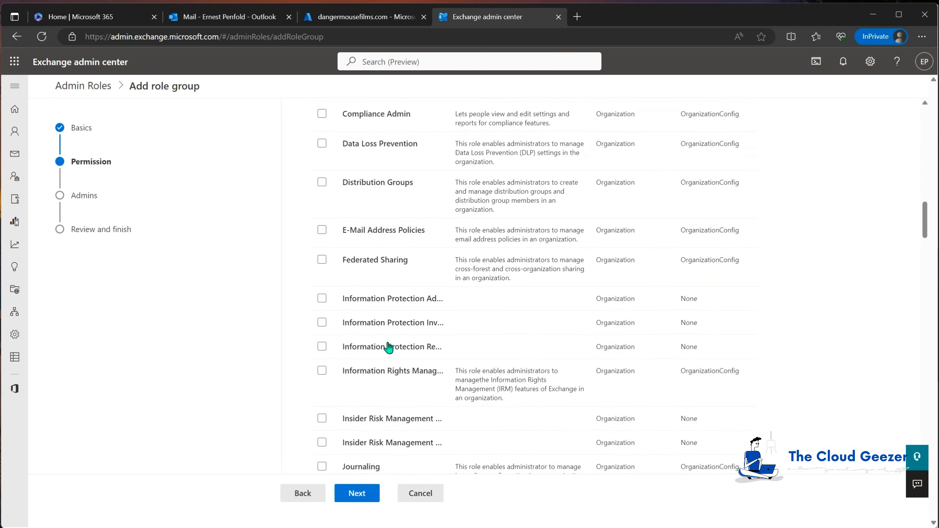
pyautogui.scroll(-12, 389, 347)
pyautogui.scroll(-10, 389, 348)
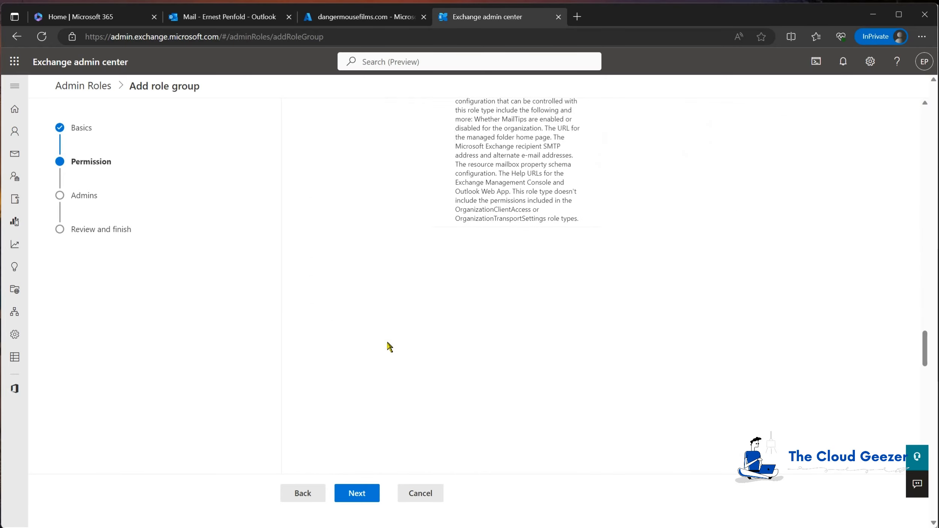
pyautogui.scroll(-10, 389, 348)
pyautogui.scroll(-10, 389, 348)
pyautogui.scroll(-5, 389, 348)
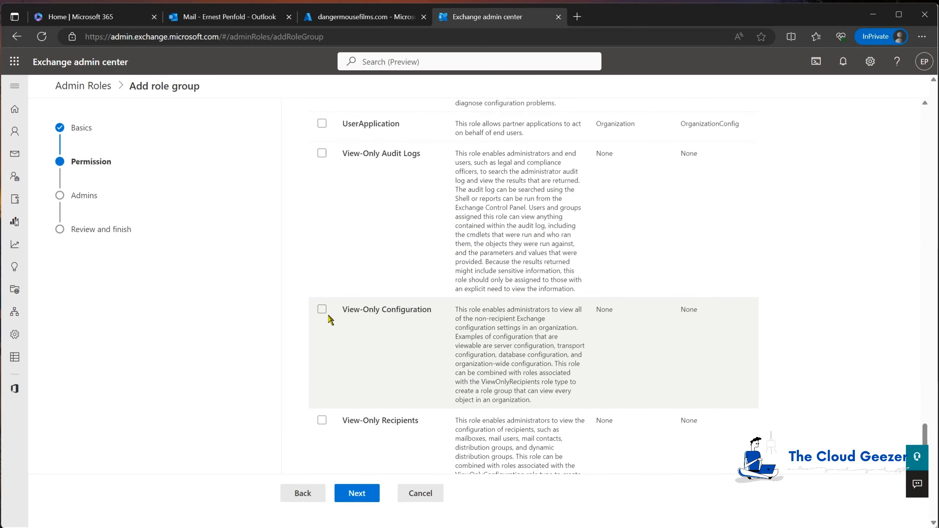
pyautogui.click(322, 310)
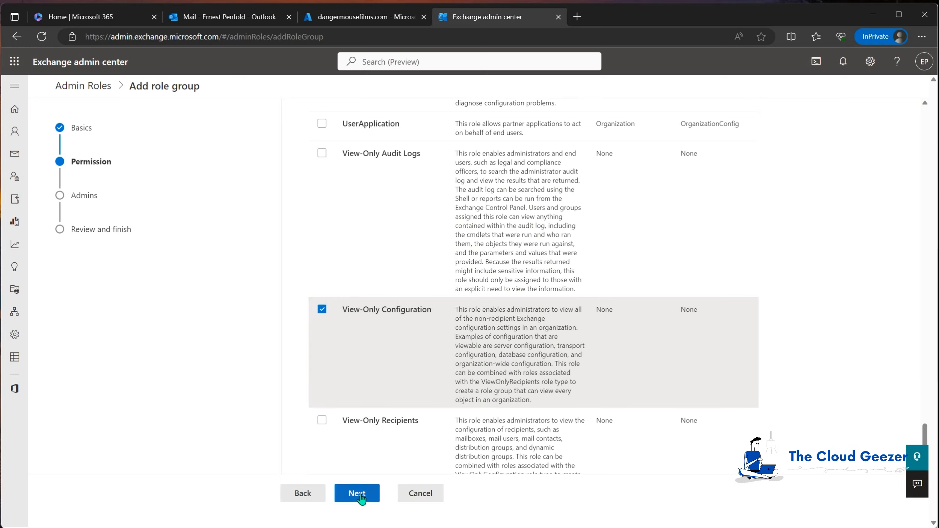
pyautogui.click(360, 499)
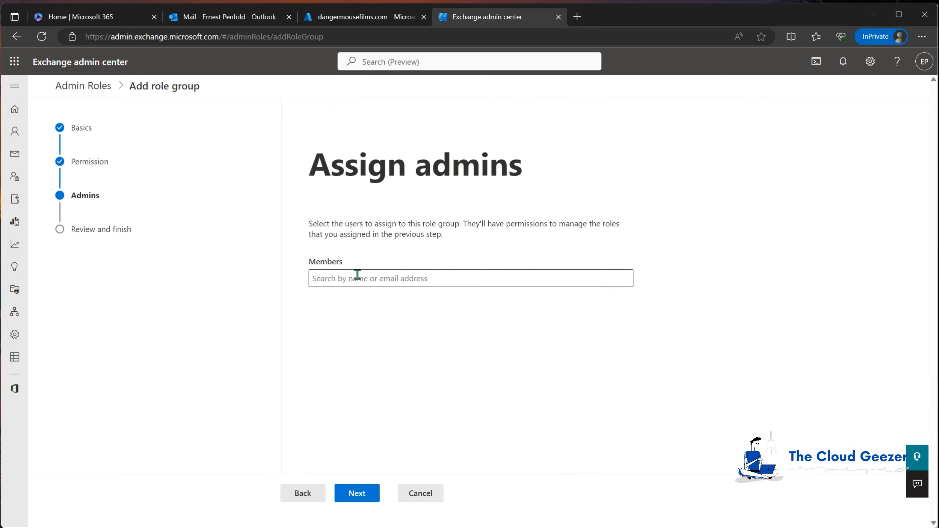
# Add the dangermousefilms.com admin account as member and create the Application Impersonation role group
pyautogui.click(371, 278)
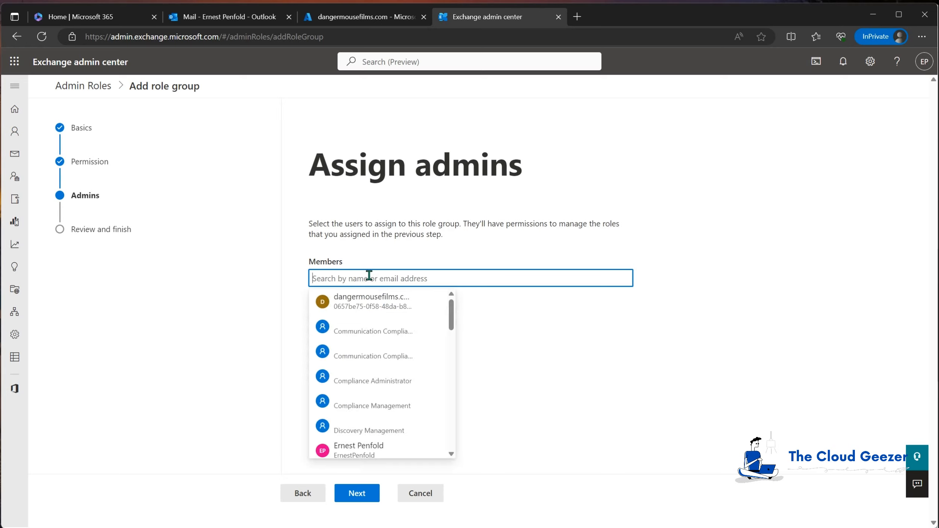
pyautogui.click(367, 304)
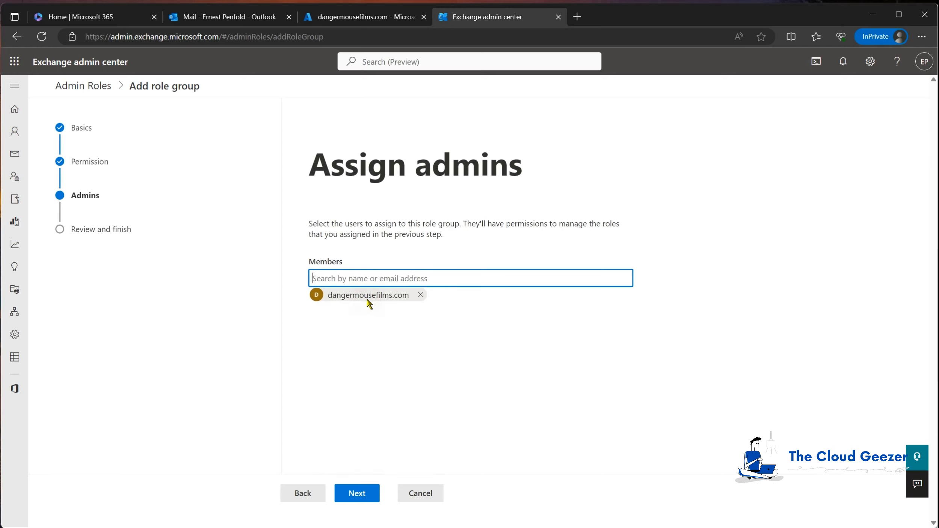
pyautogui.click(357, 496)
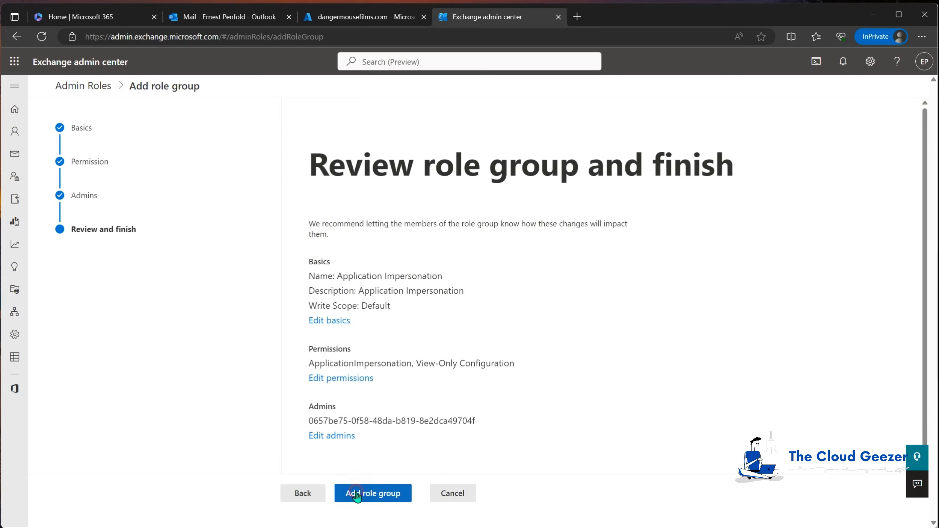
pyautogui.click(375, 496)
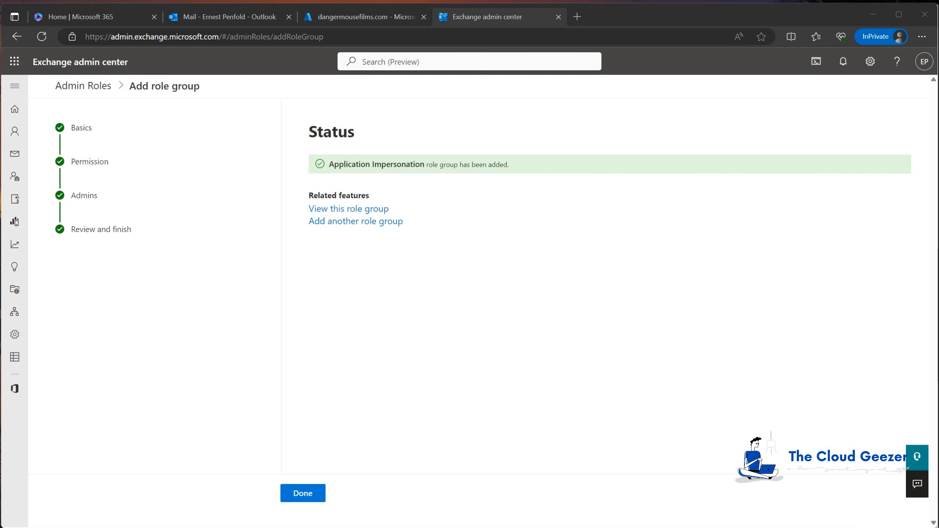
pyautogui.click(259, 527)
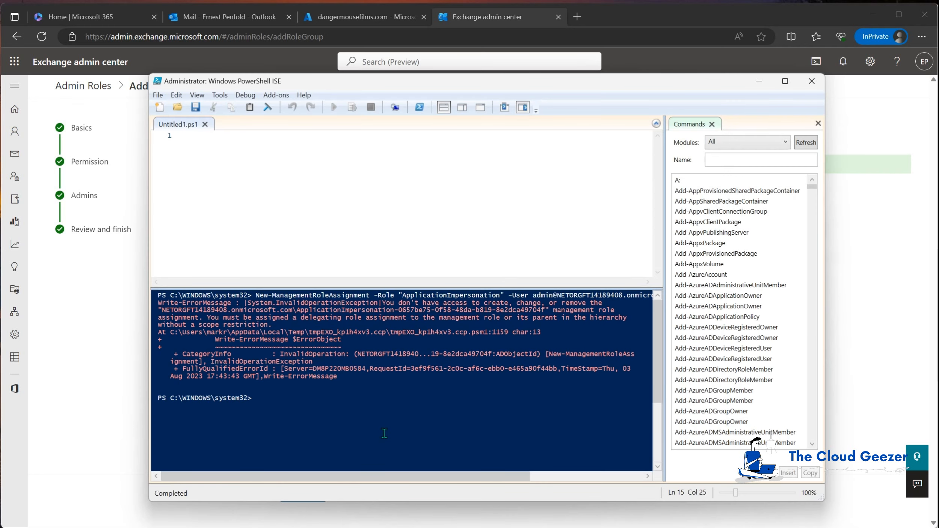
# Edit the previous command into Get-ManagementRoleAssignment -Role "ApplicationImpersonation" and run it to list the role's assignments
pyautogui.press('Up')
pyautogui.press('BackSpace')
pyautogui.press('BackSpace')
pyautogui.press('BackSpace')
pyautogui.press('BackSpace')
pyautogui.press('BackSpace')
pyautogui.press('BackSpace')
pyautogui.press('BackSpace')
pyautogui.press('BackSpace')
pyautogui.press('BackSpace')
pyautogui.press('BackSpace')
pyautogui.press('BackSpace')
pyautogui.press('BackSpace')
pyautogui.press('BackSpace')
pyautogui.press('BackSpace')
pyautogui.press('BackSpace')
pyautogui.press('BackSpace')
pyautogui.press('BackSpace')
pyautogui.press('BackSpace')
pyautogui.press('BackSpace')
pyautogui.press('BackSpace')
pyautogui.press('BackSpace')
pyautogui.press('BackSpace')
pyautogui.press('BackSpace')
pyautogui.press('BackSpace')
pyautogui.press('BackSpace')
pyautogui.press('BackSpace')
pyautogui.press('BackSpace')
pyautogui.press('BackSpace')
pyautogui.press('BackSpace')
pyautogui.press('BackSpace')
pyautogui.press('BackSpace')
pyautogui.press('BackSpace')
pyautogui.press('BackSpace')
pyautogui.press('BackSpace')
pyautogui.press('BackSpace')
pyautogui.press('BackSpace')
pyautogui.press('BackSpace')
pyautogui.press('BackSpace')
pyautogui.press('BackSpace')
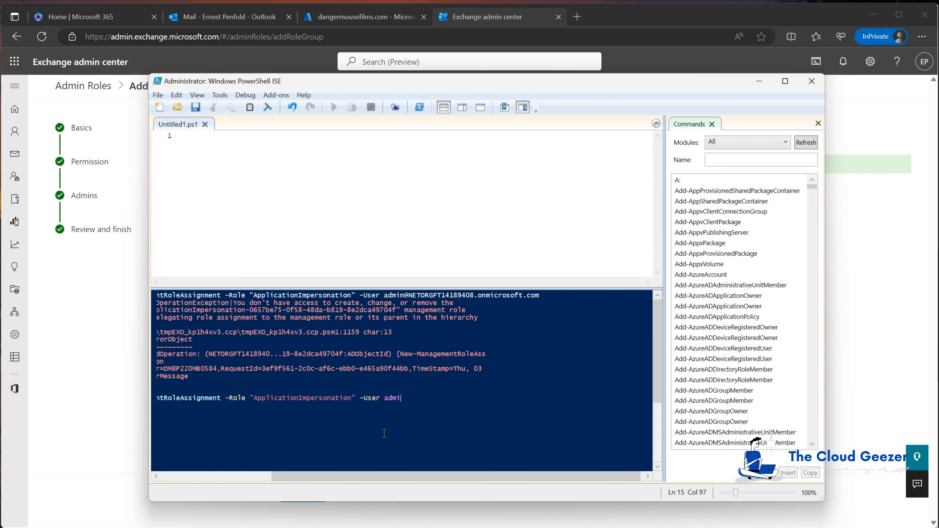
pyautogui.press('Home')
pyautogui.press('Delete')
pyautogui.press('Delete')
pyautogui.press('Delete')
pyautogui.write('get')
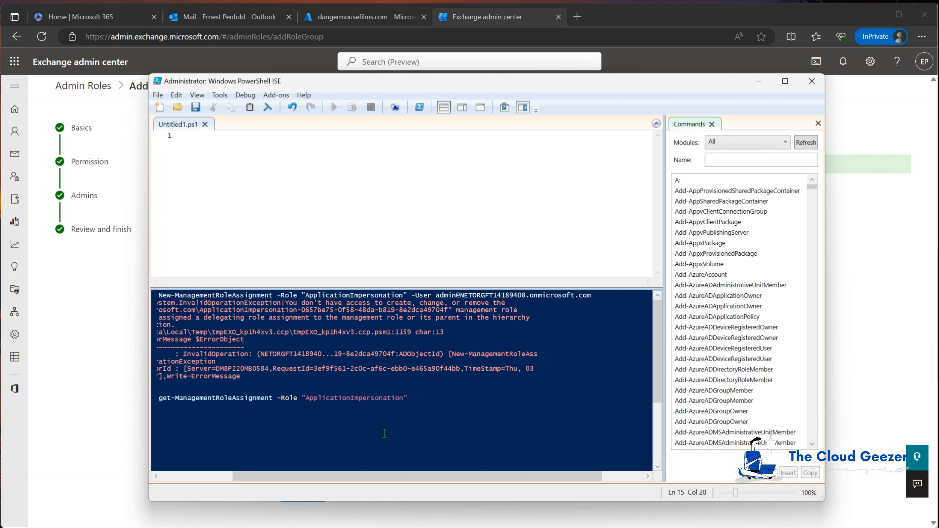
pyautogui.press('Return')
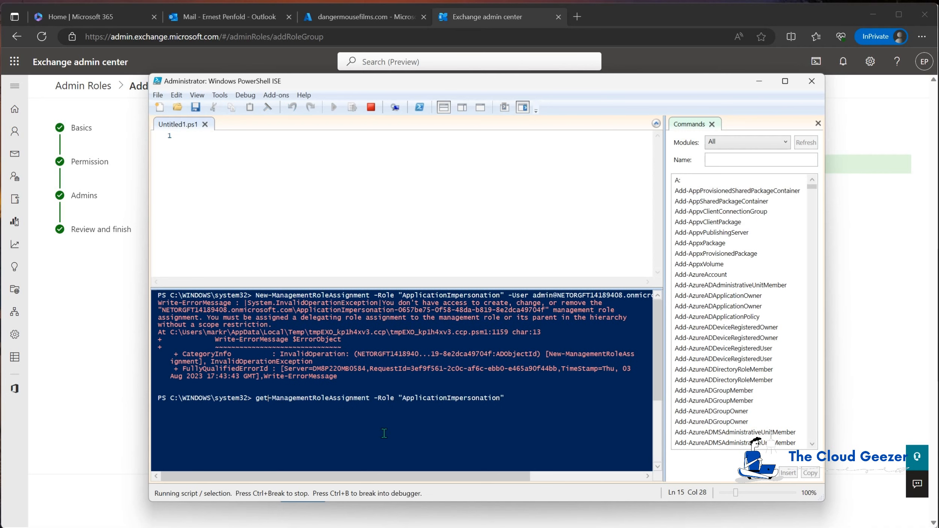
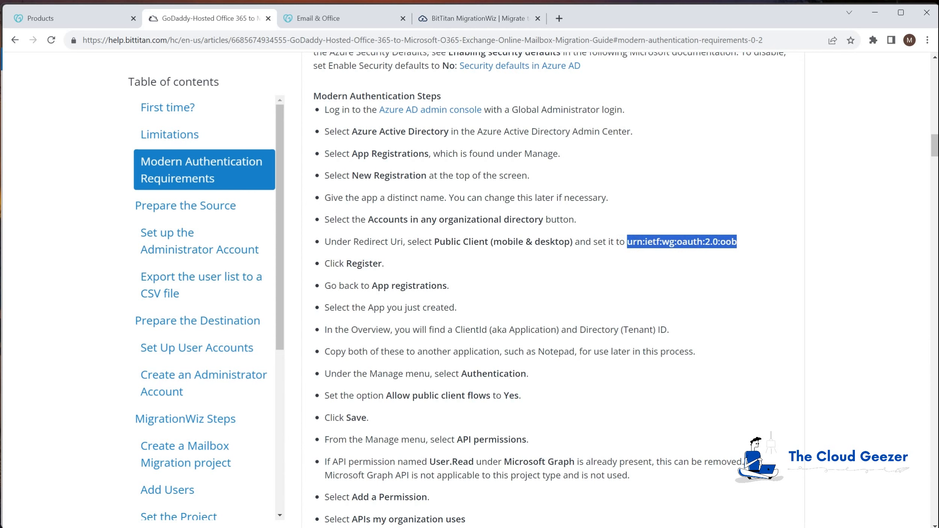
# Paste urn:ietf:wg:oauth:2.0:oob as the public client redirect URI and register Migration Wiz
pyautogui.hotkey('alt', 'Tab')
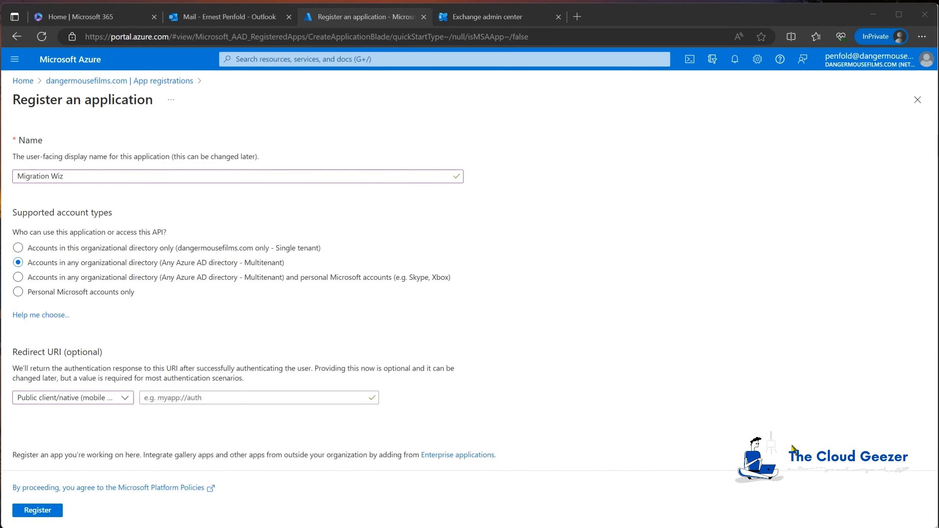
pyautogui.click(267, 397)
pyautogui.write('urn:ietf:wg:oauth:2.0:oob')
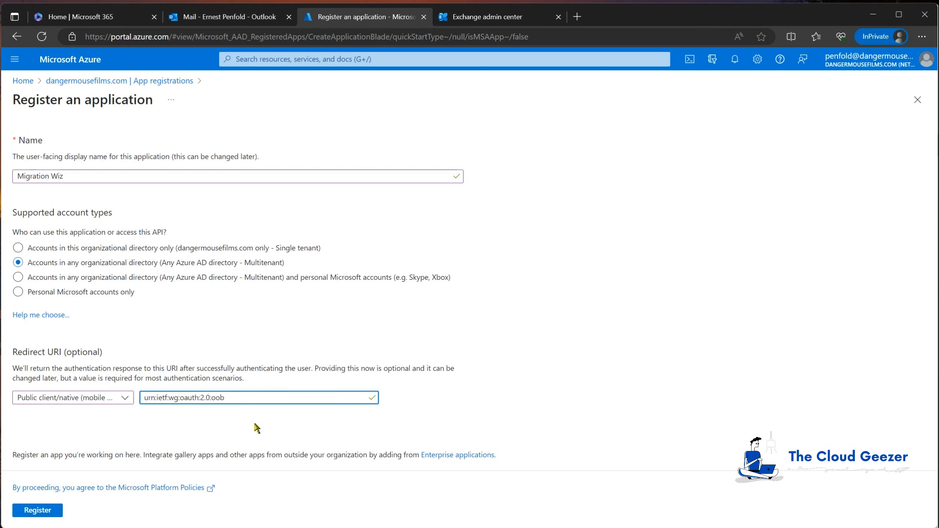
pyautogui.click(46, 511)
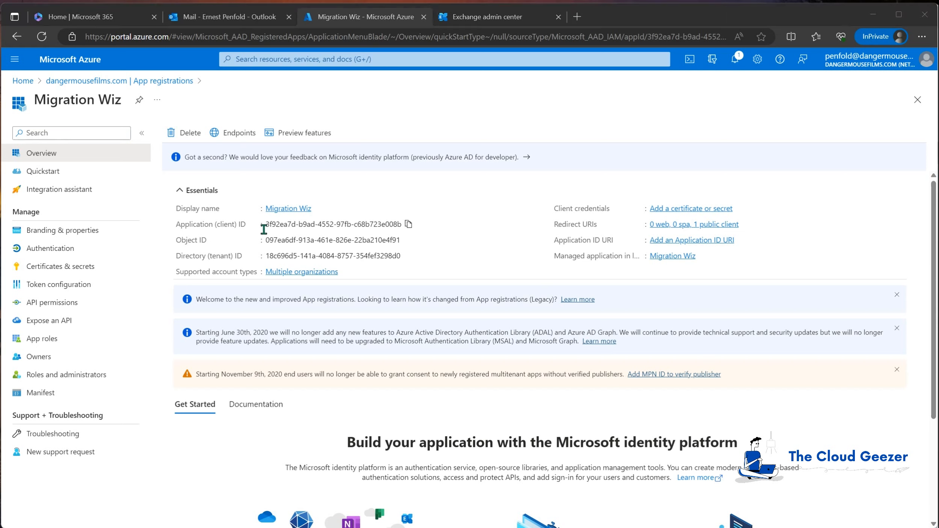
# Copy the Application (client) ID and Directory (tenant) ID from the overview into Notepad
pyautogui.moveTo(175, 224); pyautogui.dragTo(400, 225)
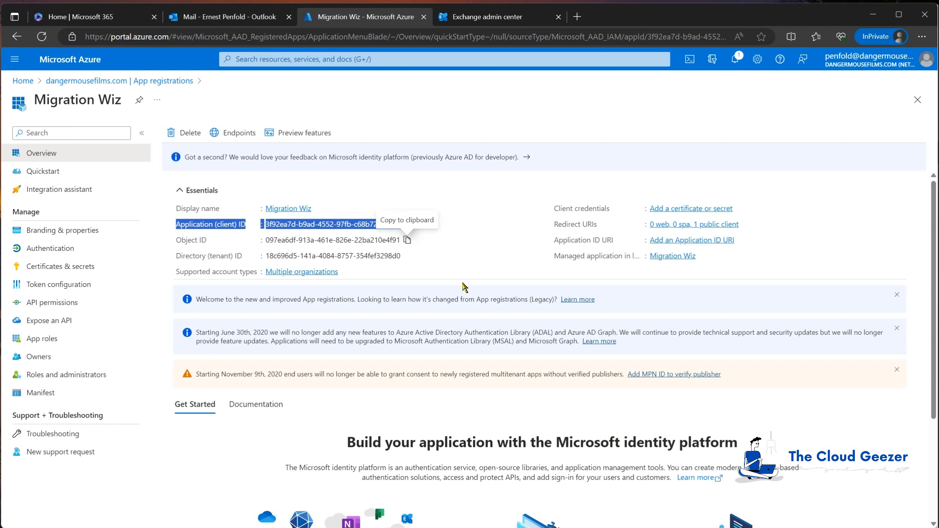
pyautogui.hotkey('alt', 'Tab')
pyautogui.write('3f92ea7d-b9ad-4552-97fb-c68b723e008b')
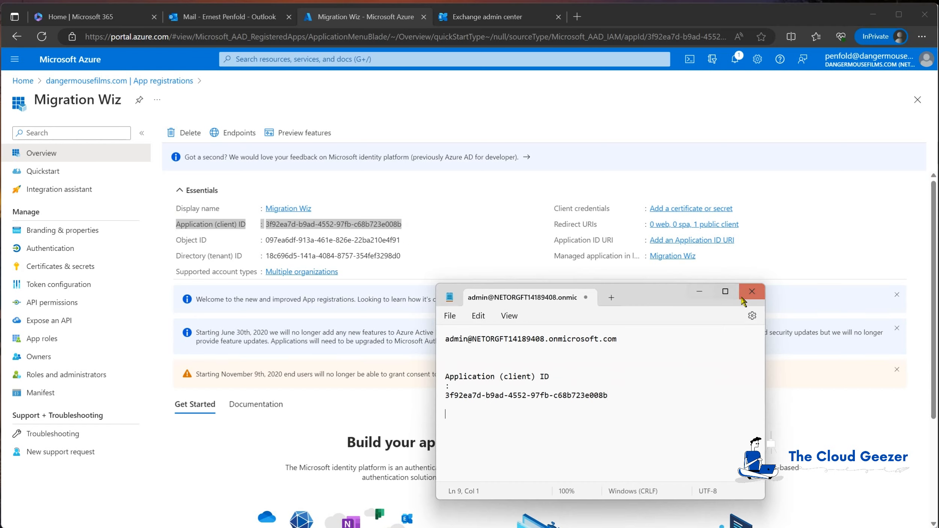
pyautogui.moveTo(177, 256); pyautogui.dragTo(406, 256)
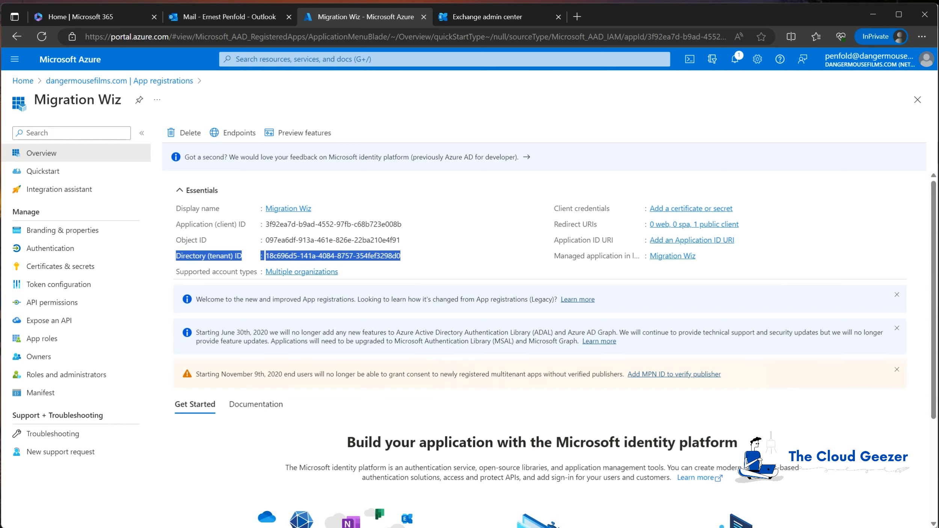
pyautogui.hotkey('ctrl', 'c')
pyautogui.hotkey('alt', 'Tab')
pyautogui.hotkey('ctrl', 'v')
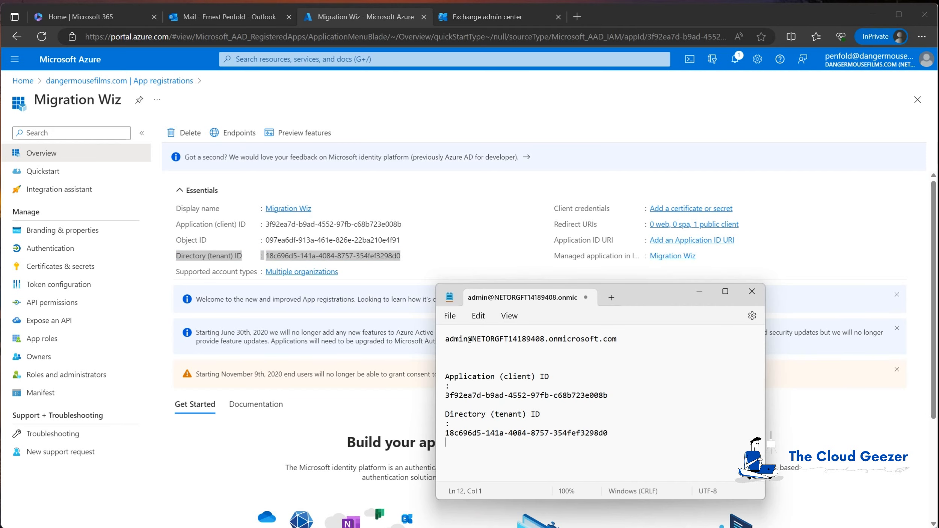
pyautogui.click(907, 253)
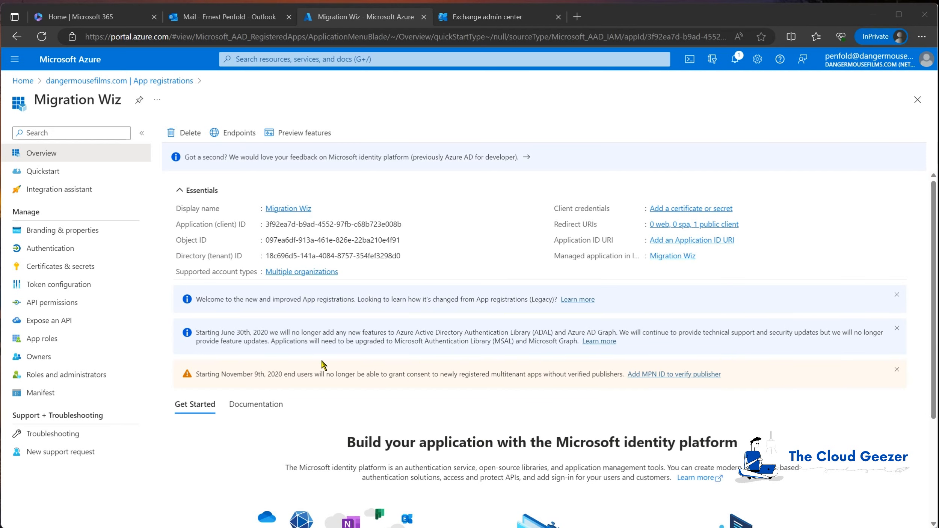
# Set Allow public client flows to Yes under Authentication and save the change
pyautogui.click(57, 251)
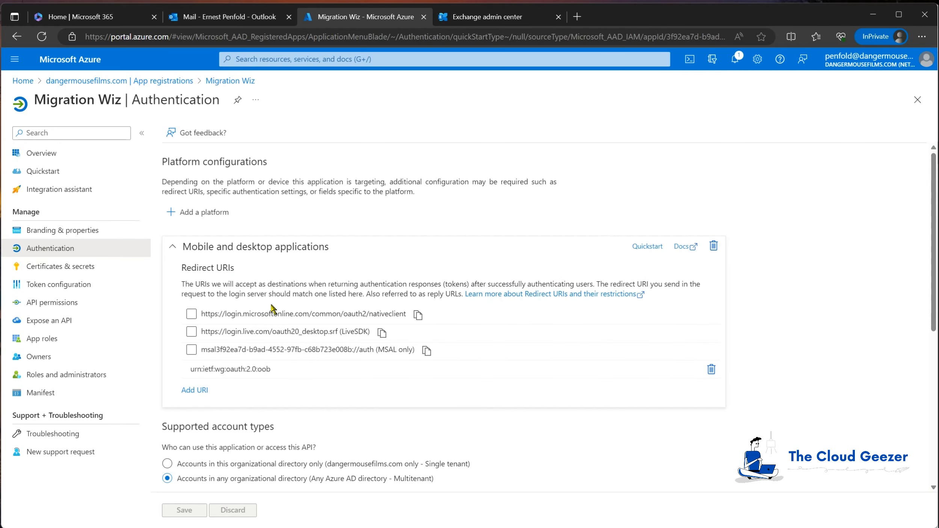
pyautogui.scroll(-1, 287, 340)
pyautogui.scroll(-6, 286, 340)
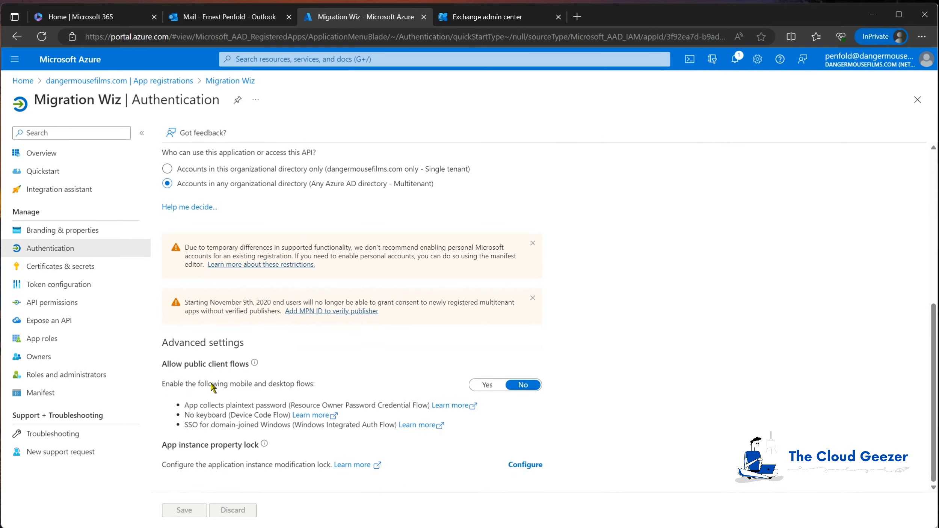
pyautogui.click(487, 385)
pyautogui.click(182, 510)
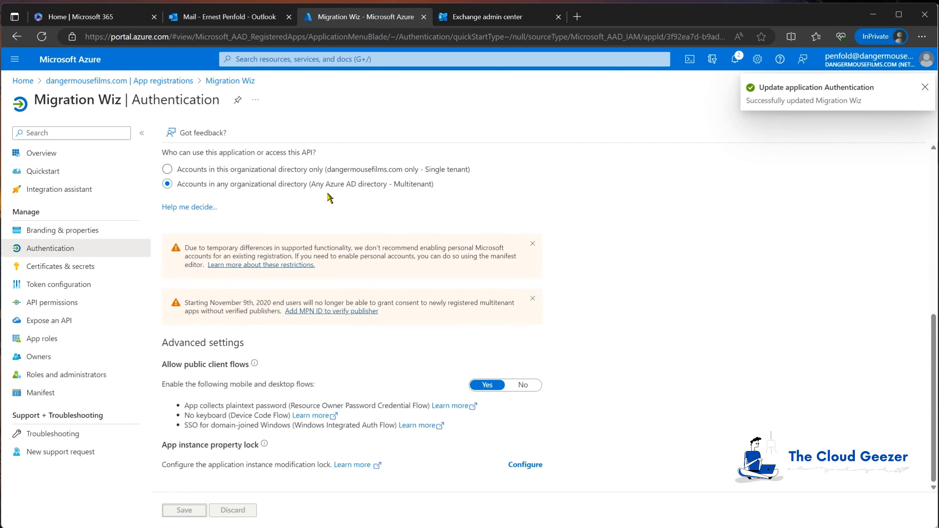
pyautogui.click(62, 155)
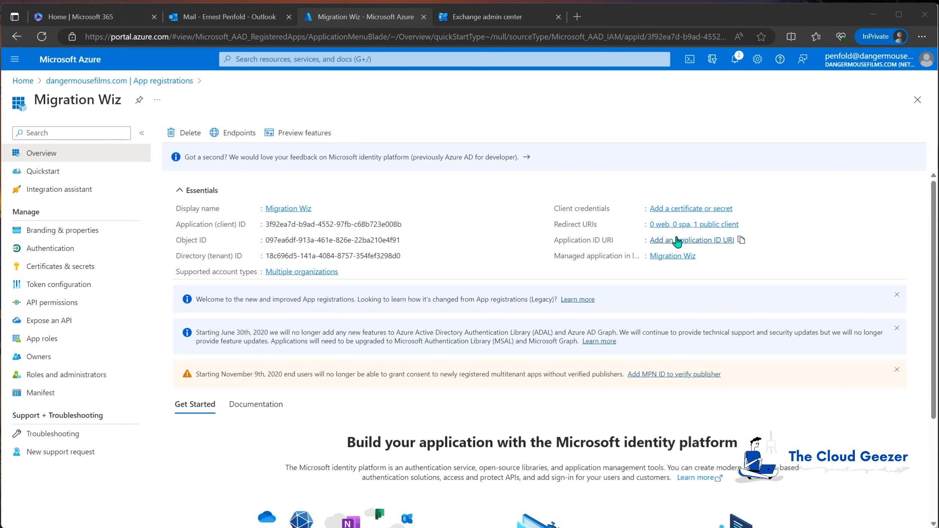
# Add the delegated Office 365 Exchange Online EWS.AccessAsUser.All permission to Migration Wiz
pyautogui.click(51, 305)
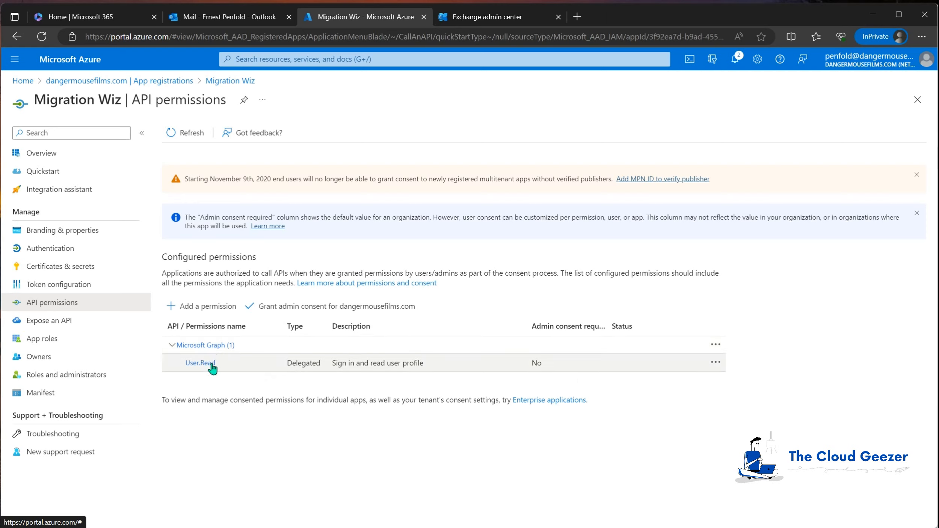
pyautogui.click(202, 307)
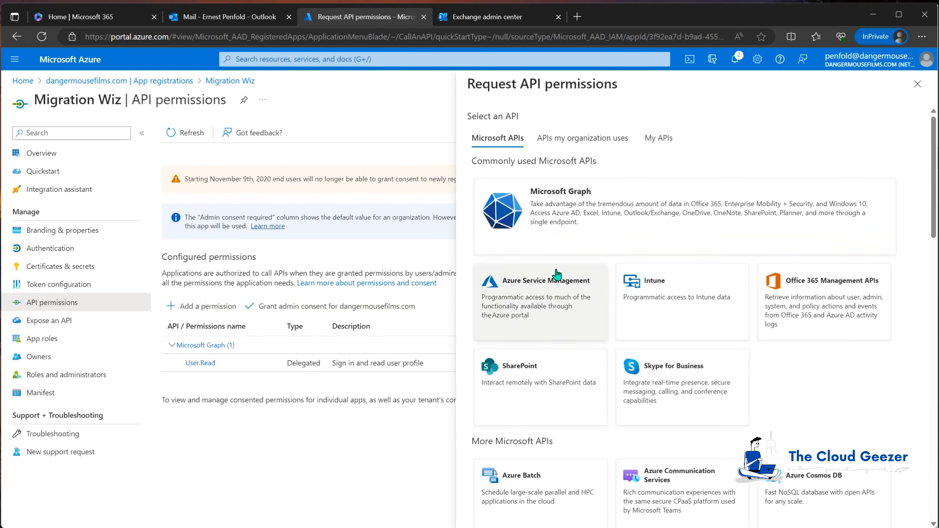
pyautogui.click(582, 142)
pyautogui.click(566, 183)
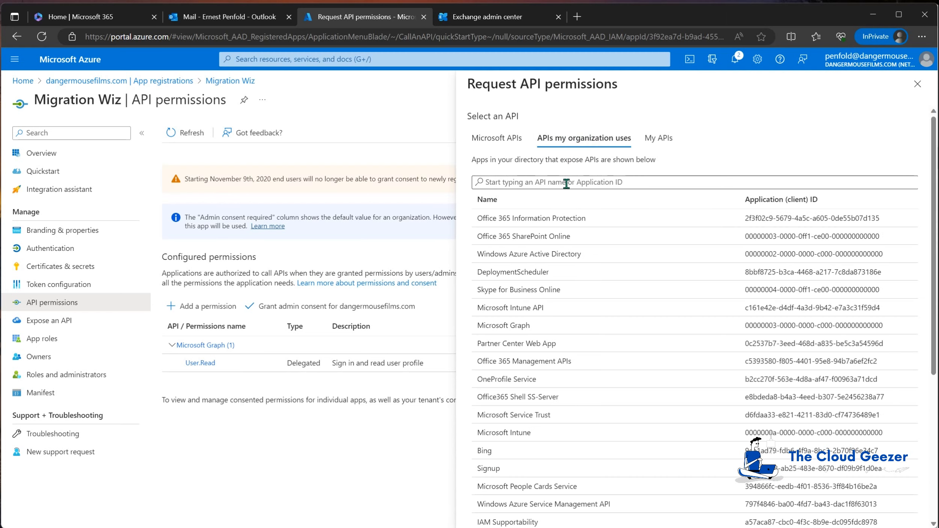
pyautogui.write('office')
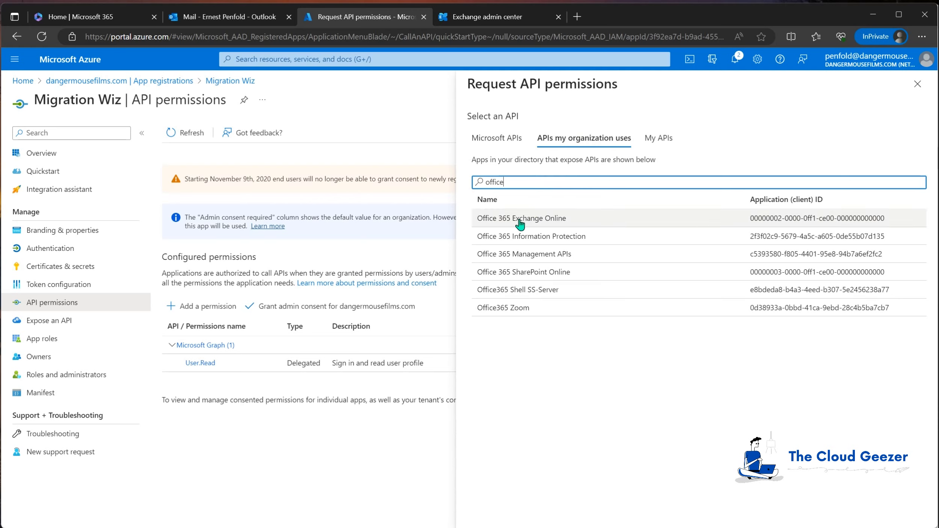
pyautogui.click(532, 221)
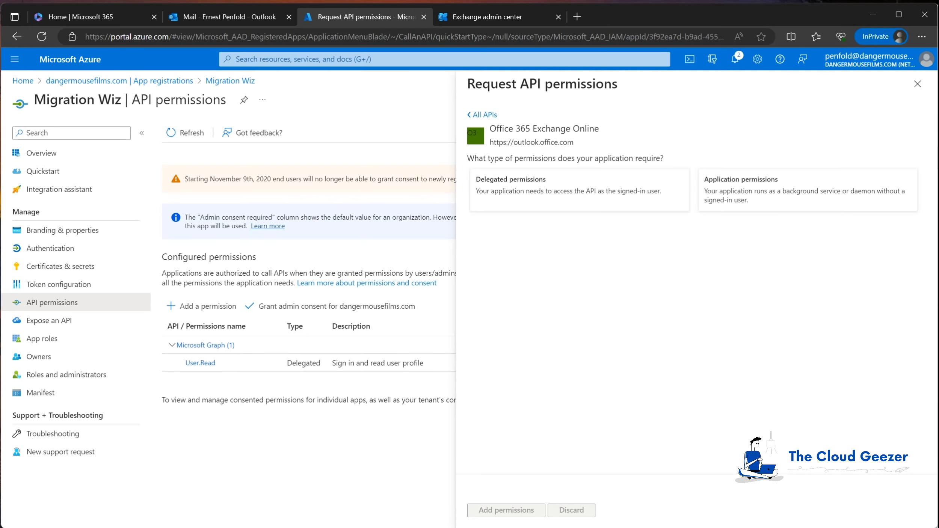
pyautogui.click(533, 188)
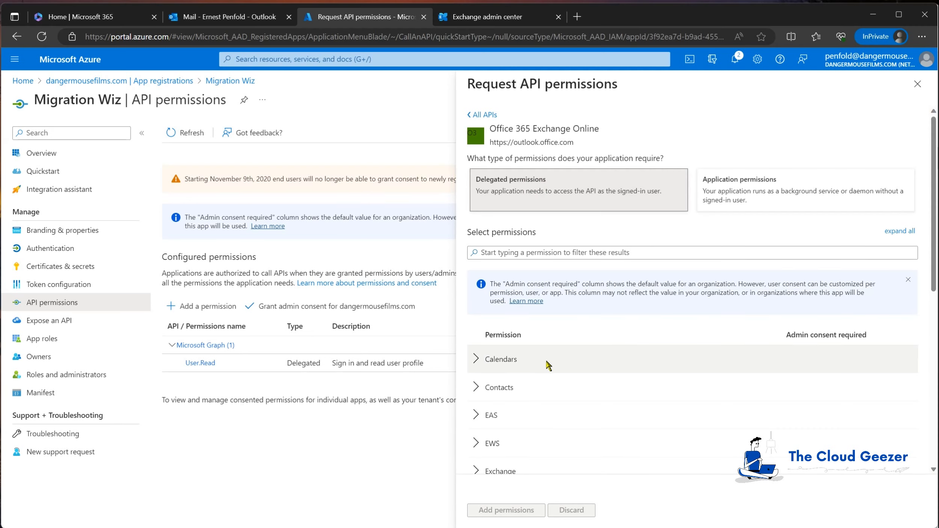
pyautogui.scroll(-2, 548, 364)
pyautogui.click(549, 360)
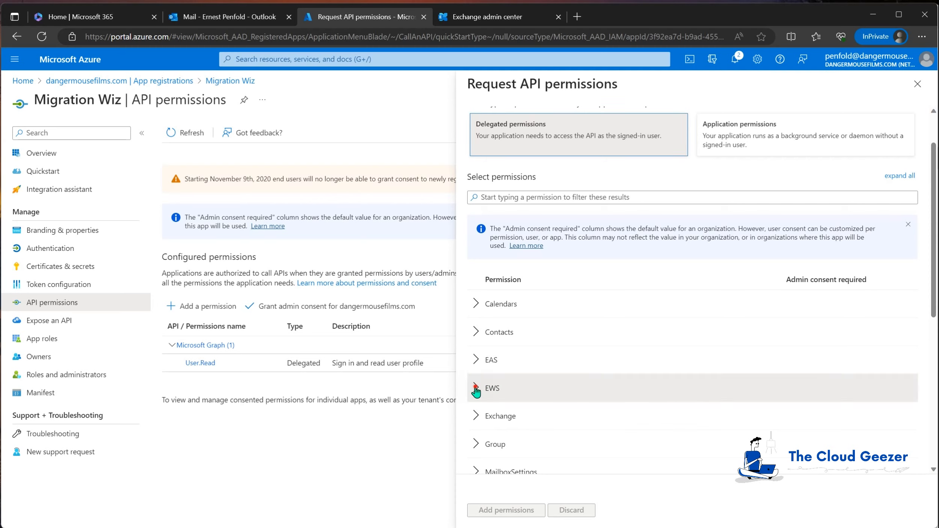
pyautogui.scroll(-2, 477, 392)
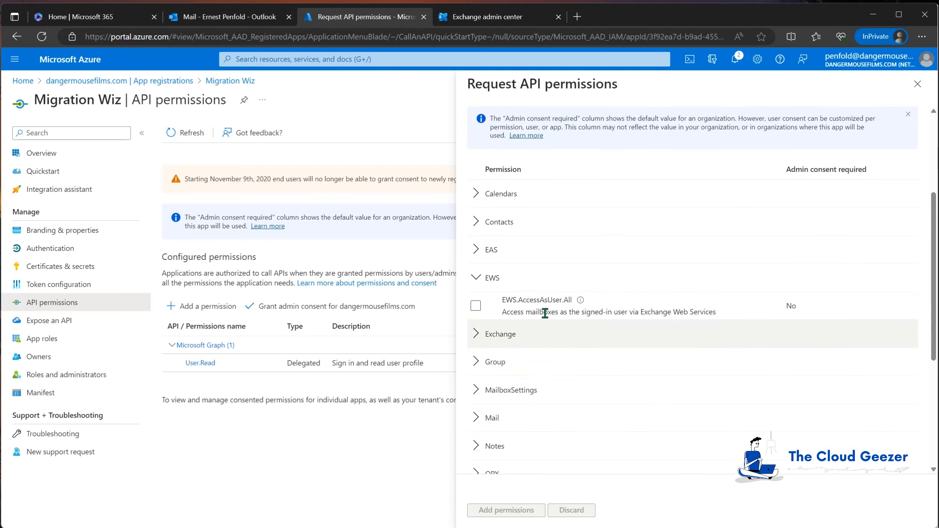
pyautogui.click(476, 306)
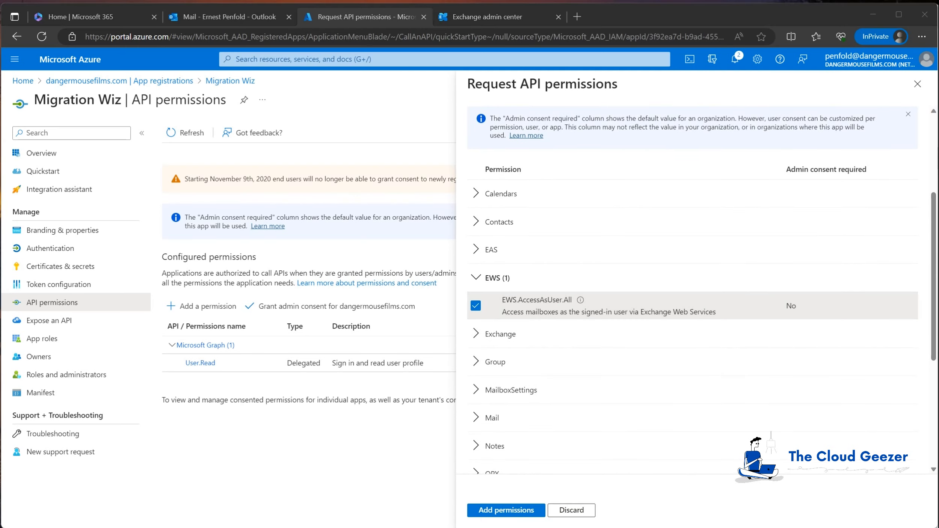
pyautogui.click(490, 512)
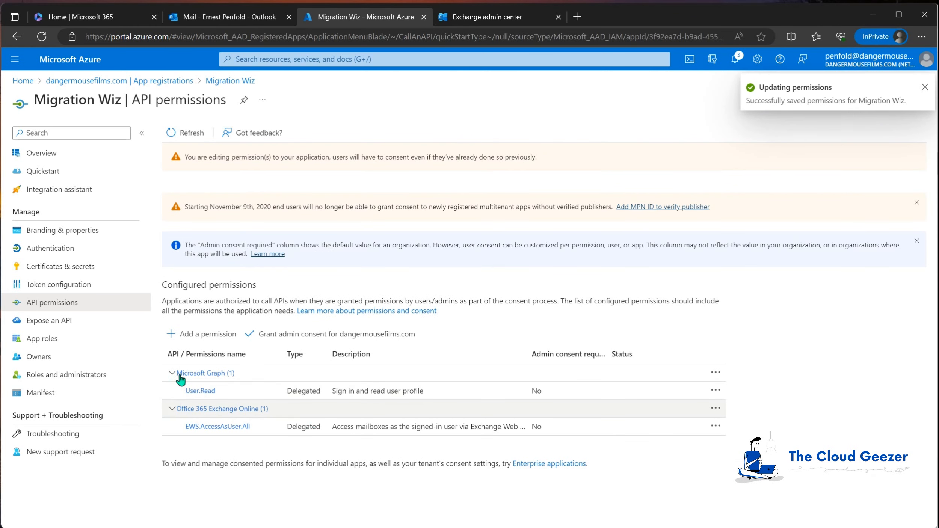
# Remove the User.Read permission and grant admin consent for dangermousefilms.com
pyautogui.click(715, 391)
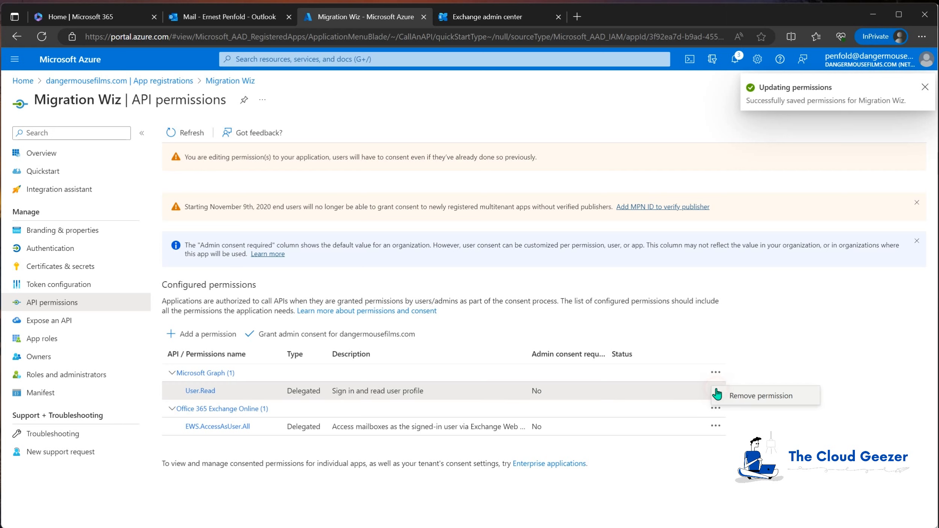
pyautogui.click(746, 392)
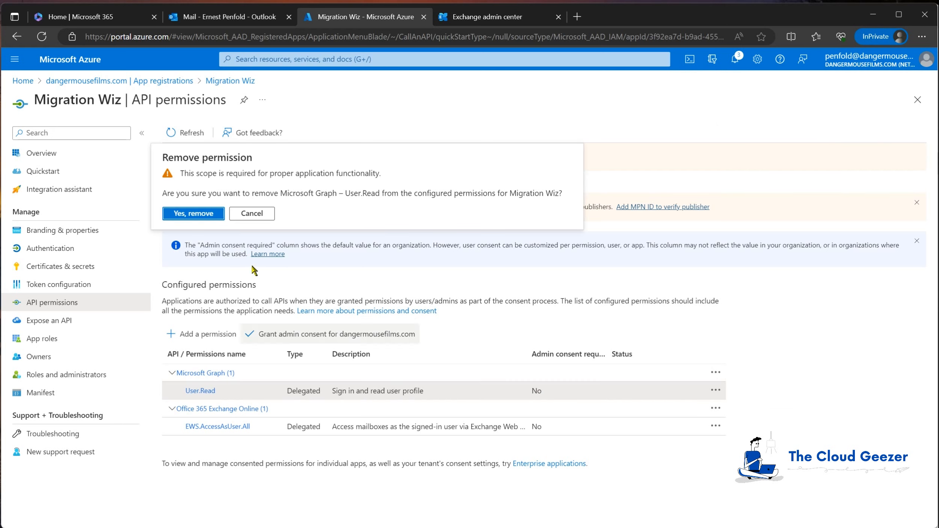
pyautogui.click(209, 214)
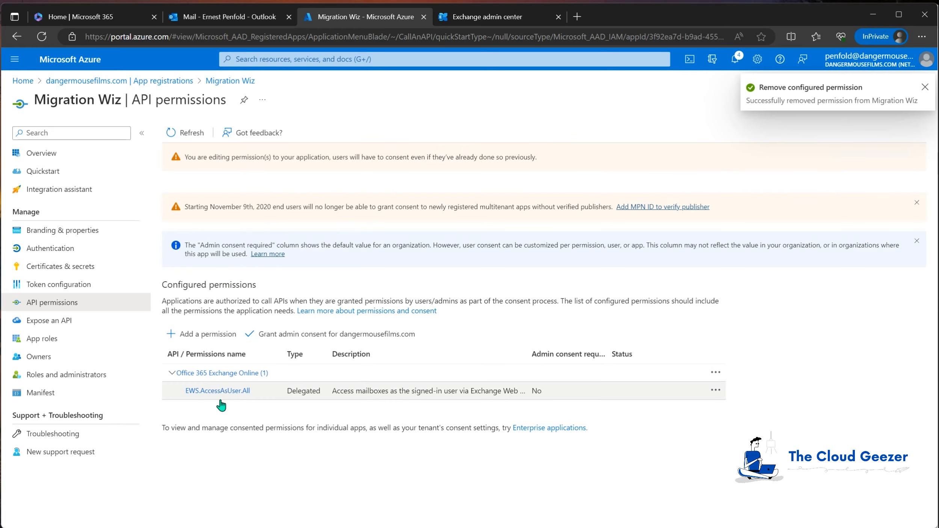
pyautogui.click(337, 334)
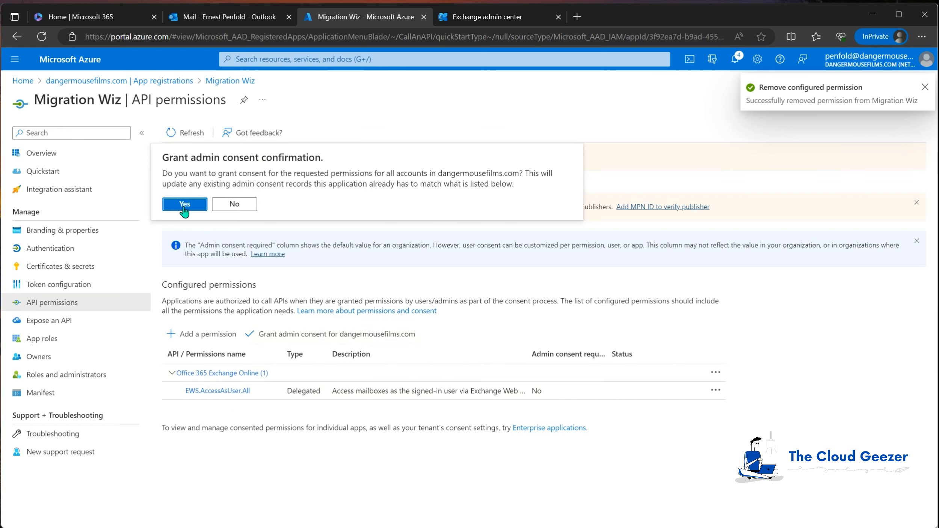
pyautogui.click(184, 205)
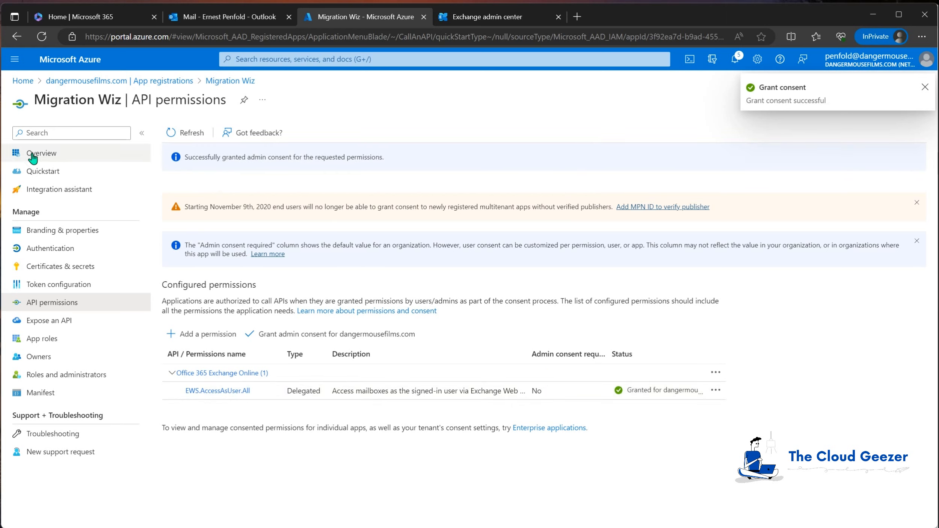
pyautogui.click(44, 154)
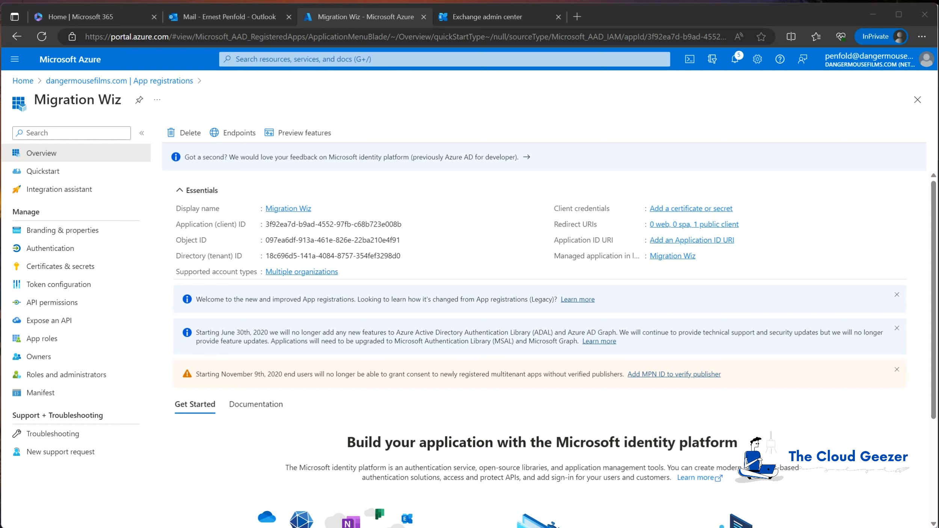
# Label the IDs as ModernAuthClientIdExport= and ModernAuthTenantIdExport=, deleting the heading and blank lines
pyautogui.click(458, 527)
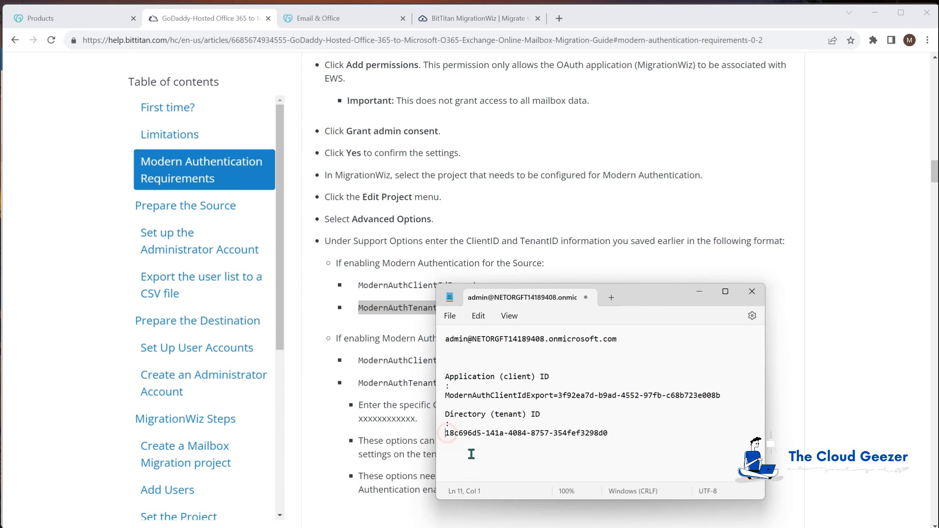
pyautogui.write('ModernAuthTenantIdExport')
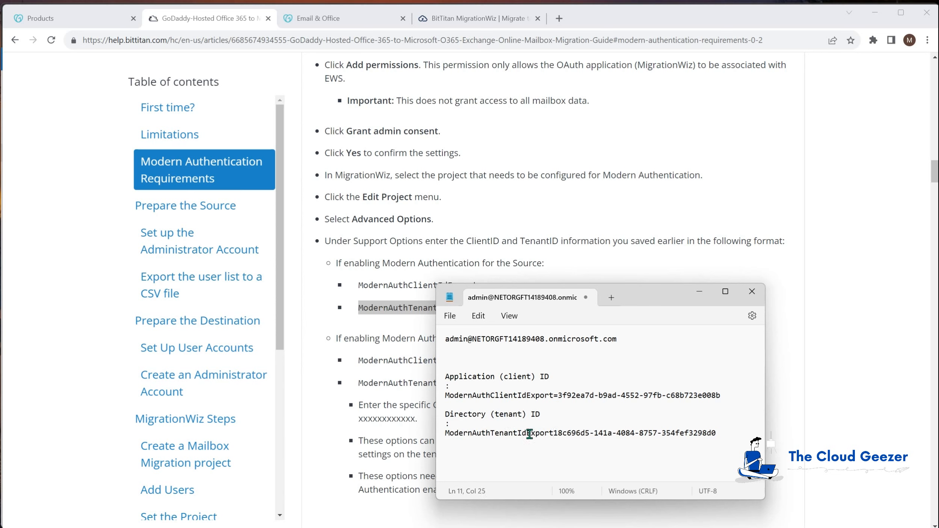
pyautogui.write('=')
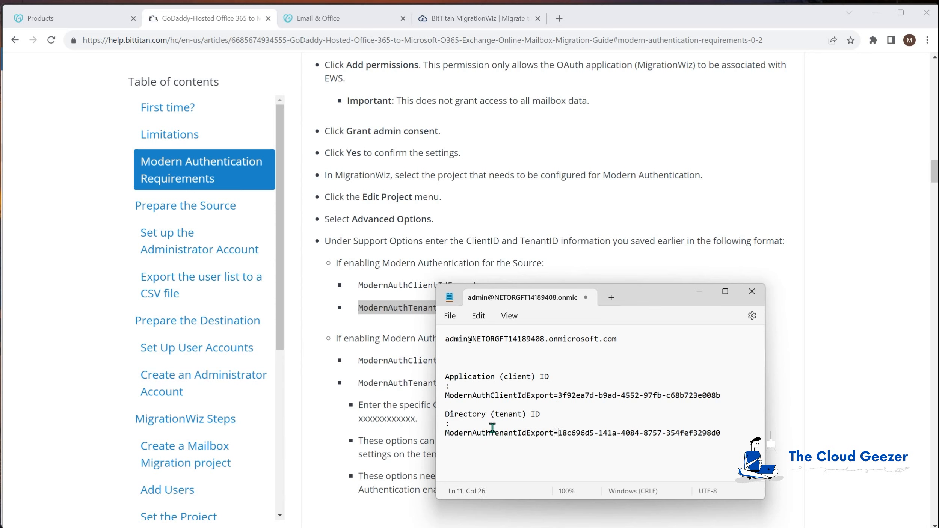
pyautogui.moveTo(485, 424); pyautogui.dragTo(442, 406)
pyautogui.press('BackSpace')
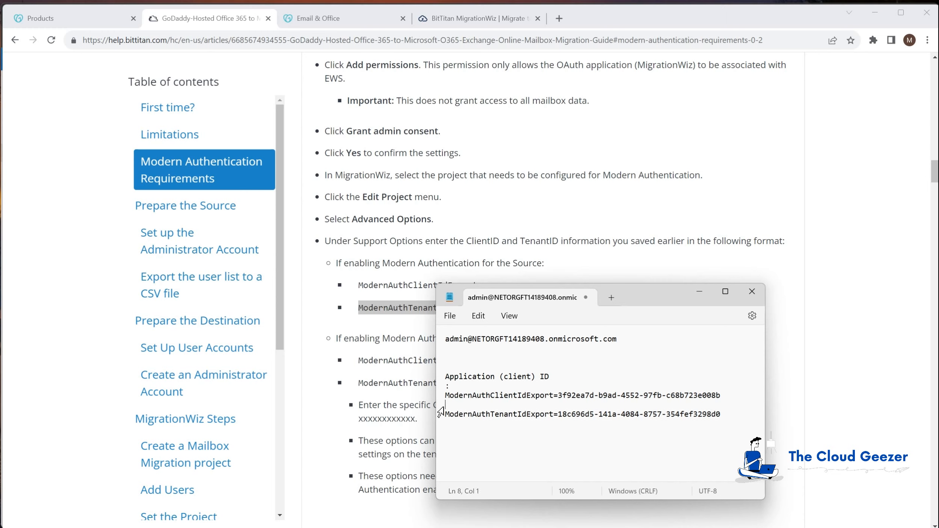
pyautogui.hotkey('shift', 'Up')
pyautogui.hotkey('shift', 'Up')
pyautogui.press('BackSpace')
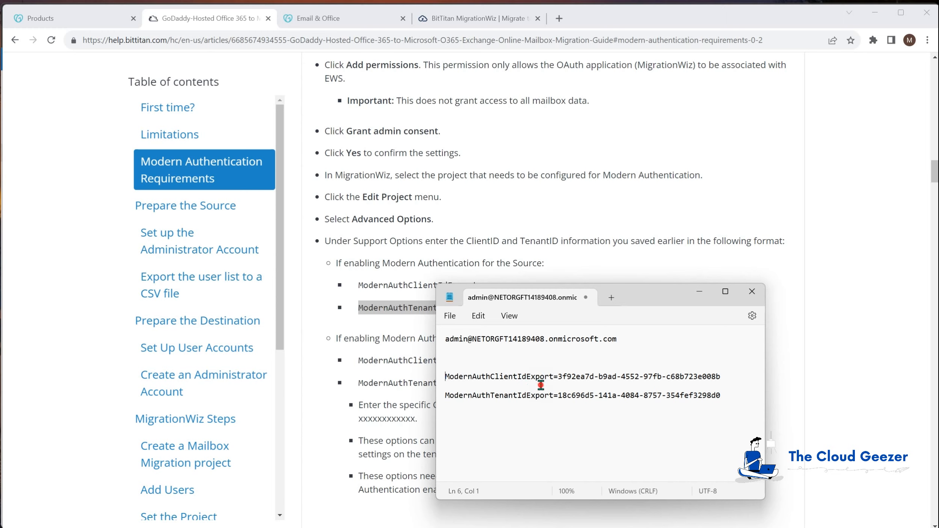
pyautogui.press('Delete')
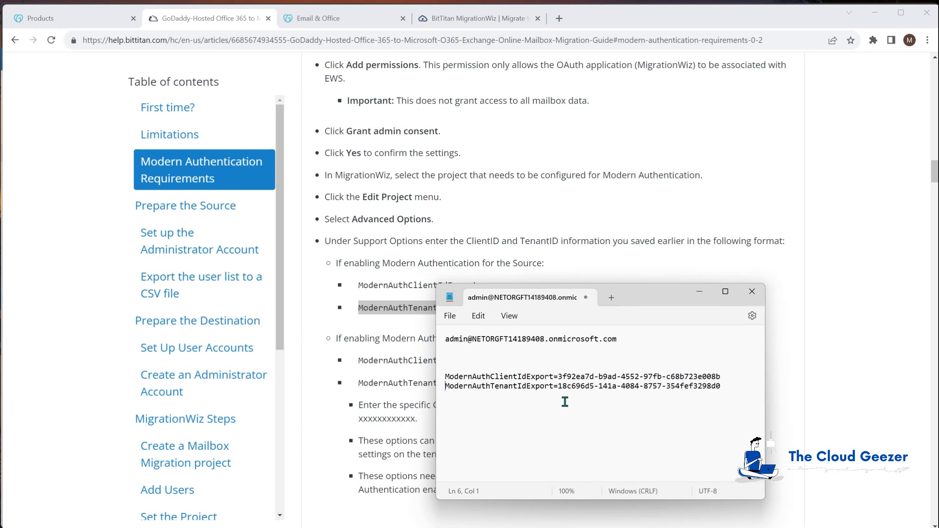
pyautogui.click(729, 386)
# Add ModernAuthClientIdImport= and ModernAuthTenantIdImport= lines copied from the migration guide
pyautogui.click(368, 386)
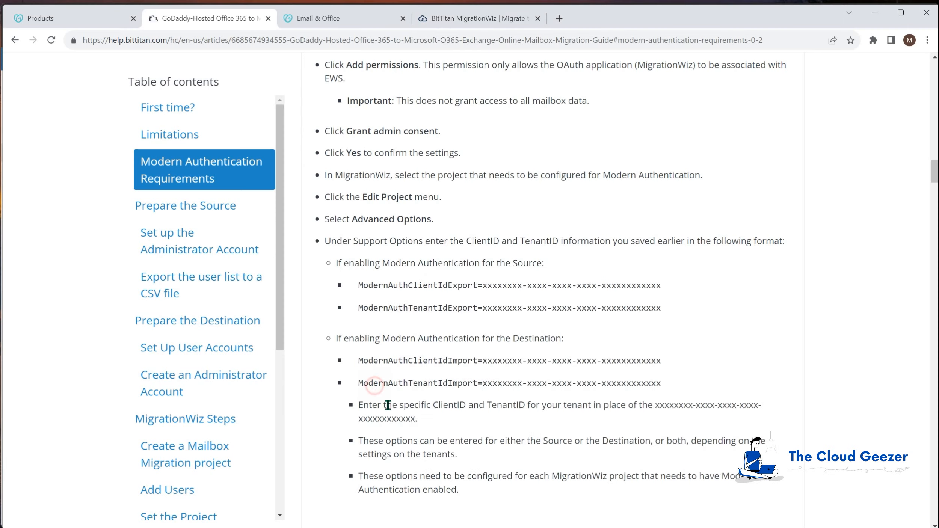
pyautogui.moveTo(359, 361); pyautogui.dragTo(480, 363)
pyautogui.hotkey('ctrl', 'c')
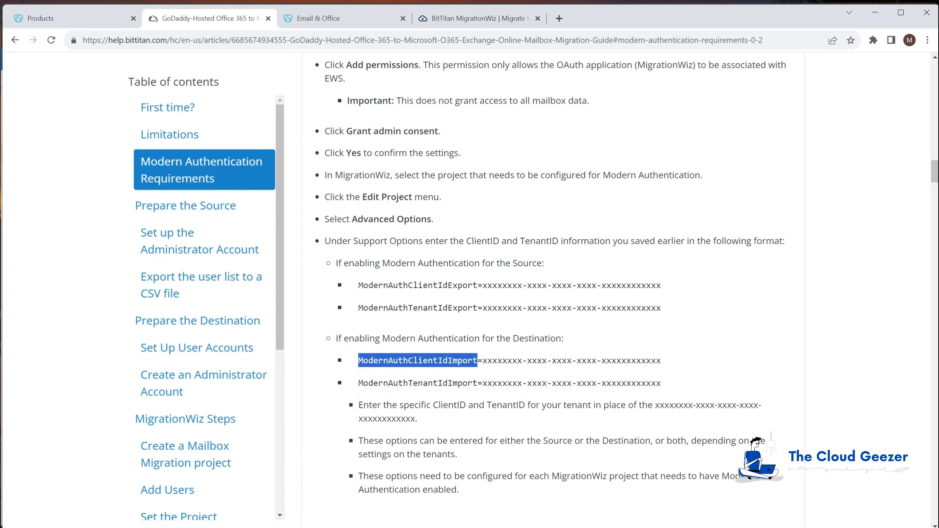
pyautogui.hotkey('alt', 'Tab')
pyautogui.hotkey('ctrl', 'v')
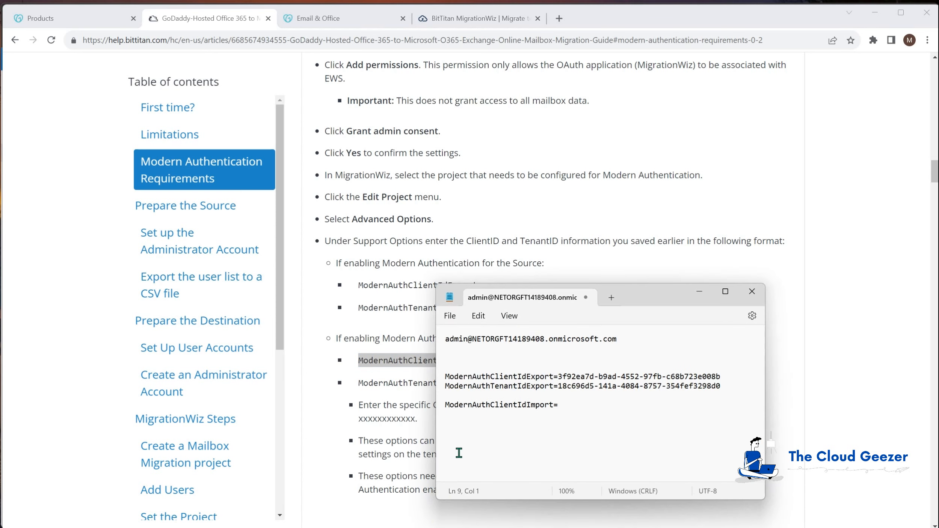
pyautogui.hotkey('alt', 'Tab')
pyautogui.moveTo(358, 383); pyautogui.dragTo(483, 385)
pyautogui.hotkey('ctrl', 'c')
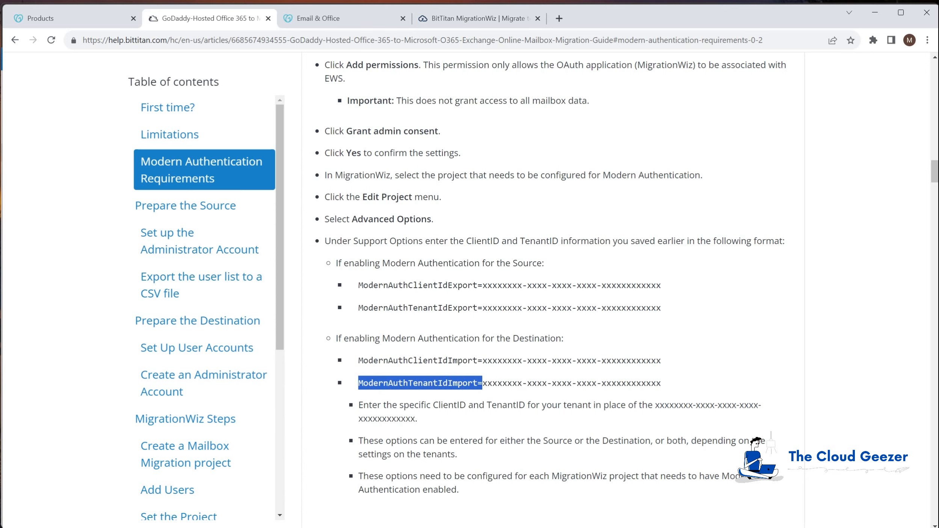
pyautogui.hotkey('alt', 'Tab')
pyautogui.hotkey('ctrl', 'v')
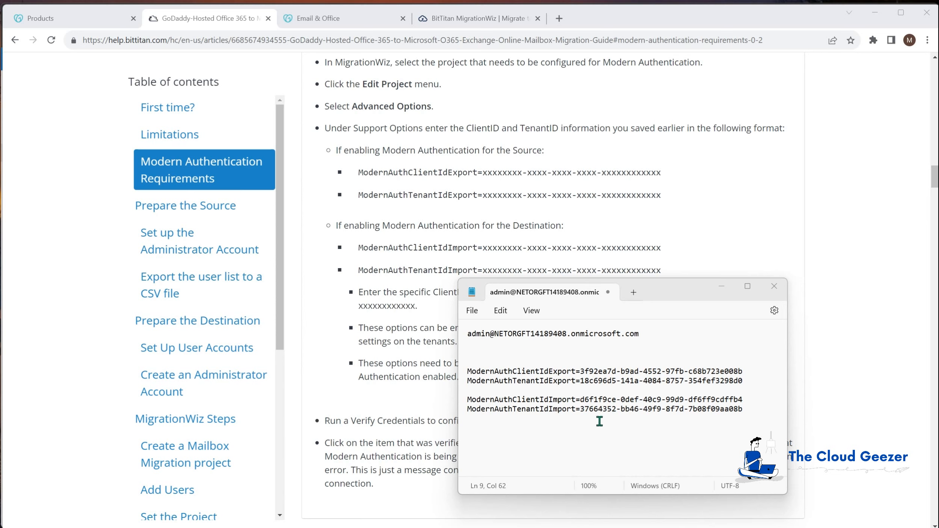
pyautogui.click(599, 421)
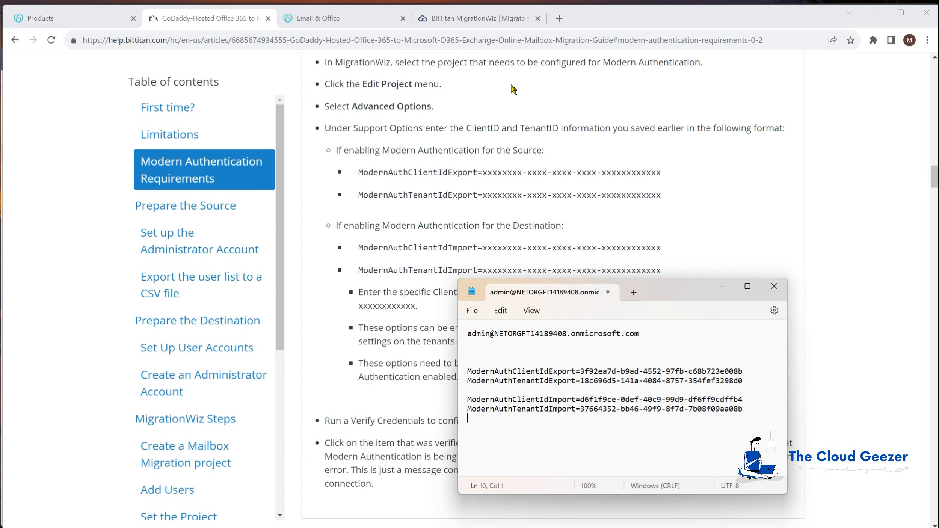
# Sign in to MigrationWiz and create a Mailbox Project named GoDaddy Migration
pyautogui.moveTo(487, 21)
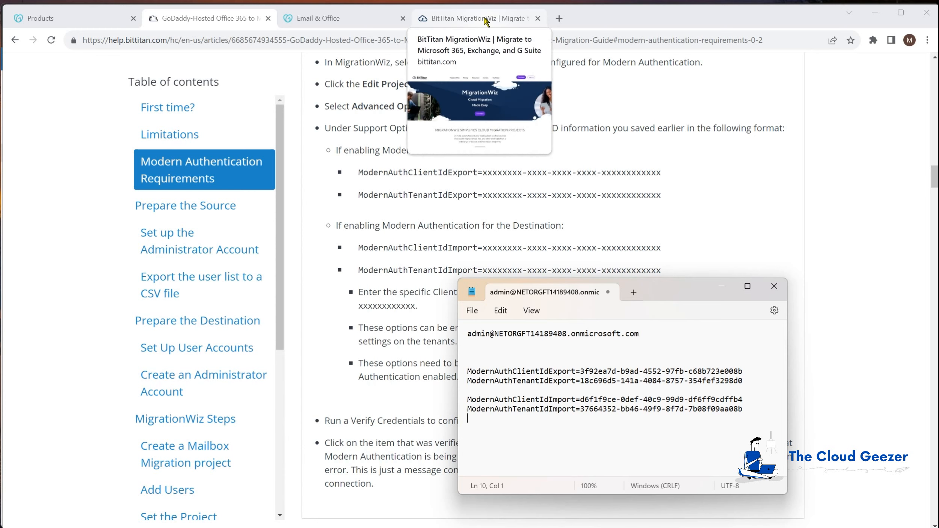
pyautogui.click(486, 22)
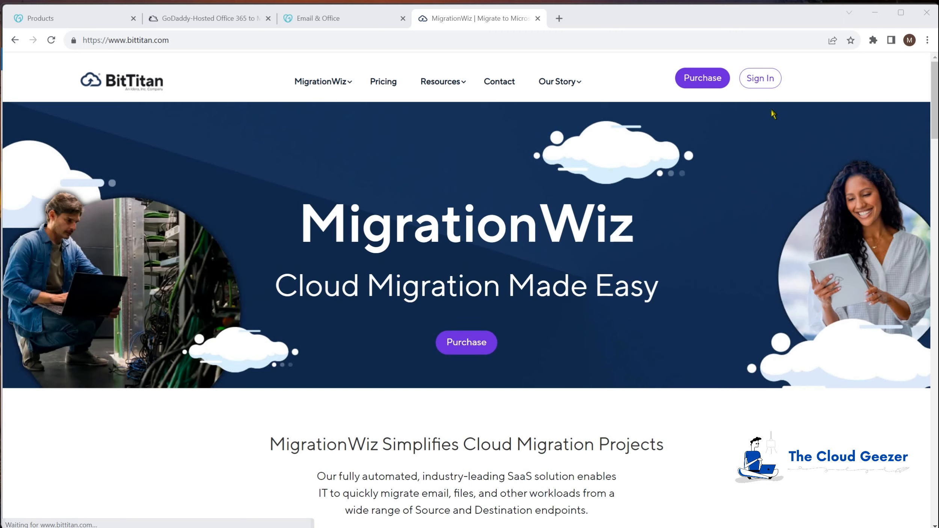
pyautogui.click(764, 81)
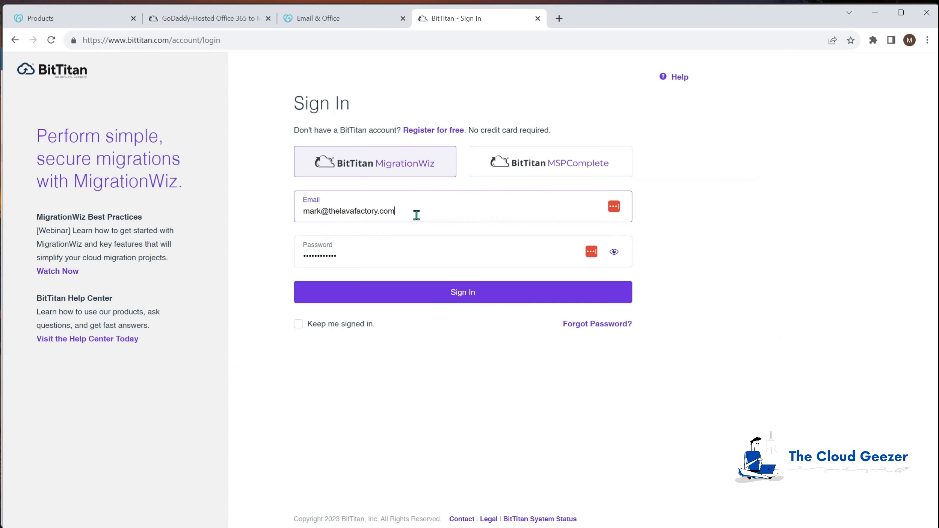
pyautogui.click(436, 295)
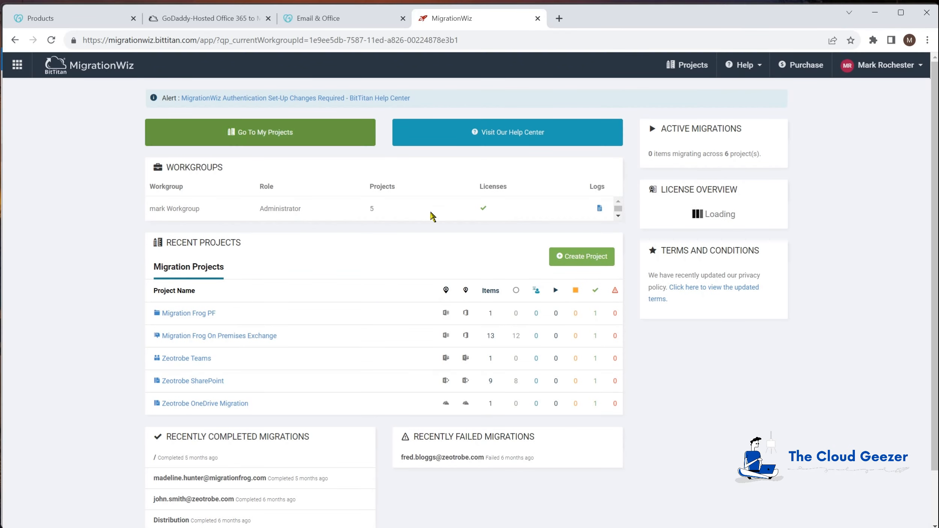
pyautogui.click(587, 259)
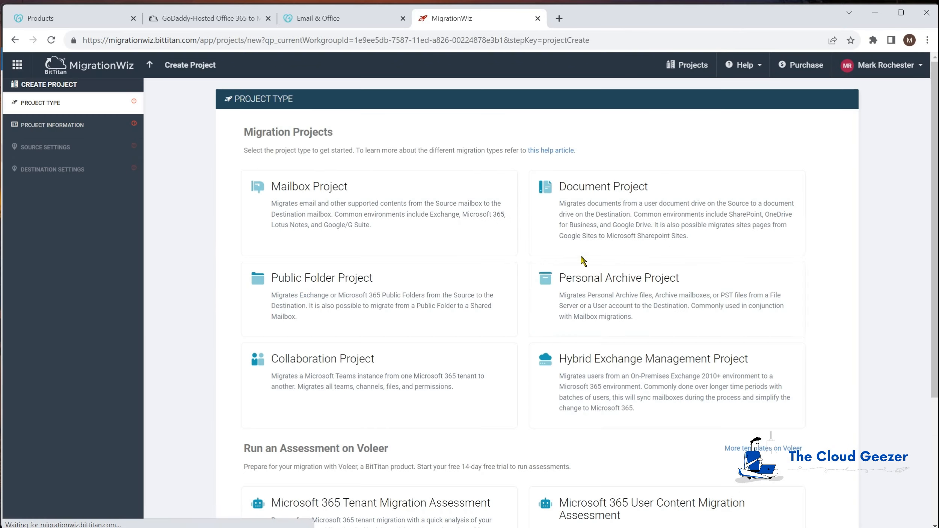
pyautogui.click(357, 205)
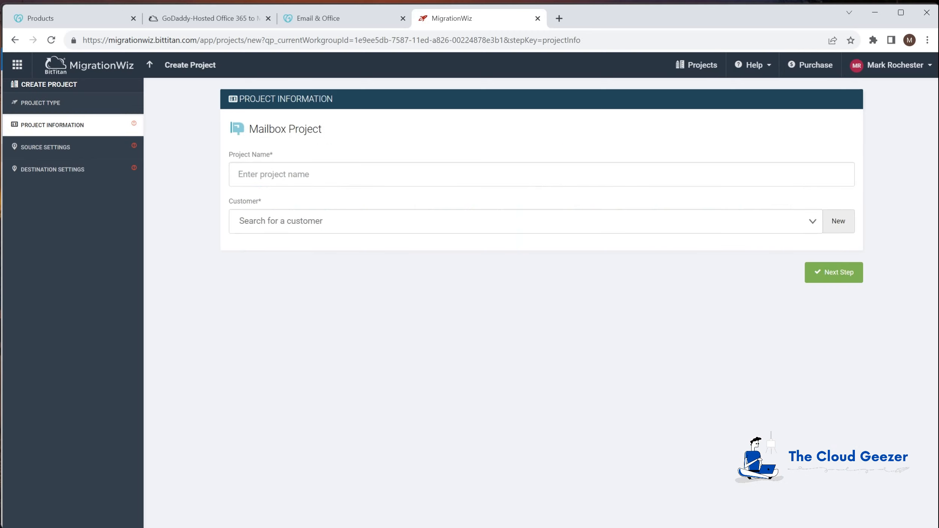
pyautogui.write('GoDaddy Migration')
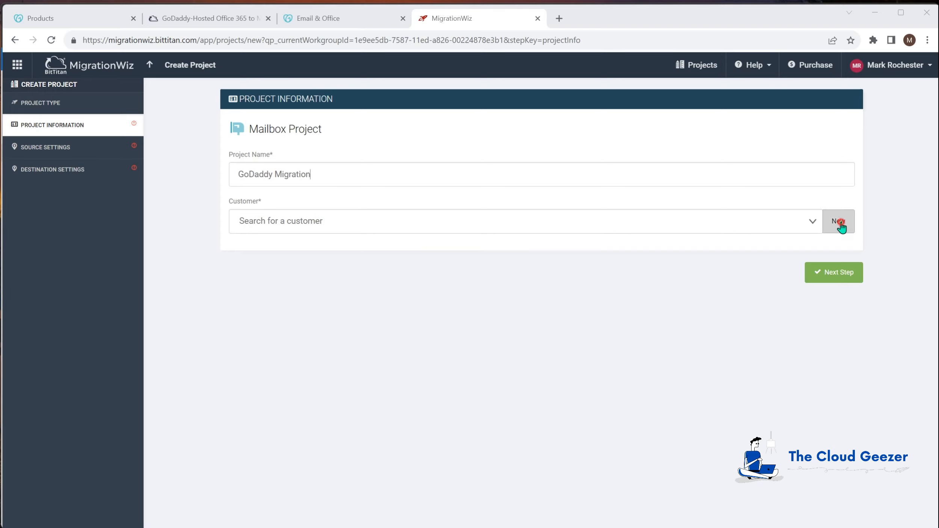
# Add a new customer Danger Mouse Films with domain dangermousefilms.com
pyautogui.click(840, 223)
pyautogui.write('dangermousefilms.com')
pyautogui.press('Tab')
pyautogui.write('Danger Mouse Films')
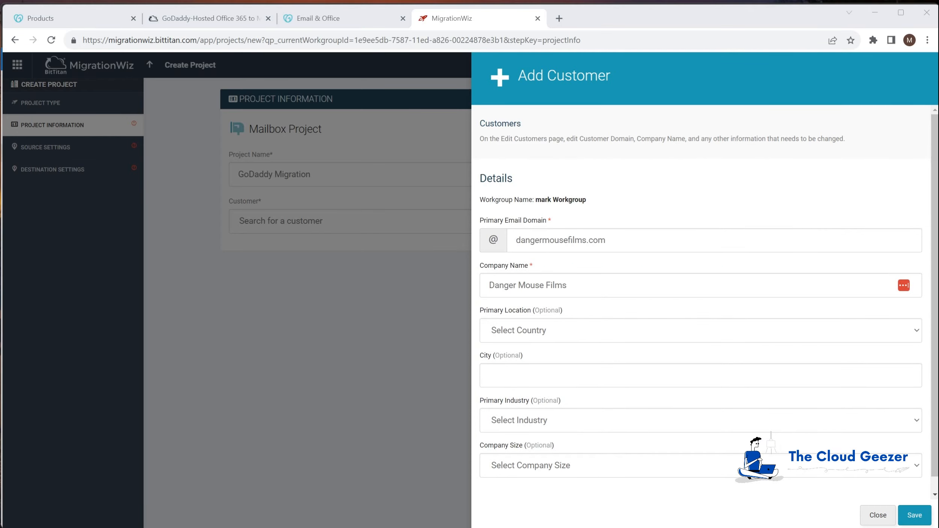
pyautogui.click(919, 516)
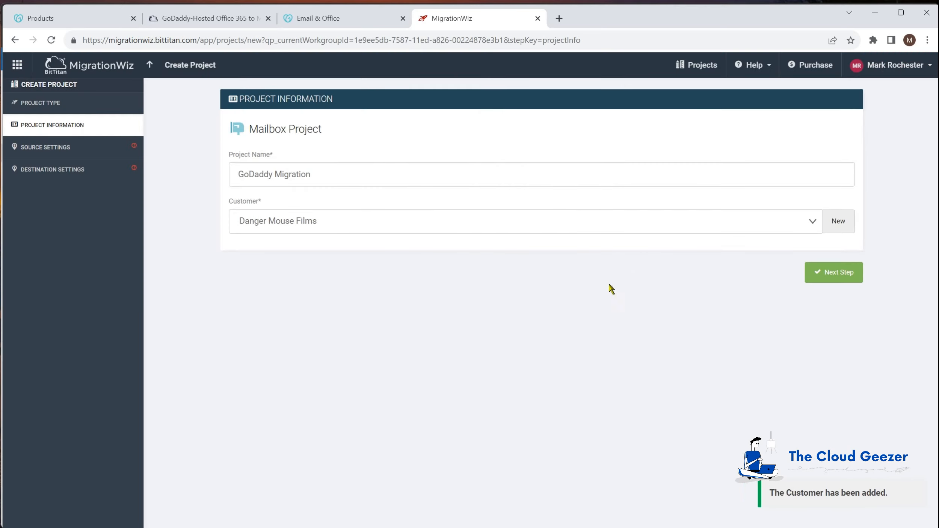
# Create a new source endpoint, DMF GoDaddy 365, with Microsoft 365 as its type
pyautogui.click(833, 272)
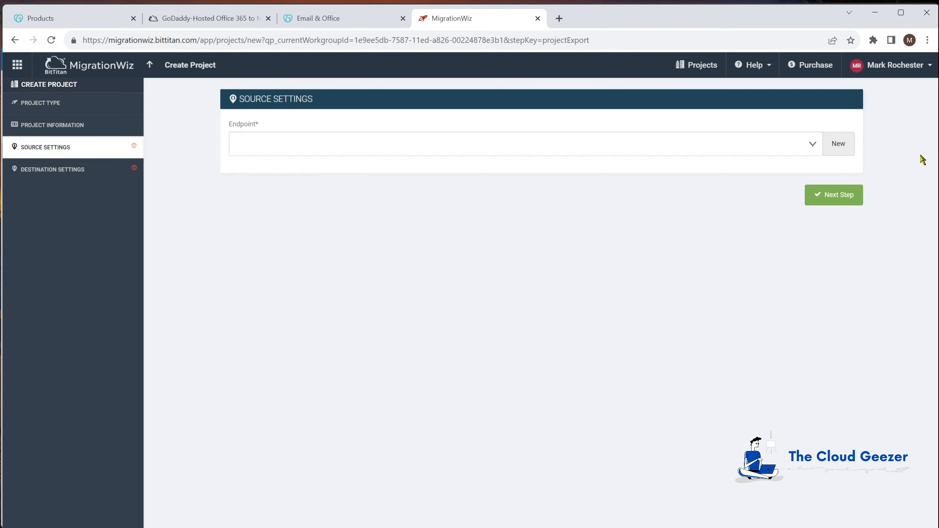
pyautogui.click(840, 145)
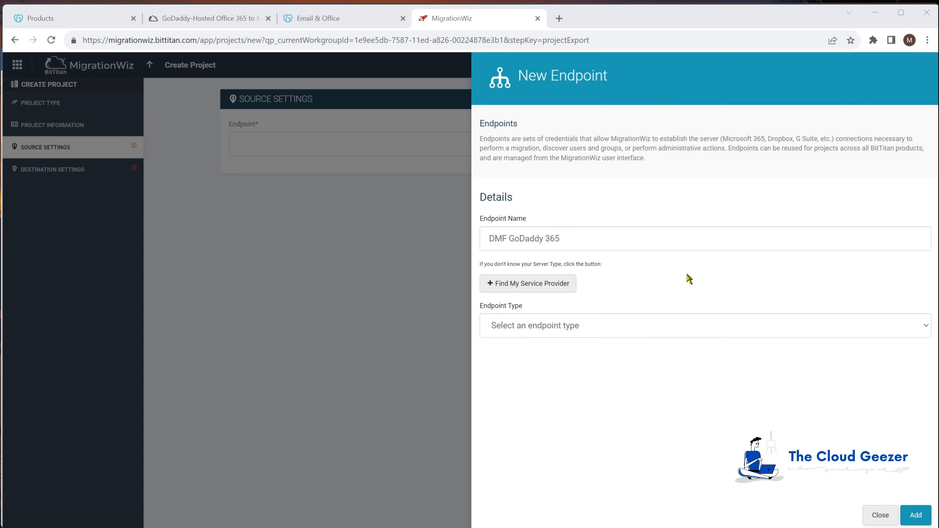
pyautogui.click(569, 329)
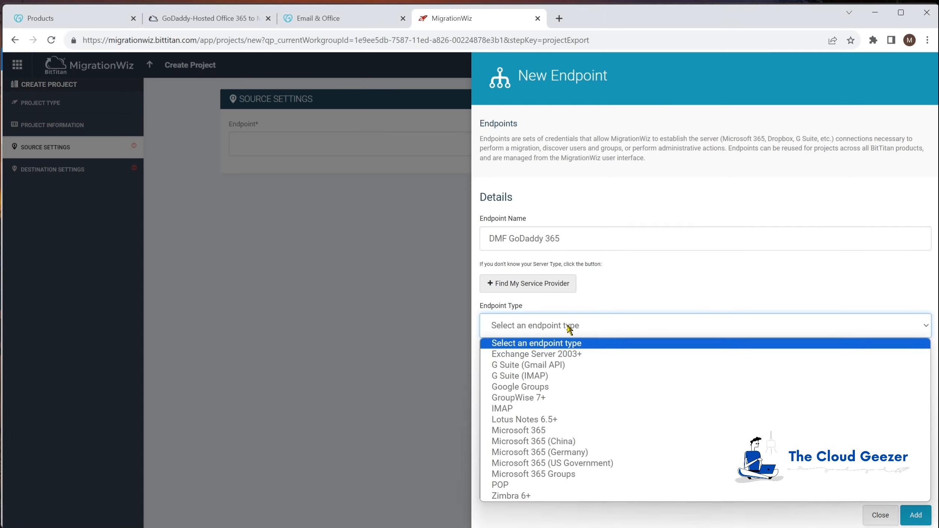
pyautogui.click(553, 430)
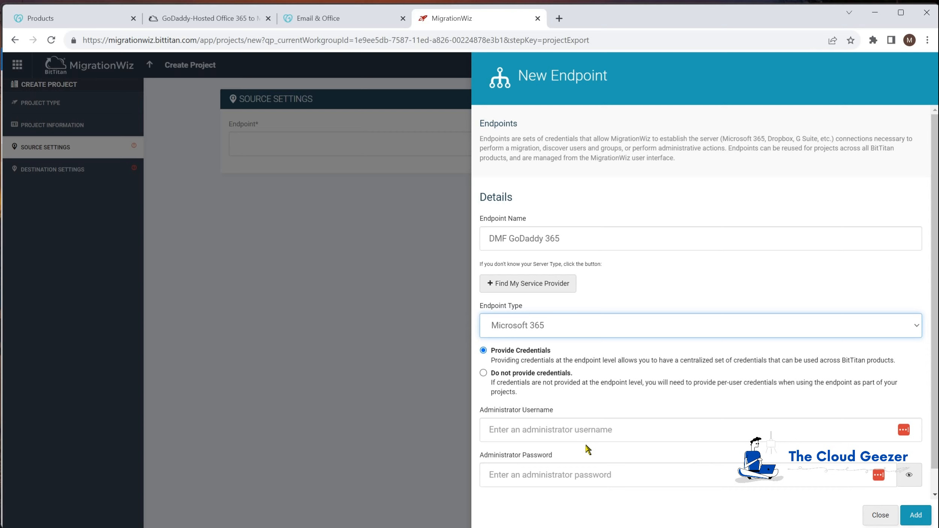
# Enter the tenant admin's username and password and add the endpoint to the project
pyautogui.hotkey('alt', 'Tab')
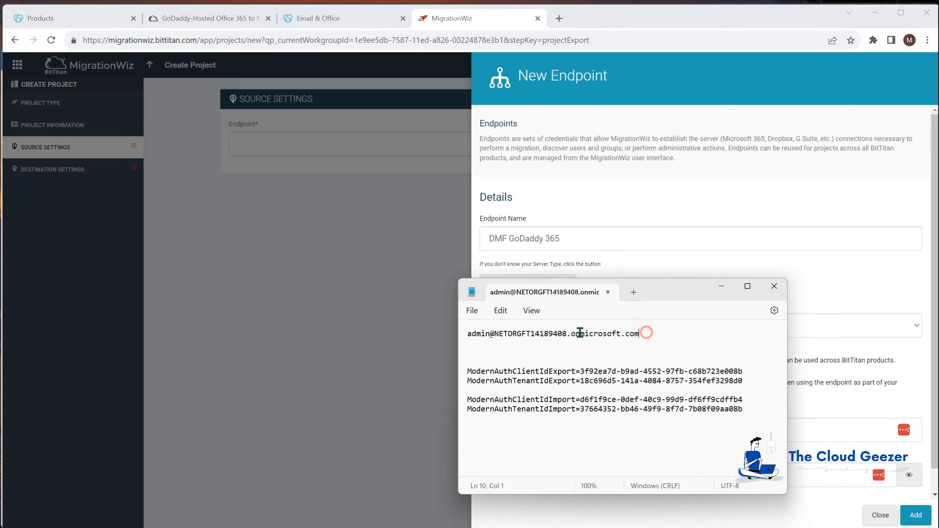
pyautogui.moveTo(646, 332); pyautogui.dragTo(452, 335)
pyautogui.hotkey('ctrl', 'c')
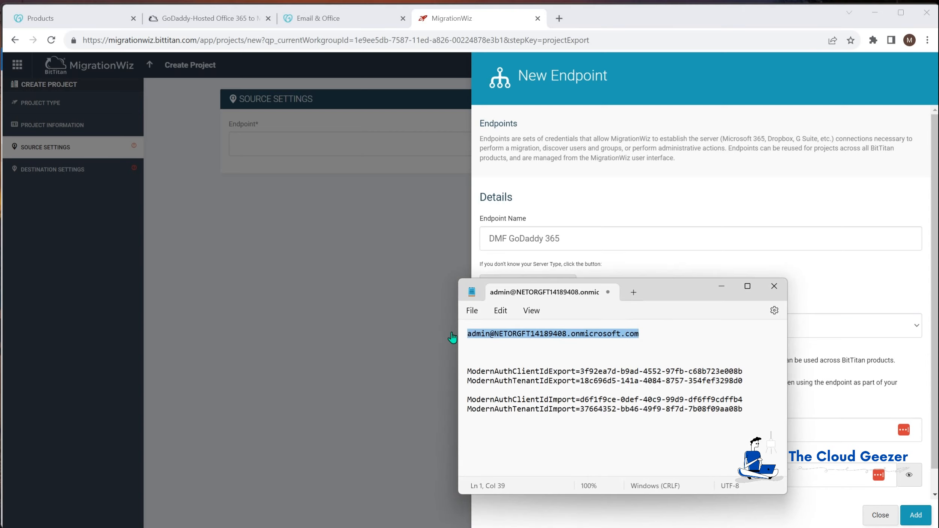
pyautogui.click(803, 431)
pyautogui.hotkey('ctrl', 'v')
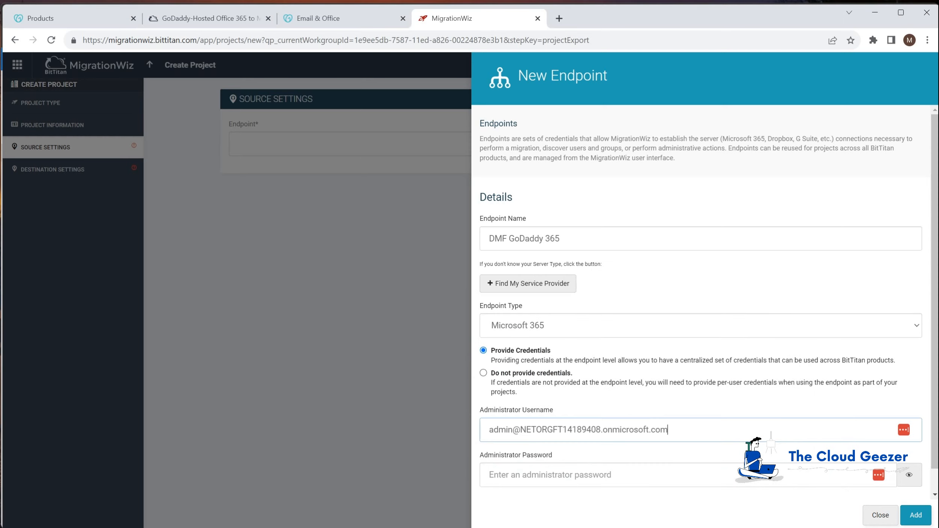
pyautogui.click(574, 477)
pyautogui.write('•')
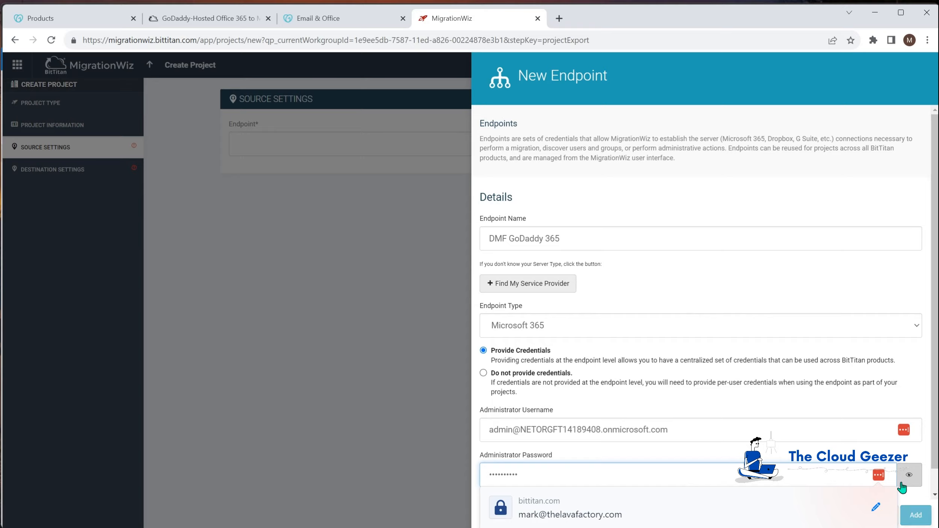
pyautogui.click(916, 515)
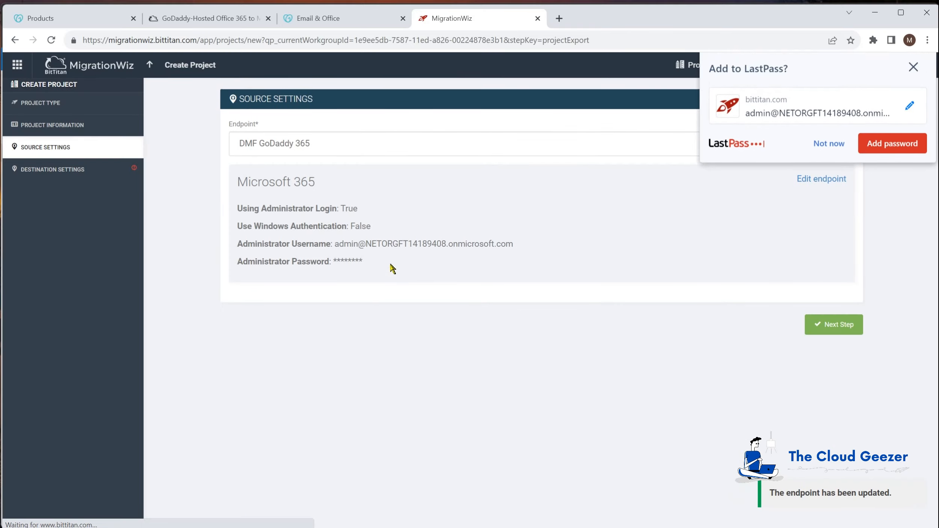
pyautogui.click(825, 153)
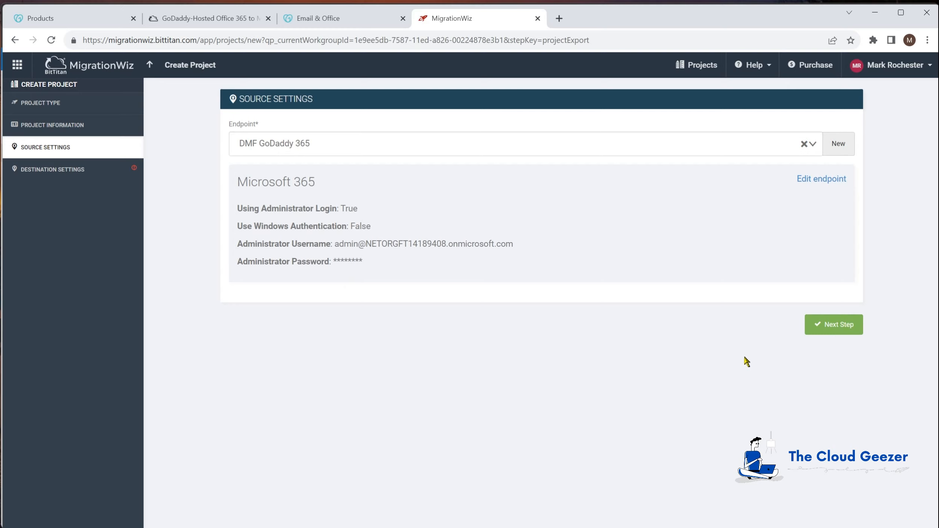
pyautogui.click(840, 324)
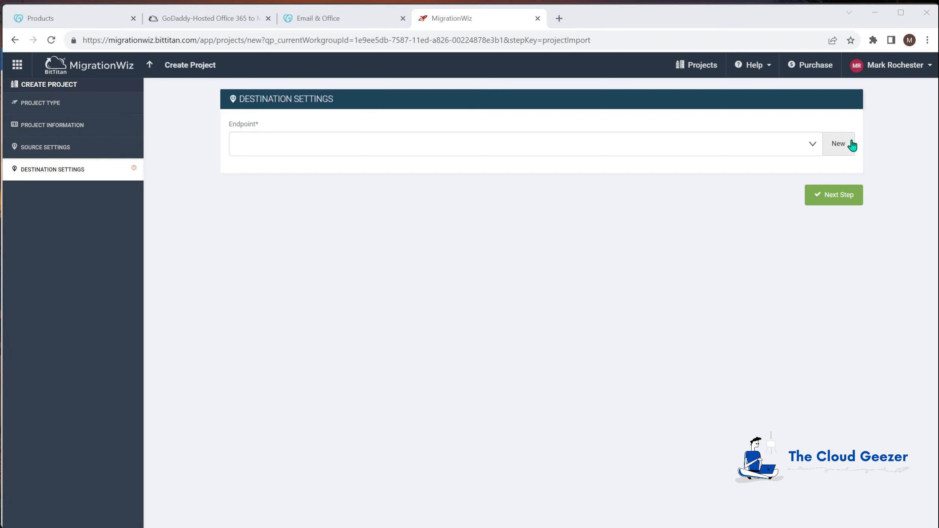
# Add a Microsoft 365 destination endpoint named TCG E5 Demo M365 with admin credentials
pyautogui.click(840, 143)
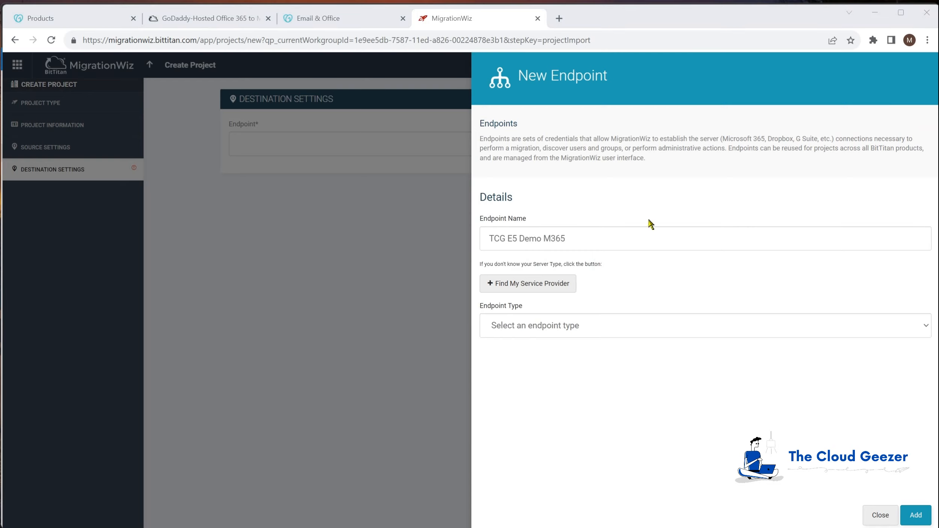
pyautogui.click(722, 333)
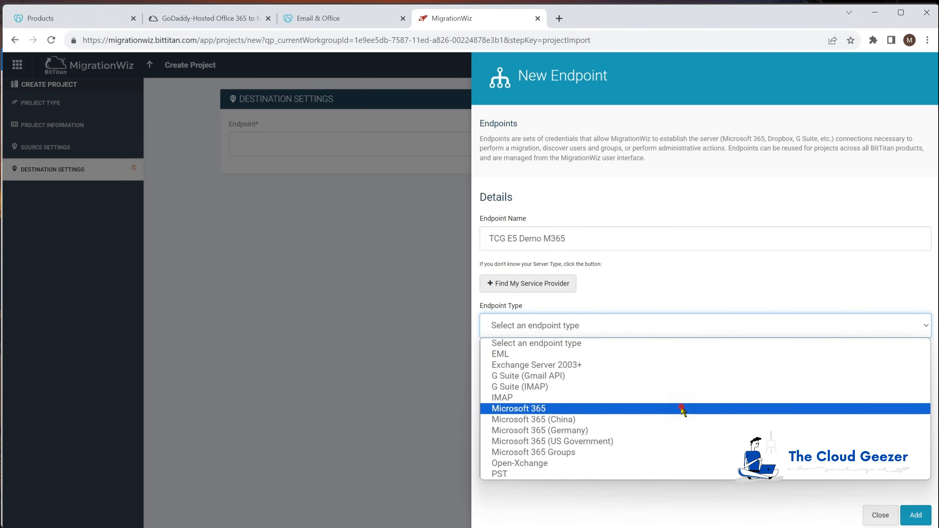
pyautogui.click(681, 409)
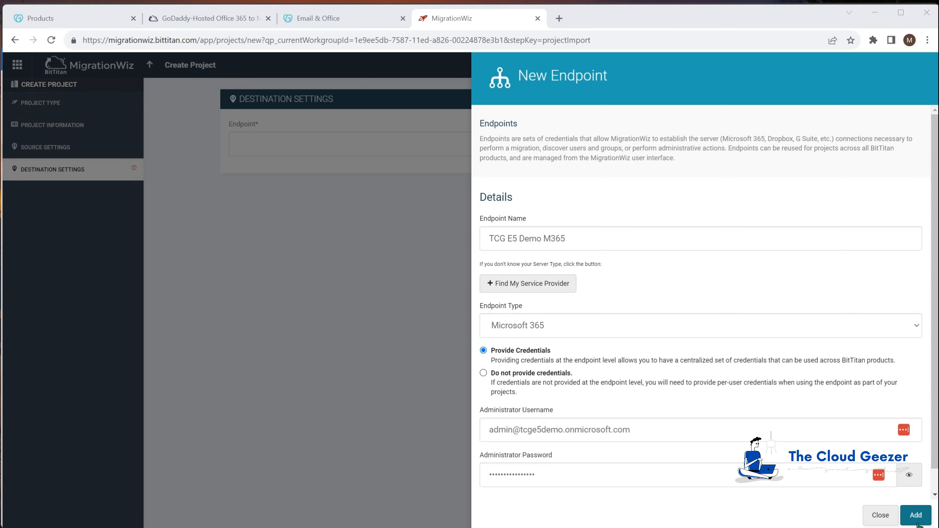
pyautogui.click(919, 517)
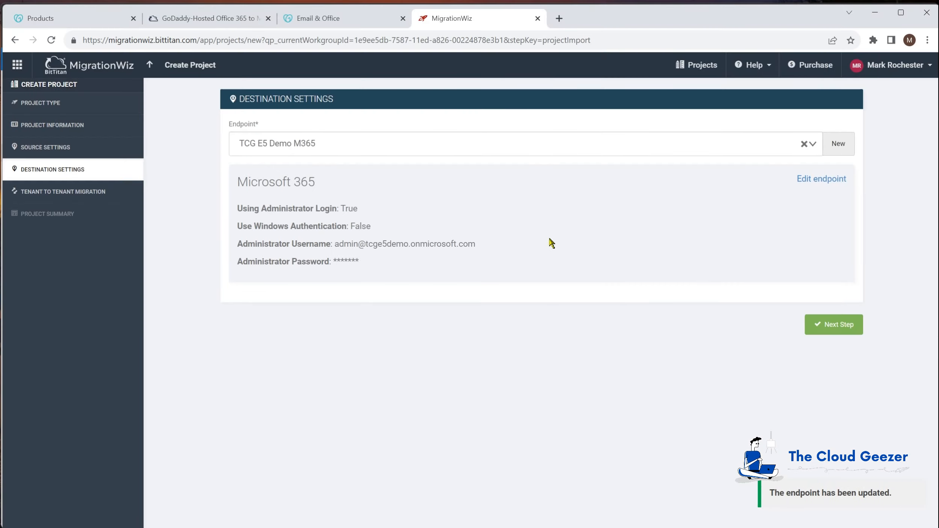
pyautogui.click(833, 150)
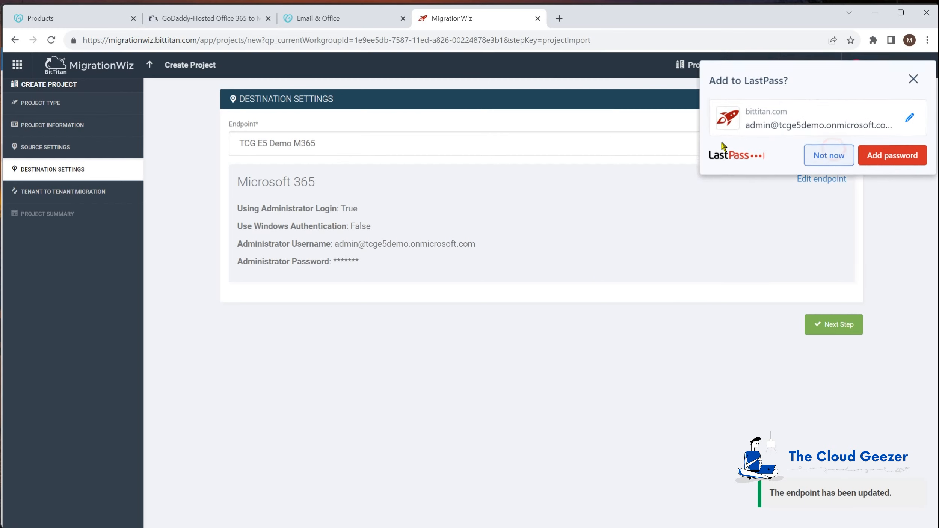
pyautogui.click(821, 324)
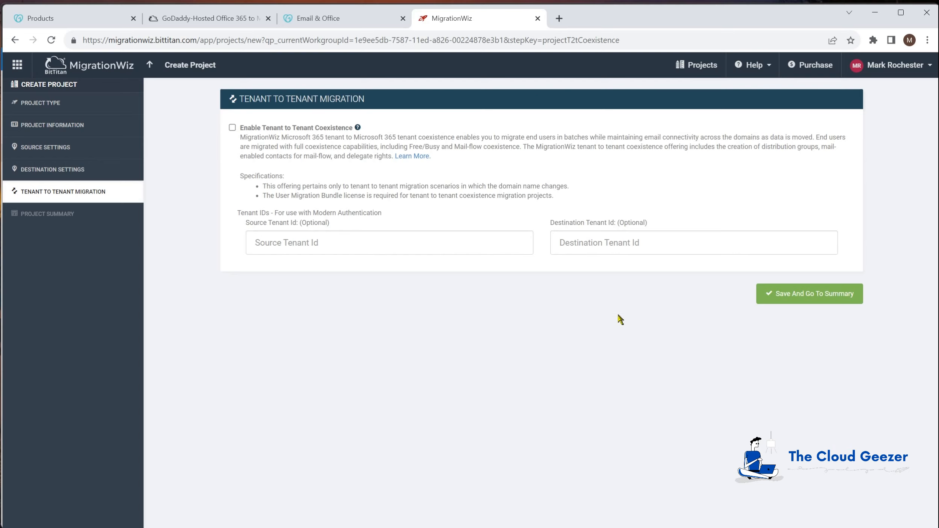
# Save to the project summary, then add four empty rows under Advanced Options support options
pyautogui.click(797, 299)
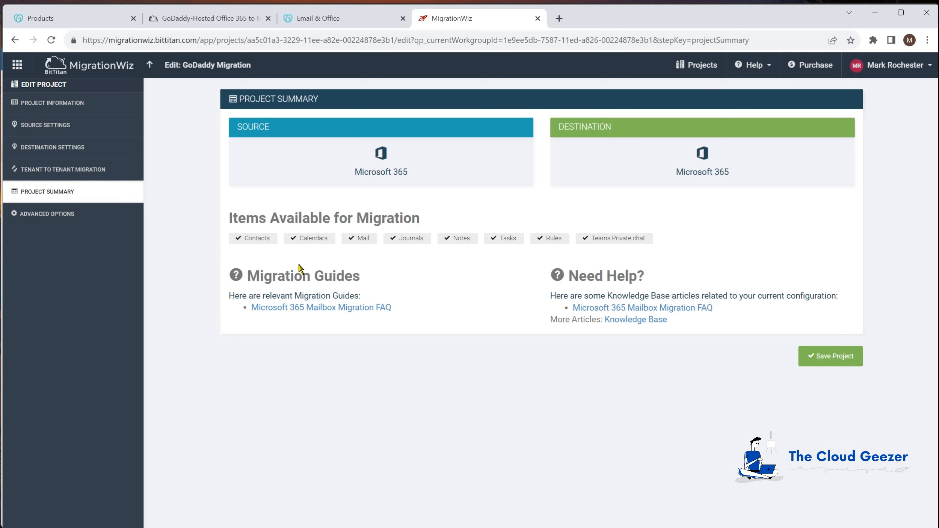
pyautogui.click(67, 215)
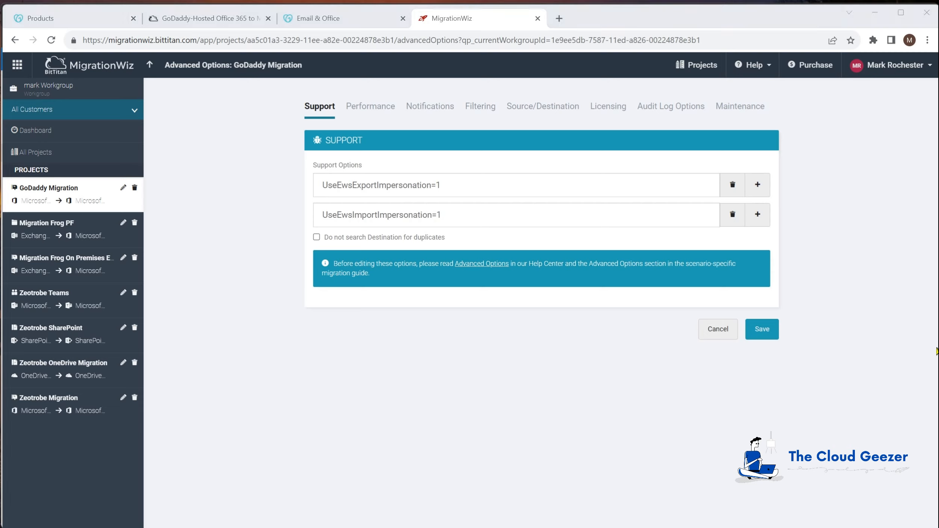
pyautogui.click(764, 220)
pyautogui.click(765, 221)
pyautogui.click(764, 221)
pyautogui.click(765, 221)
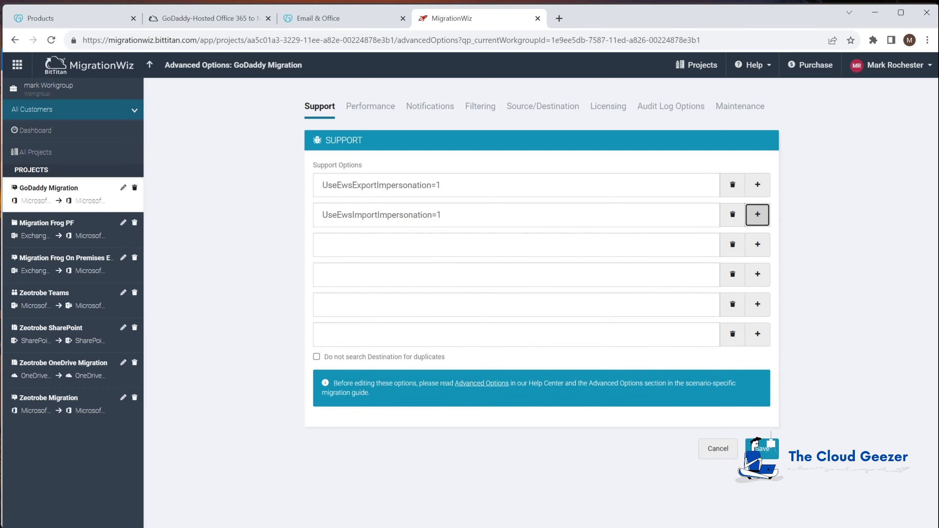
# Paste the ModernAuth ID lines from Notepad into the rows, save the options and the project
pyautogui.hotkey('alt', 'Tab')
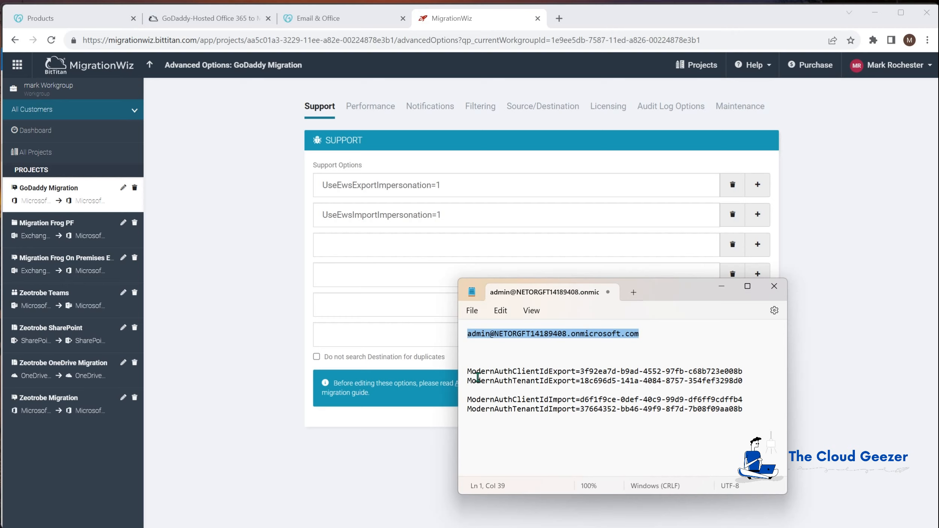
pyautogui.moveTo(468, 371); pyautogui.dragTo(758, 372)
pyautogui.hotkey('ctrl', 'c')
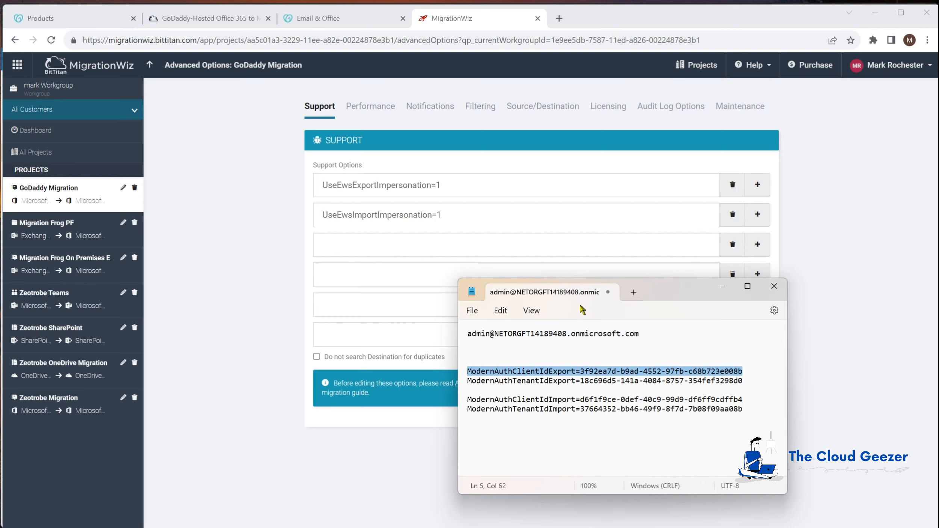
pyautogui.click(450, 243)
pyautogui.hotkey('ctrl', 'v')
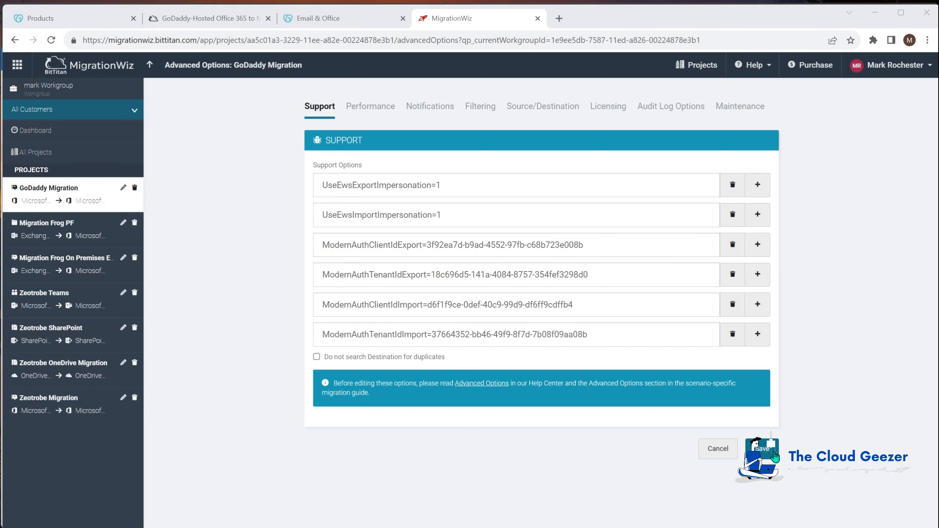
pyautogui.click(762, 449)
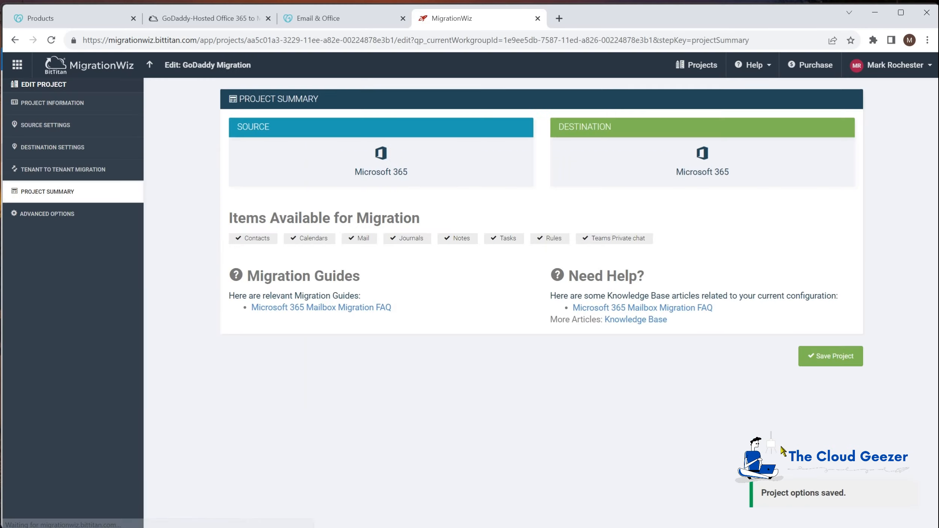
pyautogui.click(811, 355)
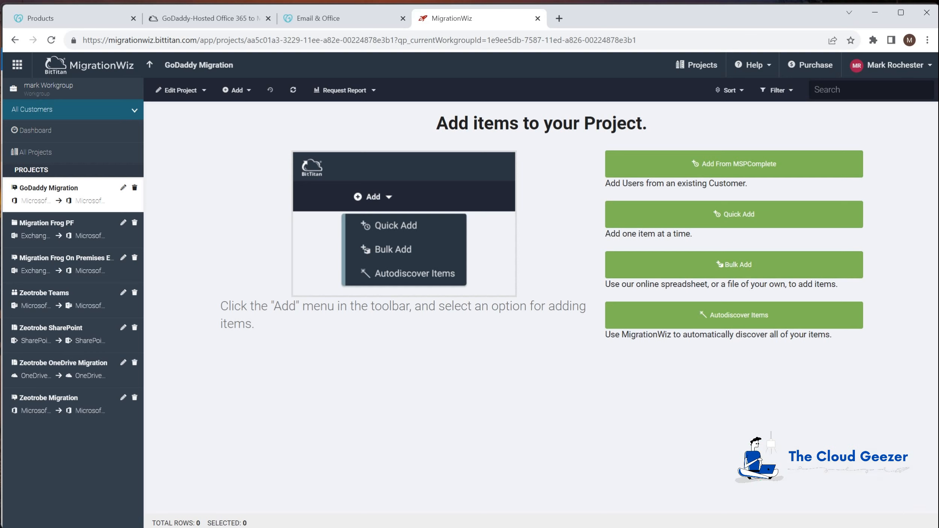
# Switch to the Opera window showing the Microsoft 365 admin center
pyautogui.hotkey('alt', 'Tab')
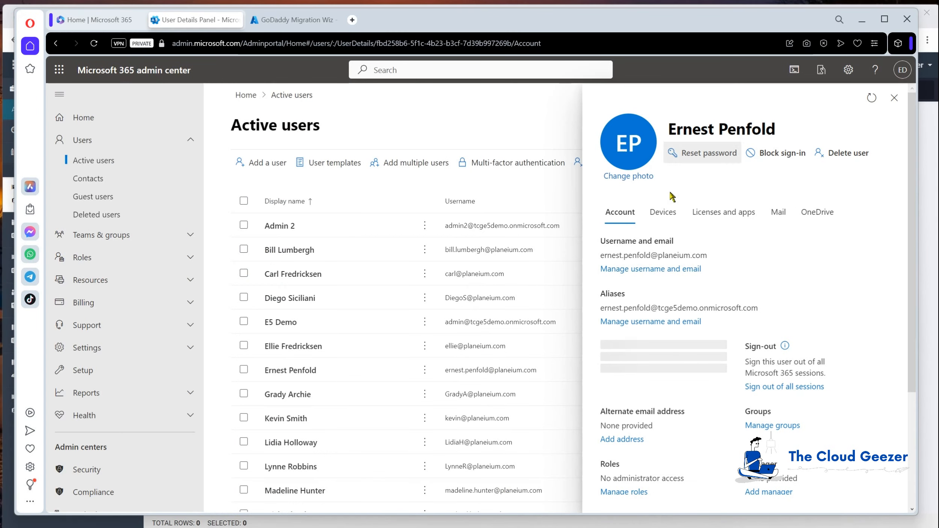
# View the user's mail settings on the Mail tab of the user details panel
pyautogui.click(783, 214)
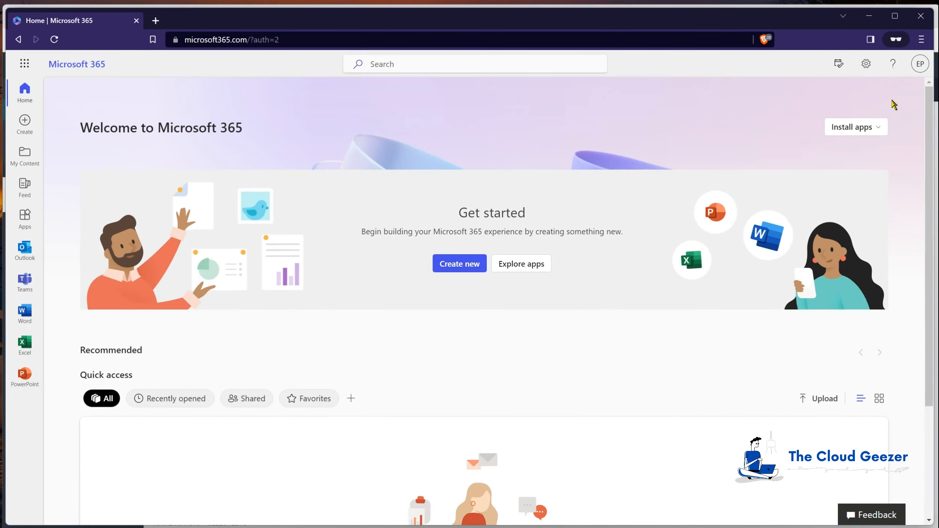
# Confirm the destination user is signed in, then go to that user's Outlook mailbox
pyautogui.click(918, 67)
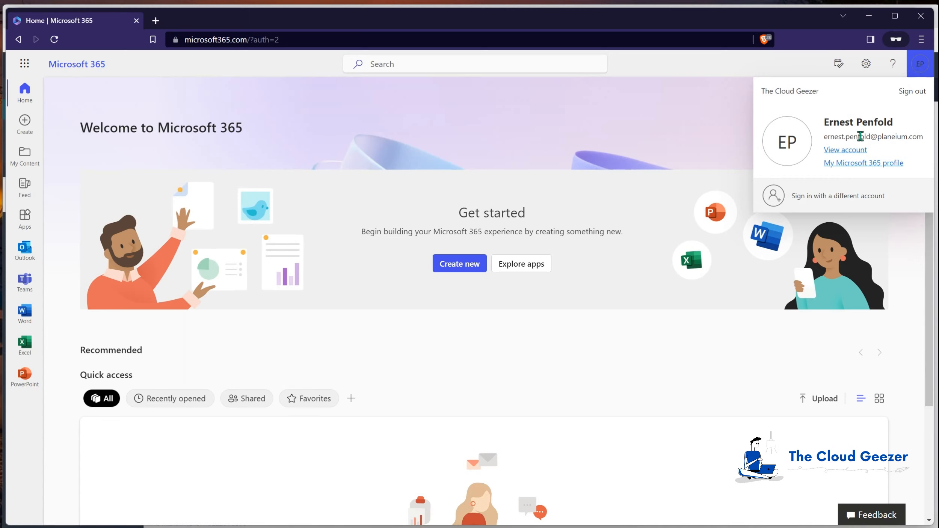
pyautogui.click(668, 72)
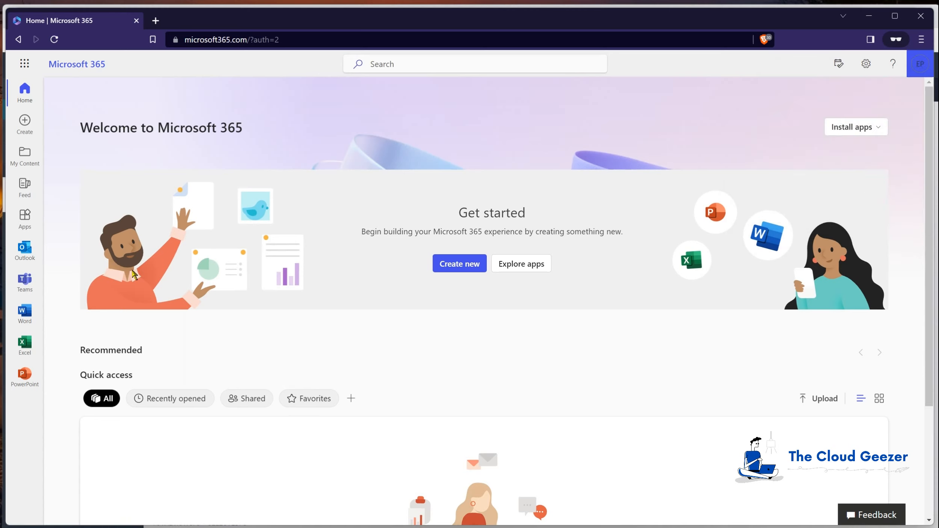
pyautogui.click(29, 251)
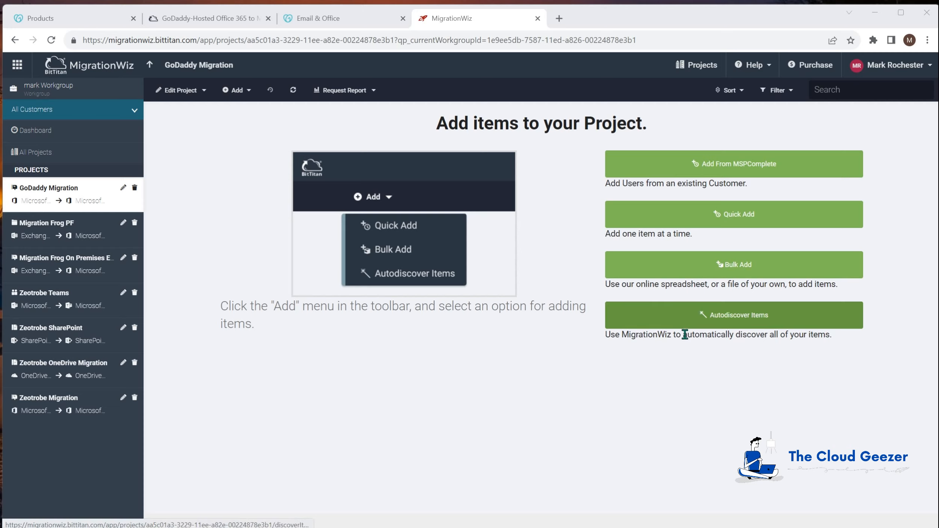
# Quick Add a mailbox pair: dangermousefilms.com source to planeium.com destination, and save it
pyautogui.click(738, 213)
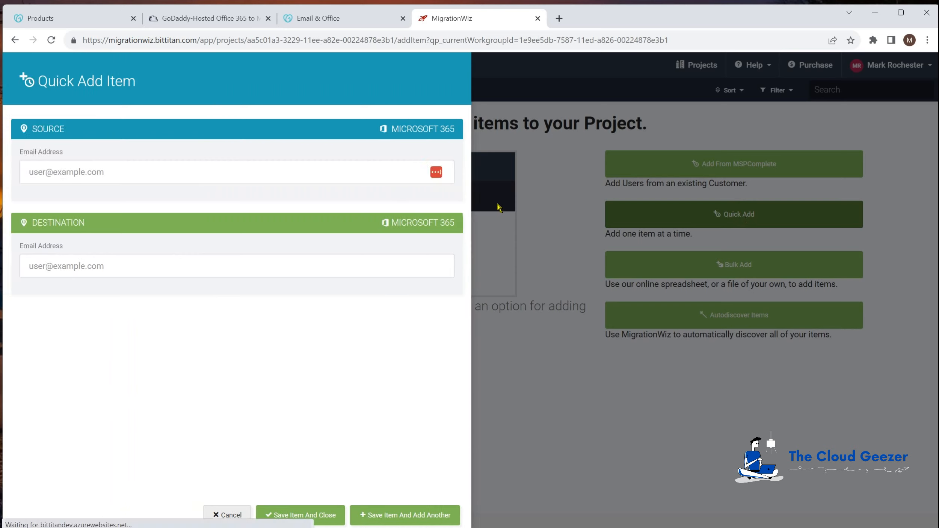
pyautogui.click(226, 169)
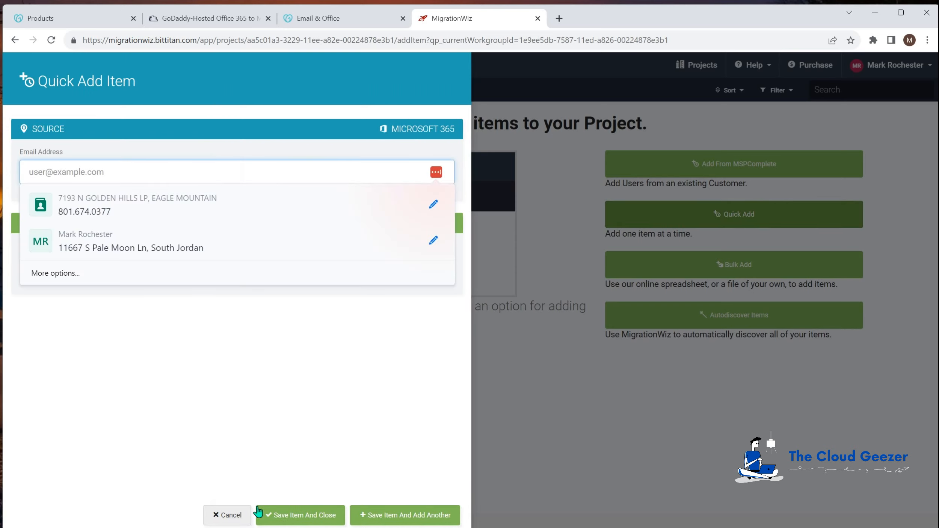
pyautogui.click(233, 514)
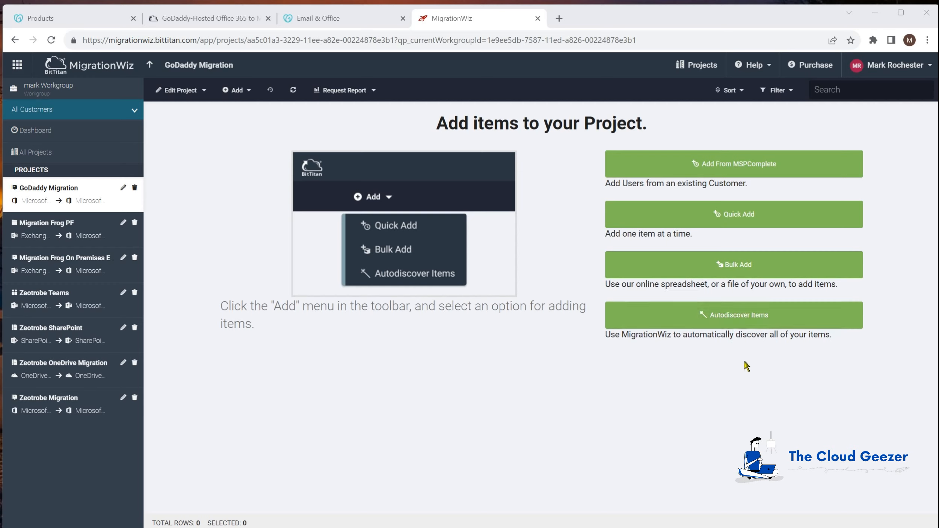
pyautogui.click(742, 215)
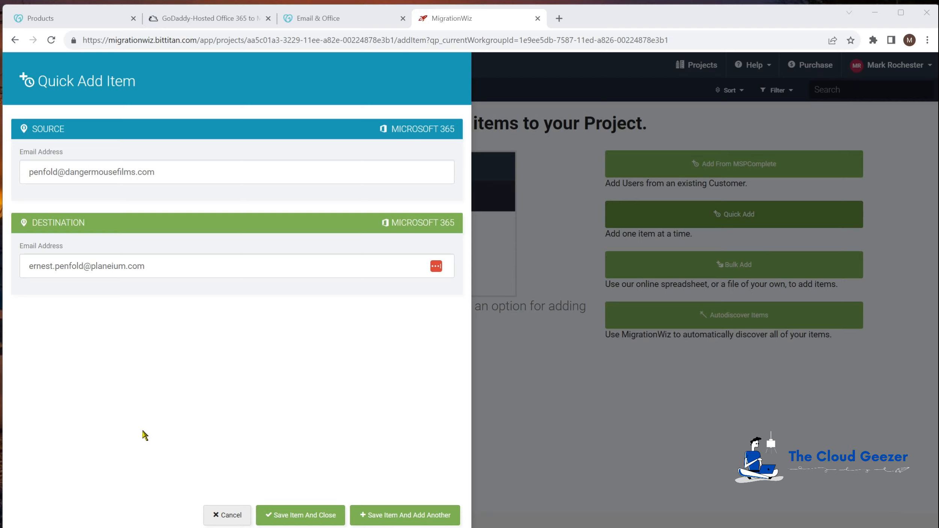
pyautogui.click(301, 521)
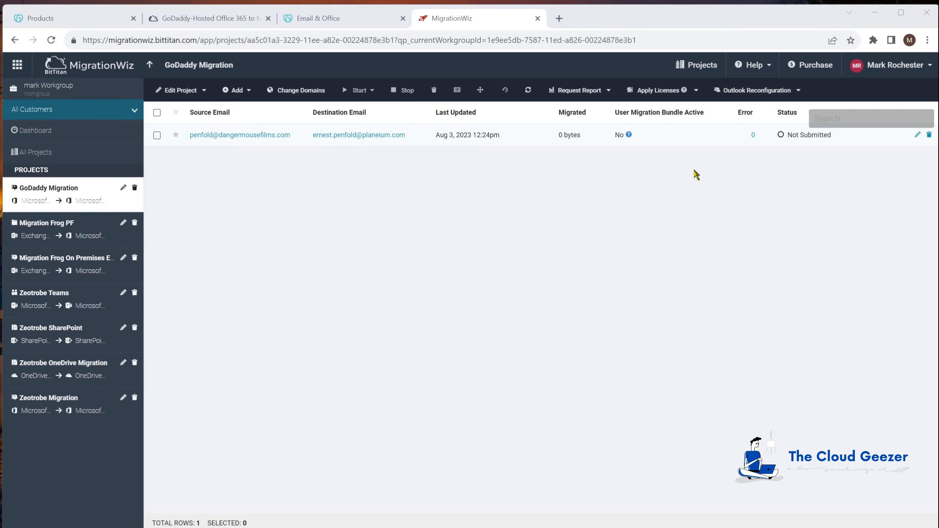
# Apply one User Migration Bundle licence to the mailbox item and refresh the list
pyautogui.click(157, 136)
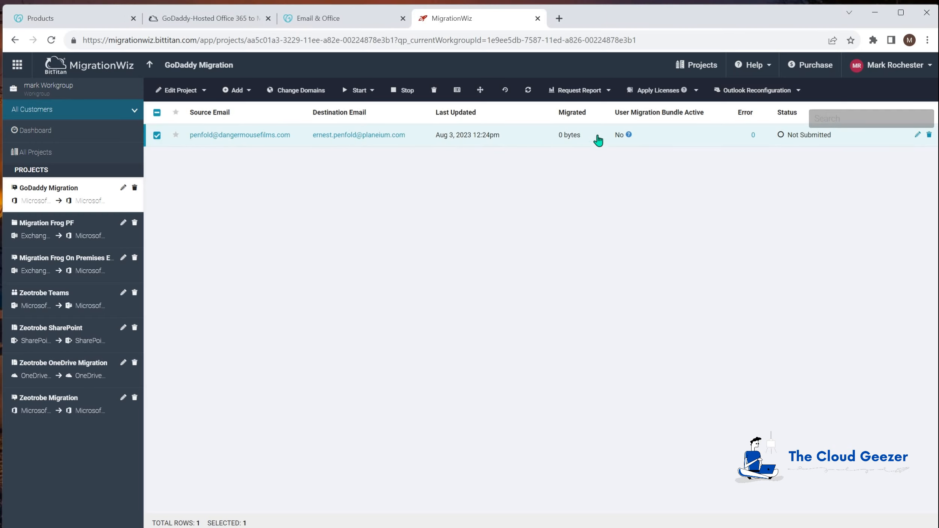
pyautogui.click(696, 91)
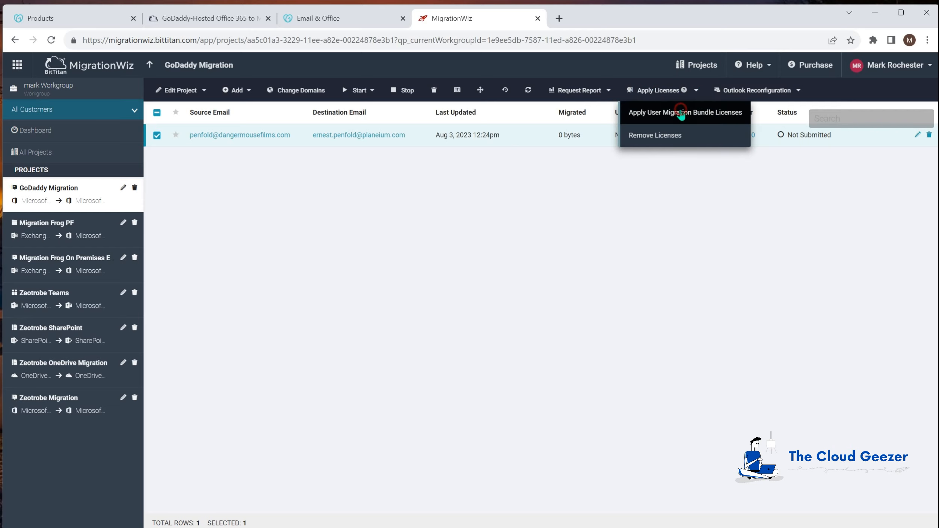
pyautogui.click(681, 114)
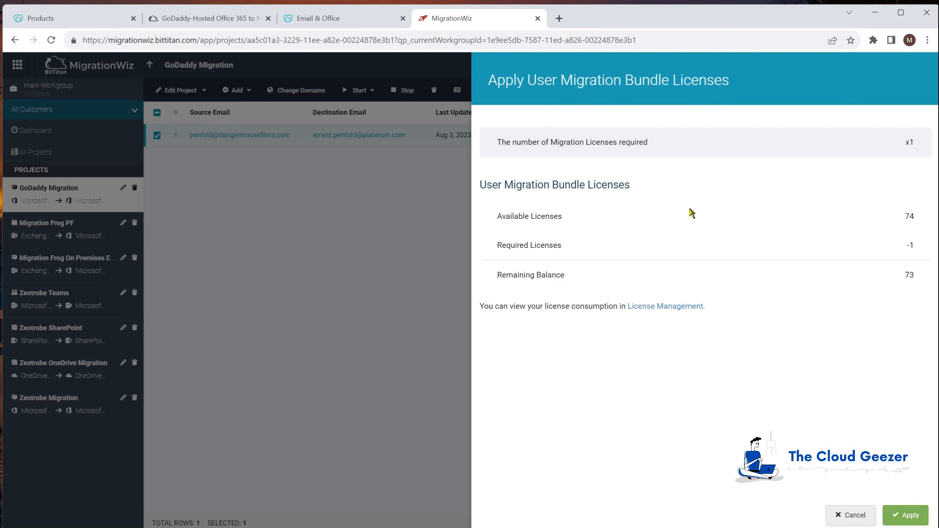
pyautogui.click(903, 513)
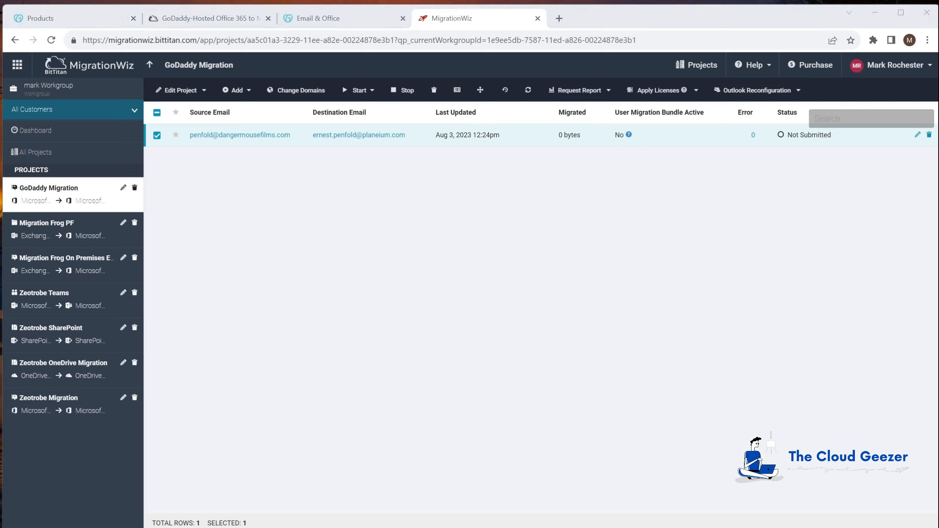
pyautogui.click(528, 91)
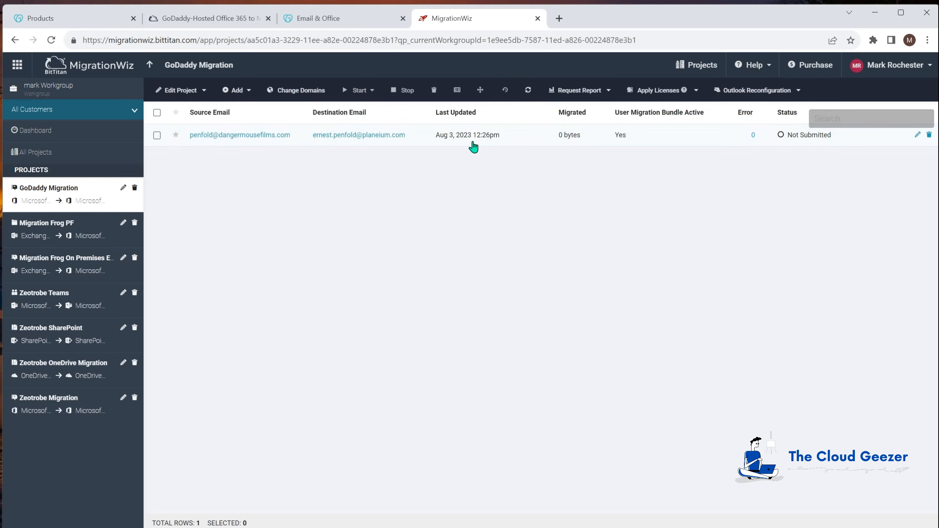
# Run Verify Credentials on the selected dangermousefilms.com mailbox item
pyautogui.click(157, 135)
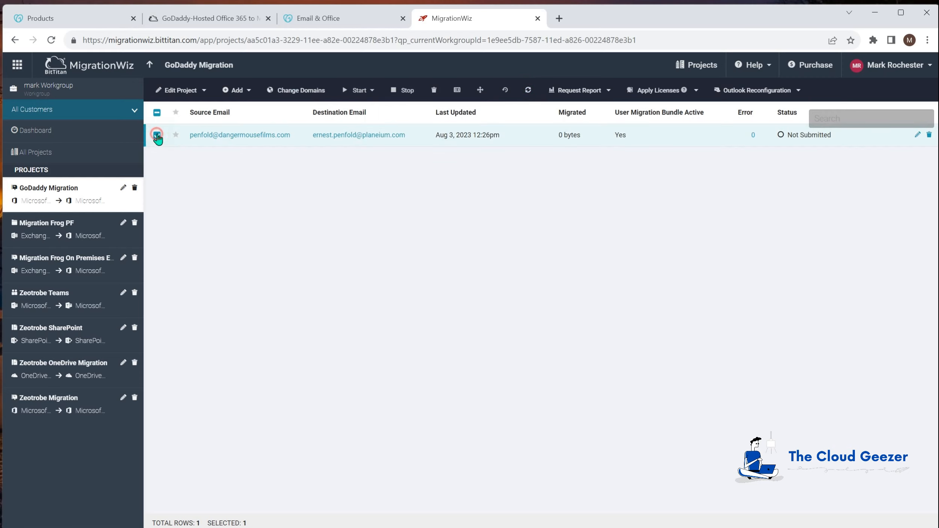
pyautogui.click(371, 91)
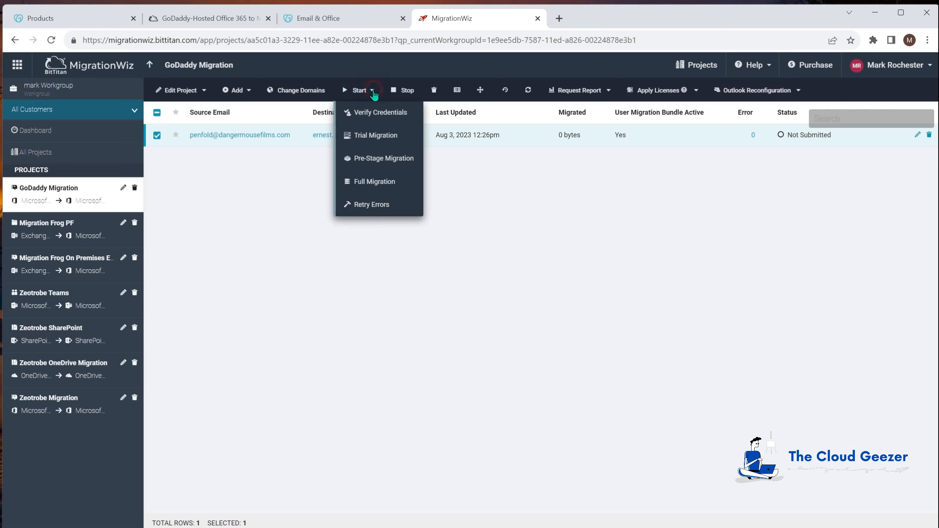
pyautogui.click(389, 115)
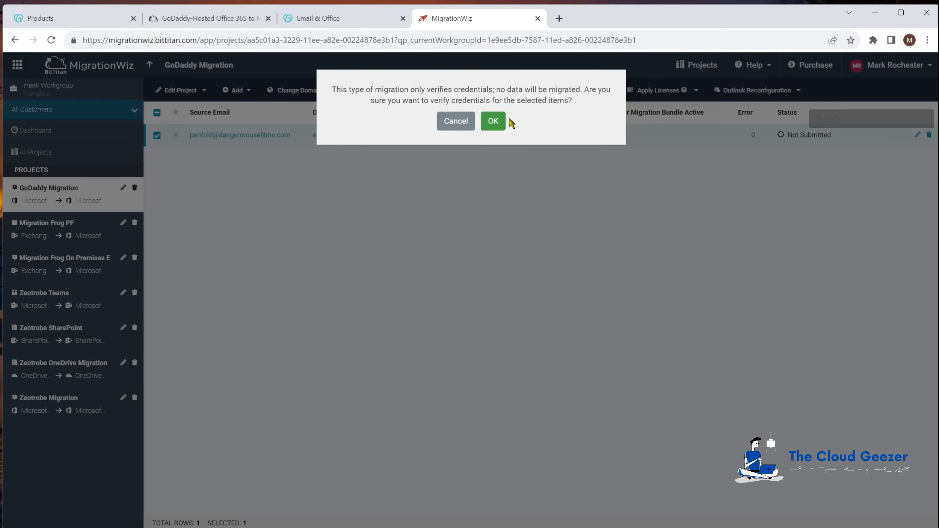
pyautogui.click(495, 121)
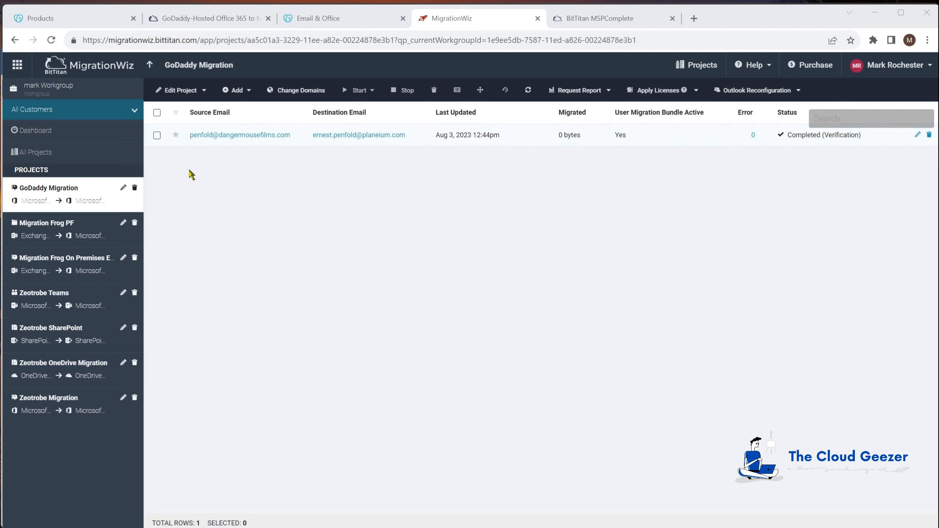
pyautogui.click(157, 136)
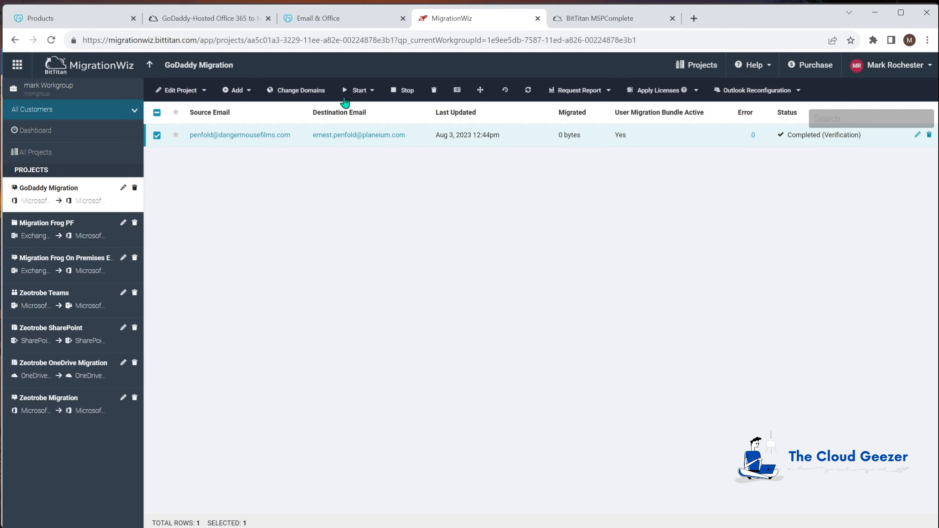
pyautogui.click(365, 90)
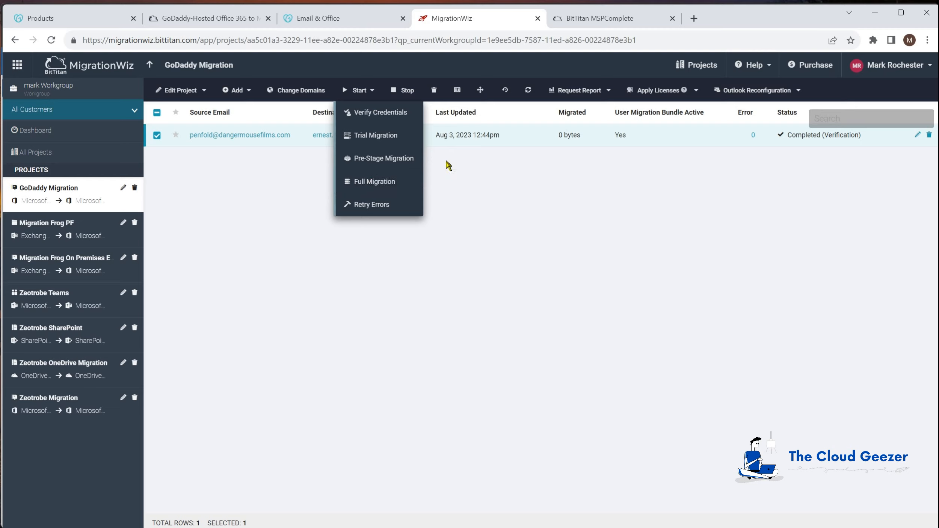
pyautogui.click(402, 159)
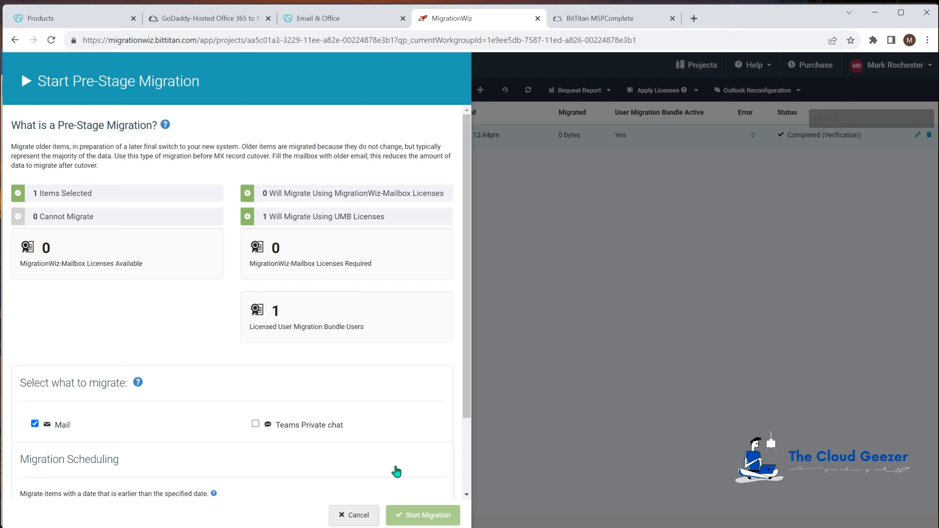
pyautogui.click(367, 516)
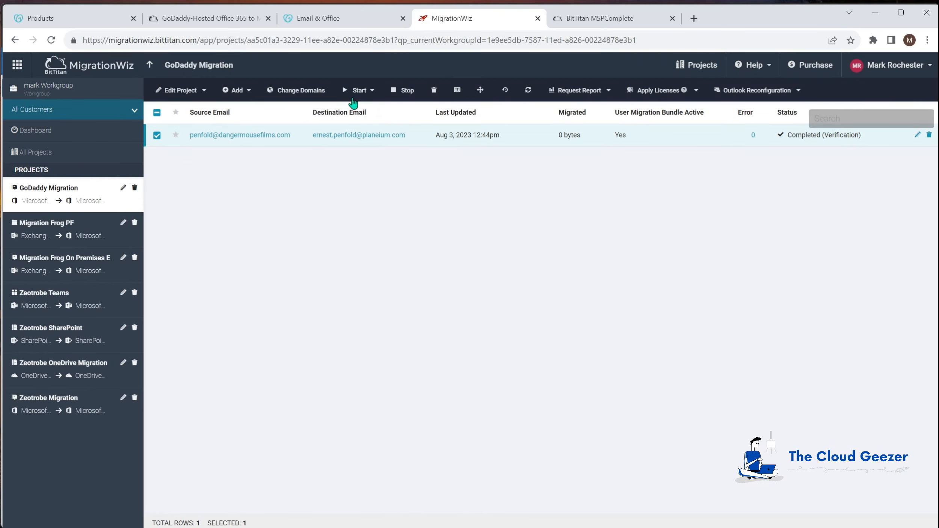
# Start a Full Migration of the mailbox, leaving all item types checked
pyautogui.click(370, 96)
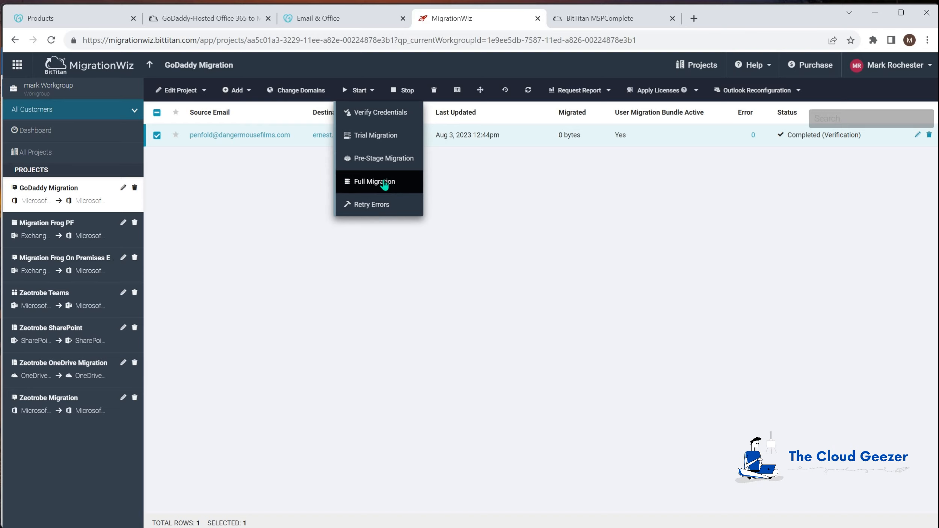
pyautogui.click(383, 183)
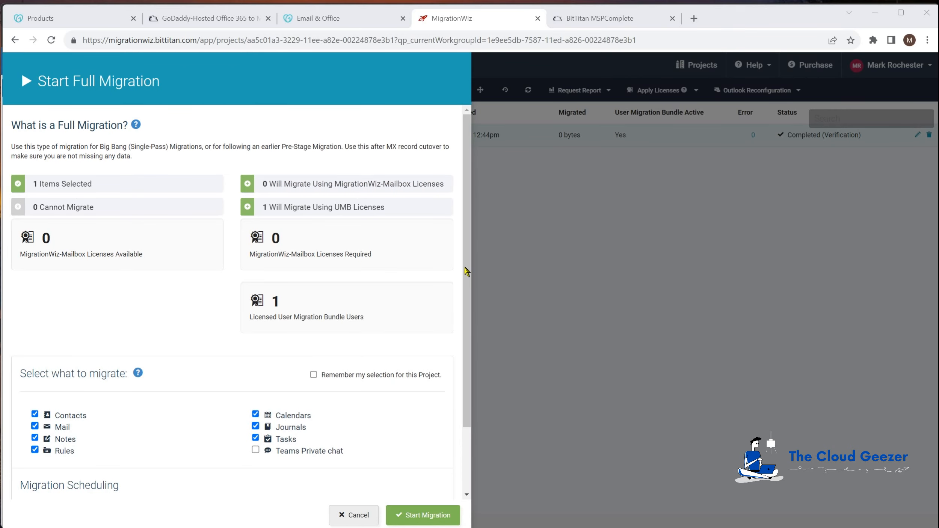
pyautogui.scroll(-2, 144, 295)
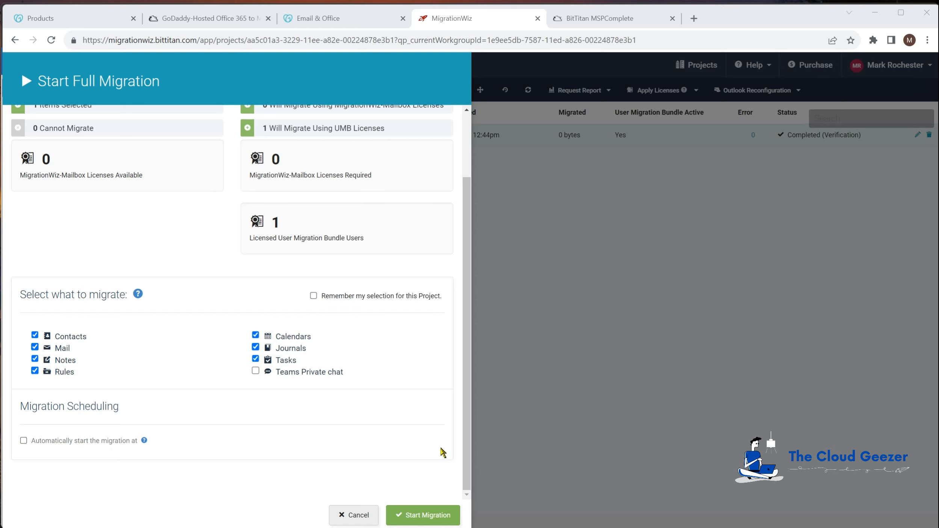
pyautogui.click(424, 517)
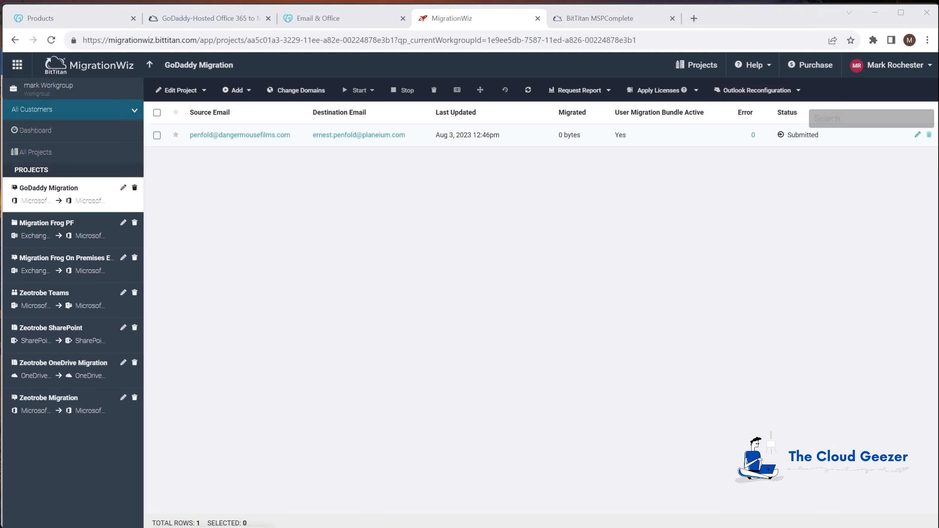
# Bring the destination user's Outlook on the web inbox back to the front
pyautogui.hotkey('alt', 'Tab')
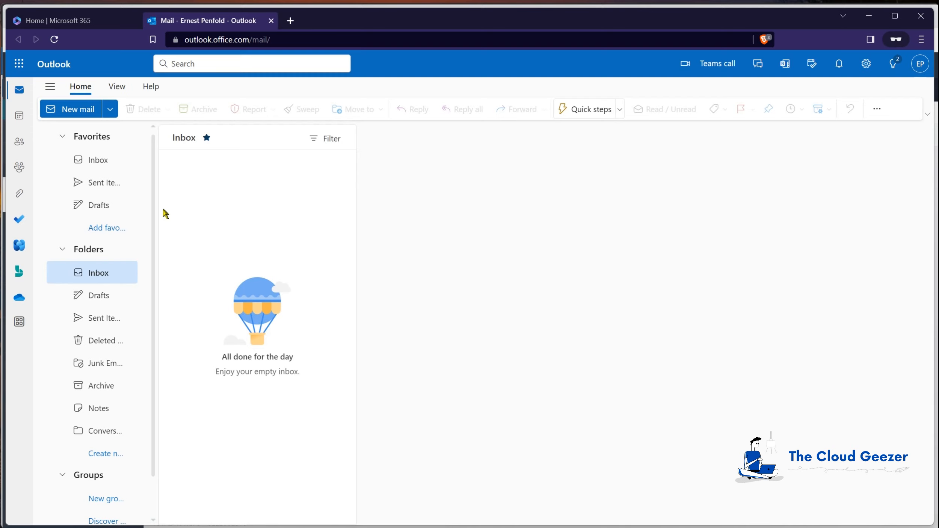
# Widen Outlook's folder pane and expand the Inbox to show Test Folder 1 and 2
pyautogui.moveTo(157, 208); pyautogui.dragTo(193, 207)
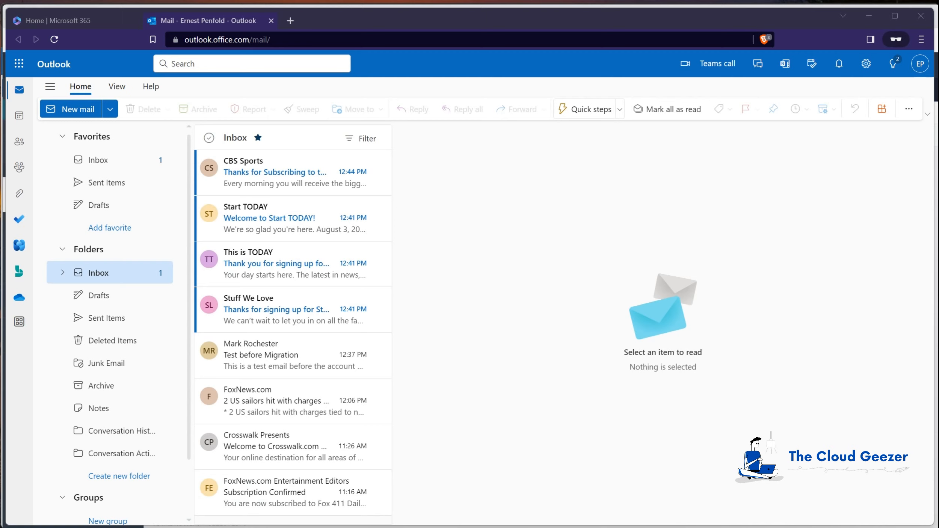
pyautogui.click(61, 273)
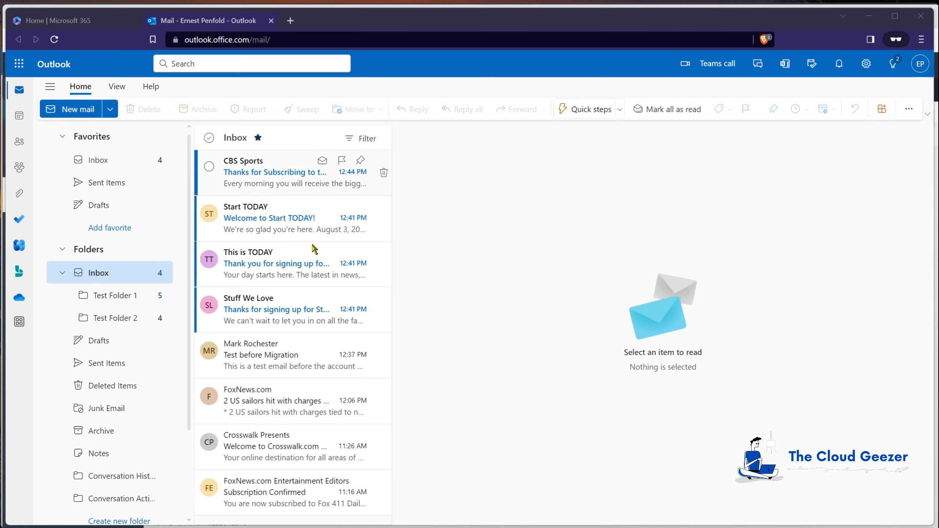
# Switch to the Outlook calendar to check the migrated August 7 meeting
pyautogui.click(19, 116)
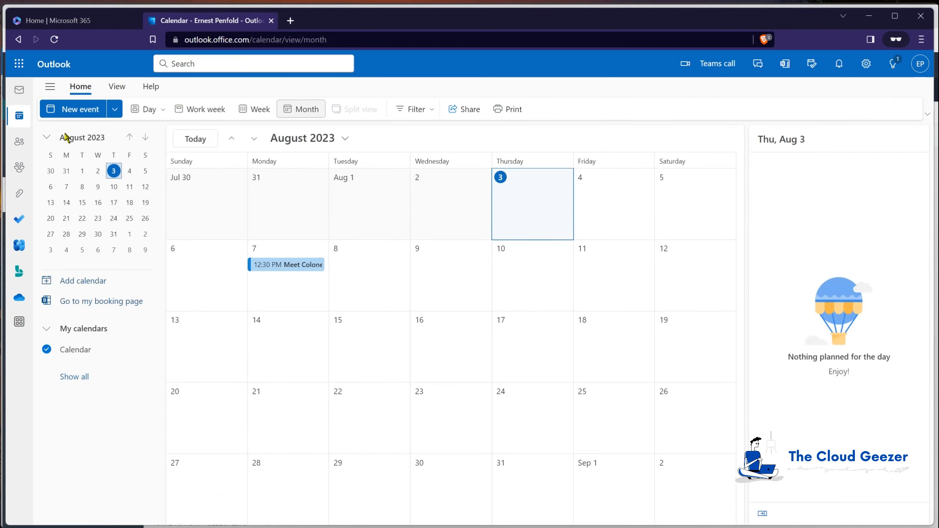
pyautogui.click(290, 267)
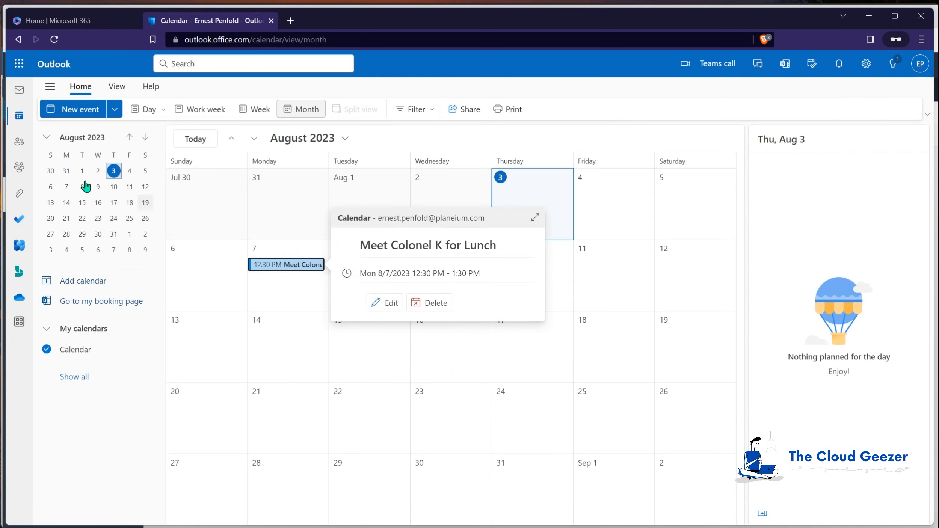
pyautogui.click(19, 143)
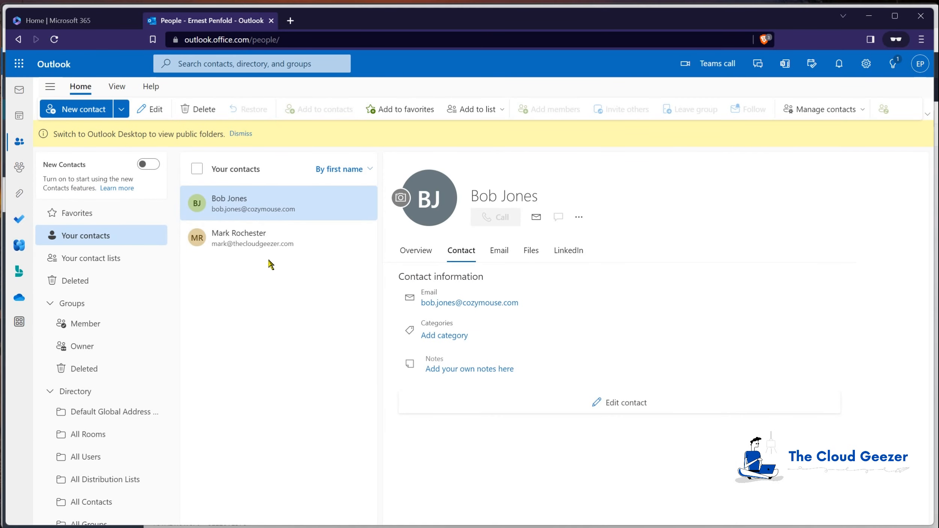
pyautogui.click(19, 89)
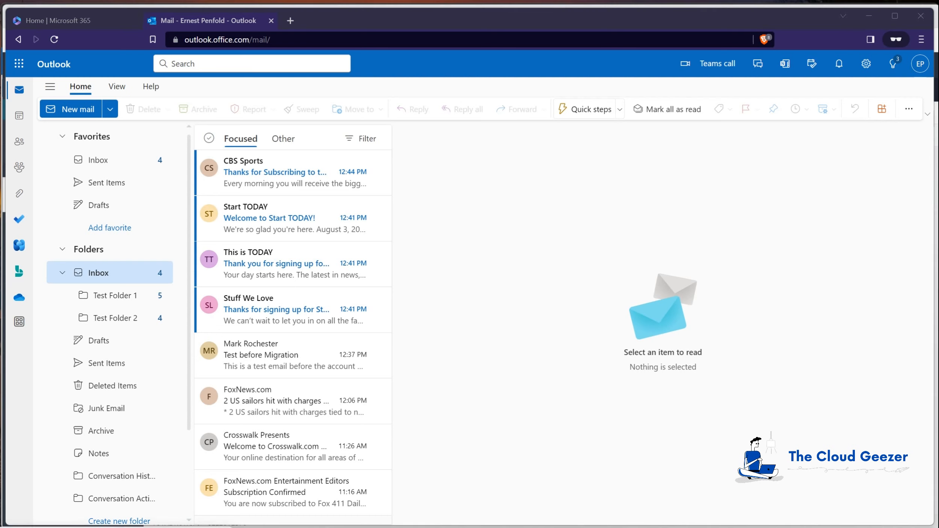
# Switch from Outlook back to the other browser window
pyautogui.hotkey('alt', 'Tab')
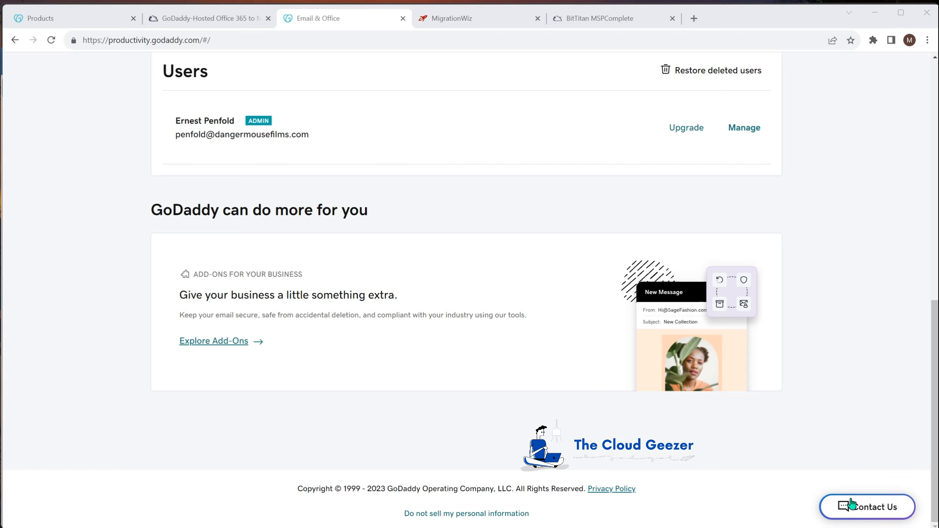
# Open the GoDaddy support chat and choose Technical Support, Email, then Something Else
pyautogui.click(865, 505)
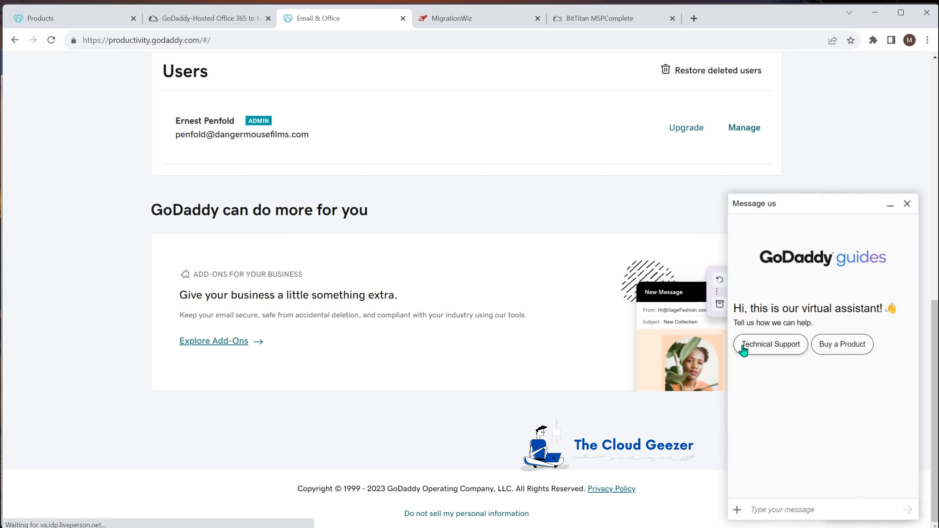
pyautogui.click(763, 348)
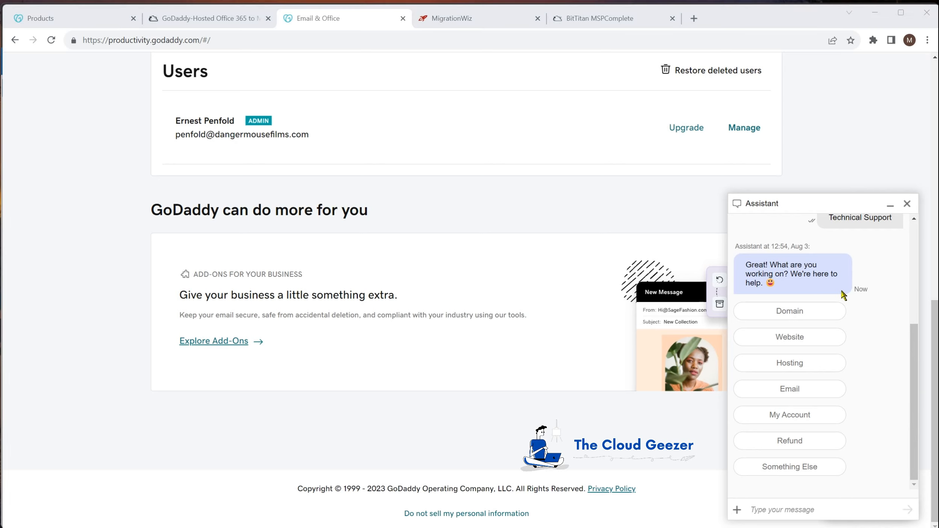
pyautogui.click(814, 389)
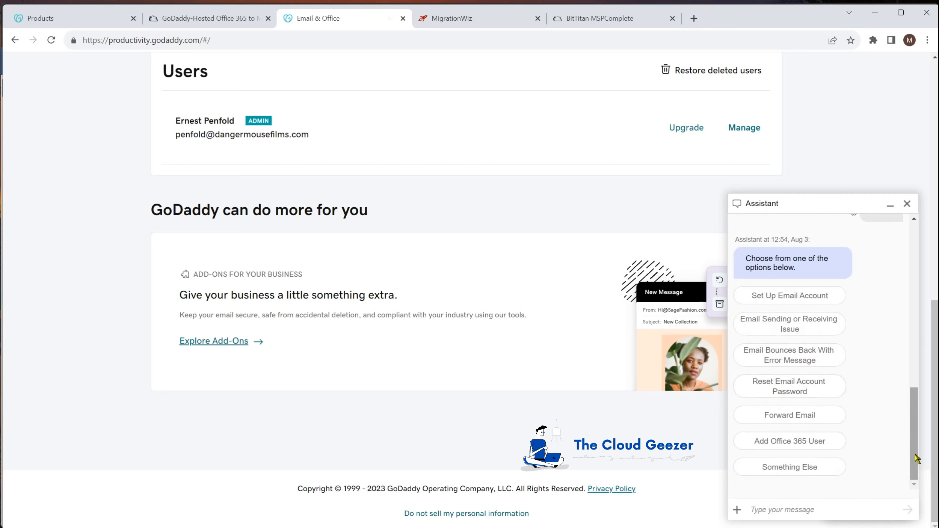
pyautogui.click(798, 471)
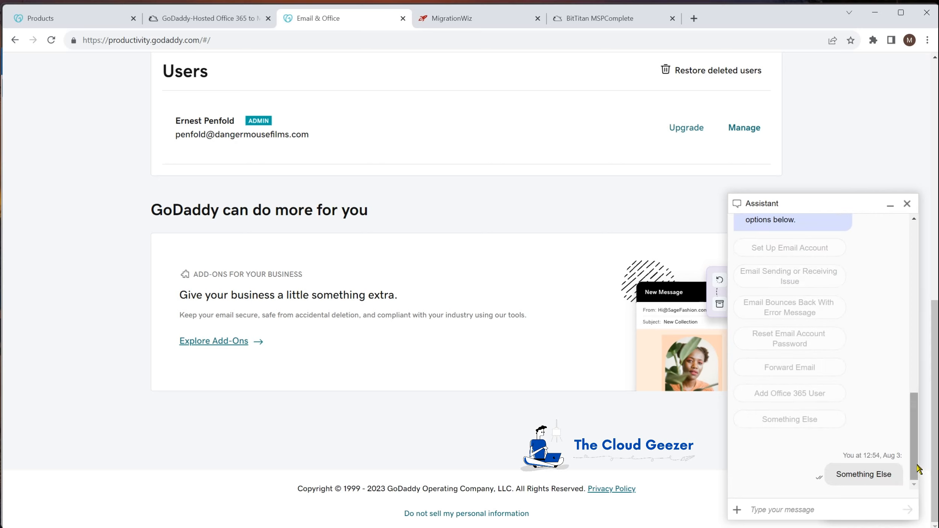
# Send 'Cancel M365 email account' to the assistant and reply 'no' to its follow-up
pyautogui.click(891, 510)
pyautogui.write('Cancel')
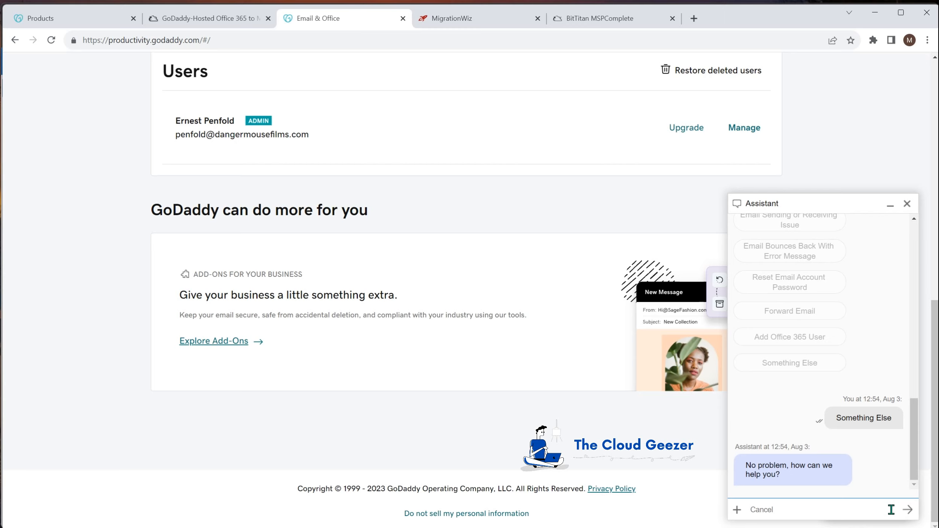
pyautogui.write(' M365 email account')
pyautogui.press('Return')
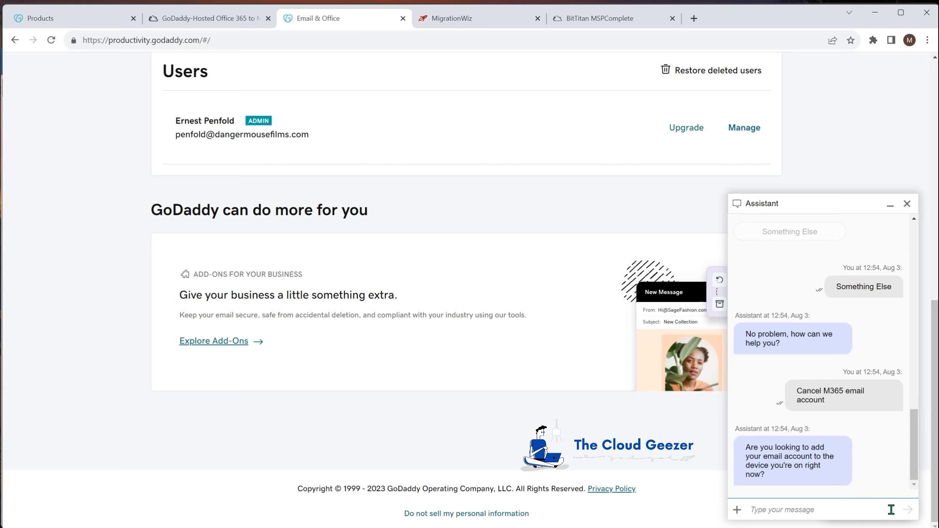
pyautogui.write('no')
pyautogui.press('Return')
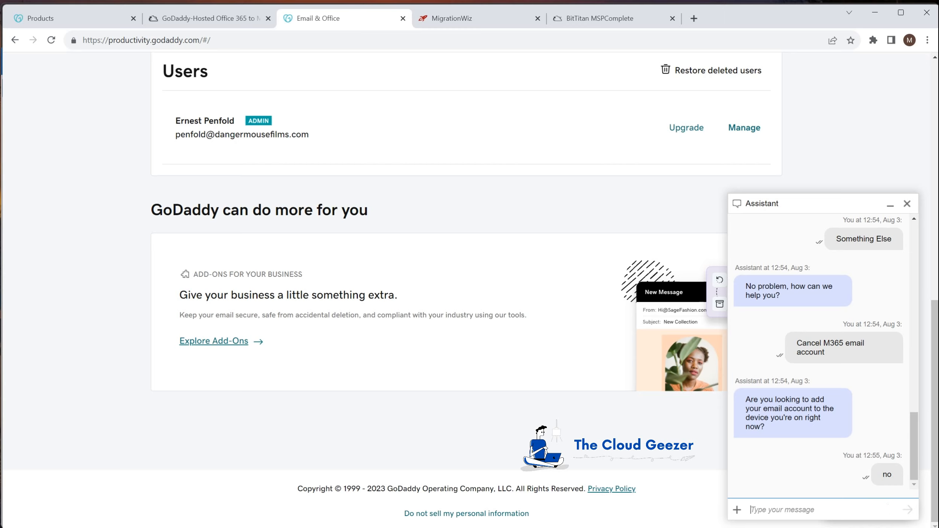
# Ask for a human 'agent' and choose tech support for the transfer
pyautogui.click(808, 507)
pyautogui.write('agent')
pyautogui.press('Return')
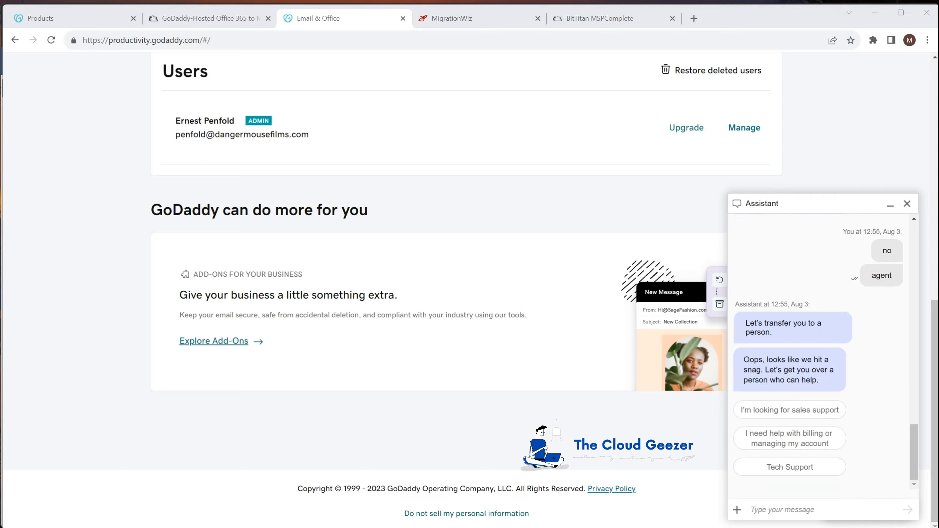
pyautogui.click(787, 469)
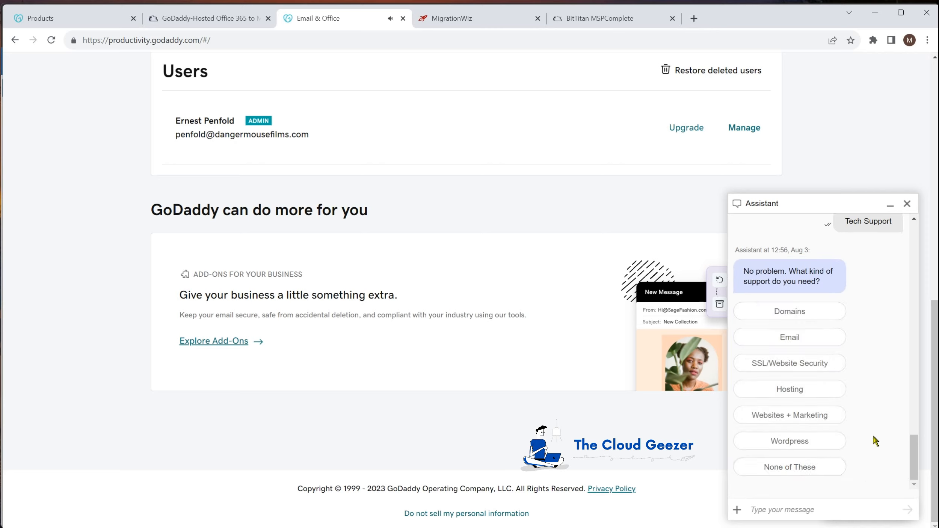
# Choose Email as the support type, then get ready to reply to the GoDaddy Guide
pyautogui.click(807, 336)
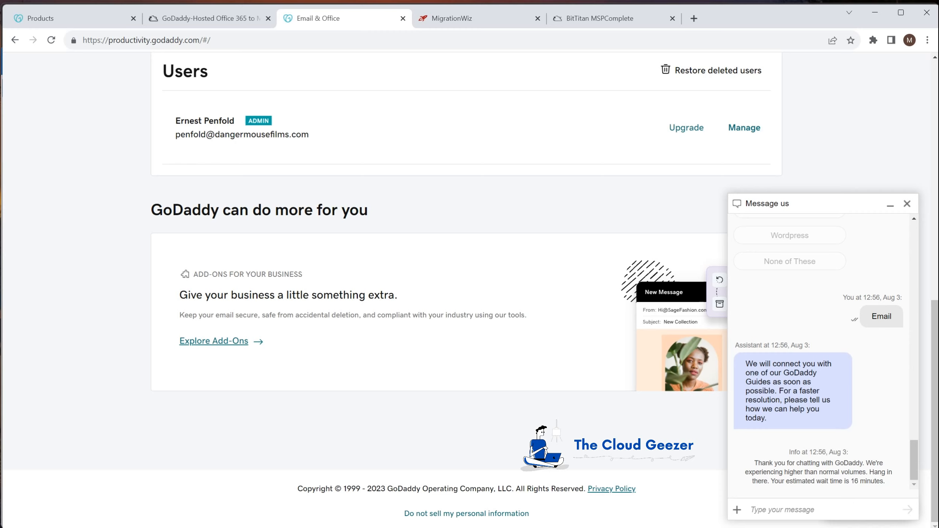
pyautogui.click(812, 508)
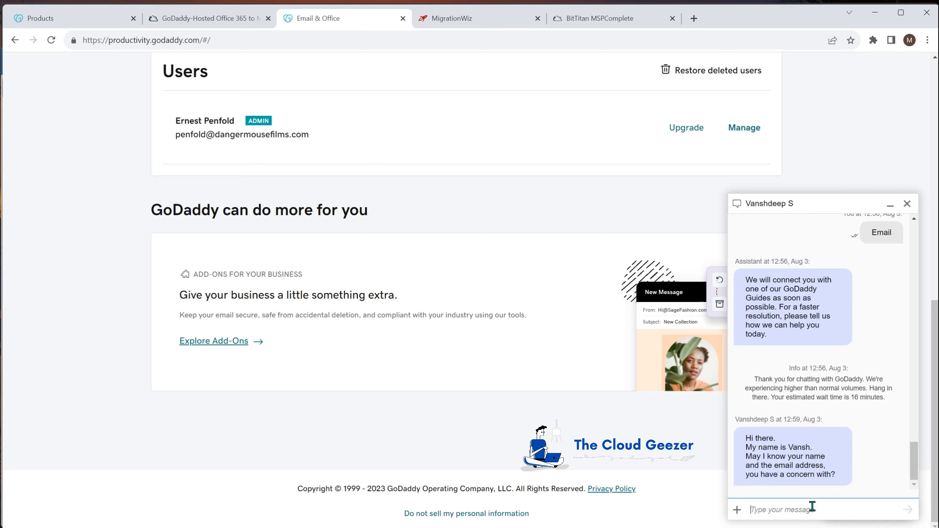
# Send the agent your full name and ask to remove email and domain, keeping the registration
pyautogui.write('Mark Roches')
pyautogui.write('er')
pyautogui.press('Return')
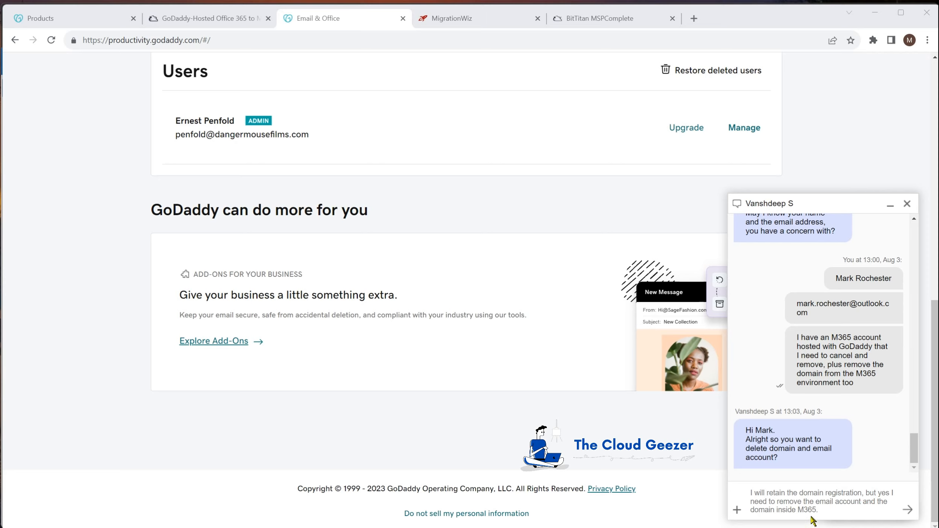
pyautogui.click(777, 510)
pyautogui.write('from')
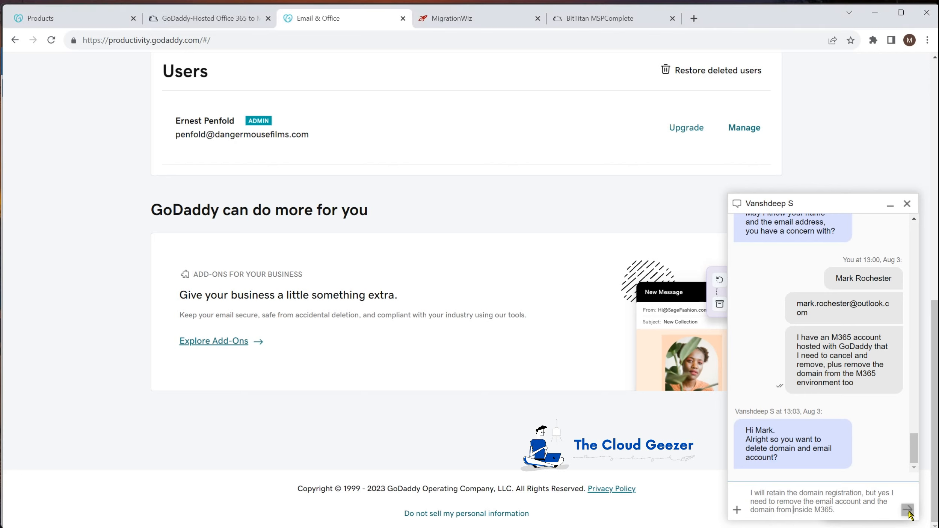
pyautogui.click(907, 511)
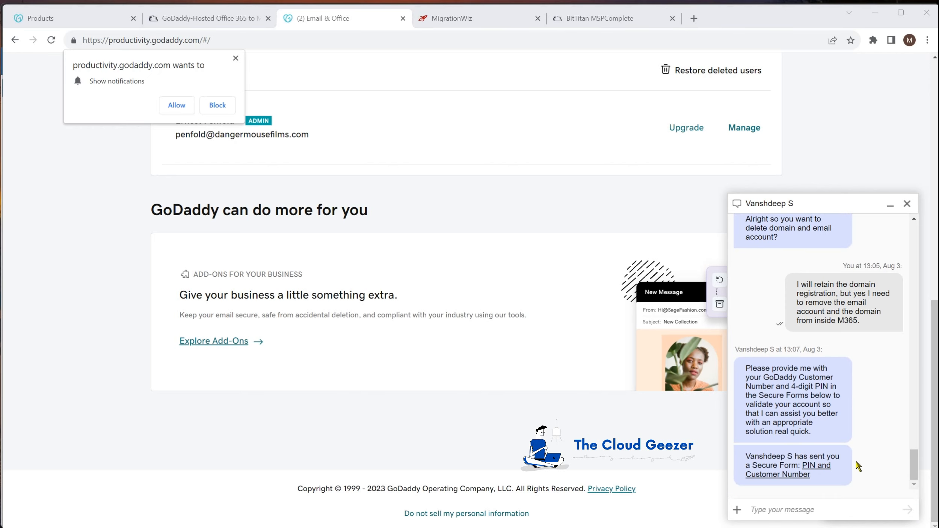
# Fill the PIN and Customer Number secure form with the 4-digit PIN and customer number, and submit
pyautogui.click(819, 466)
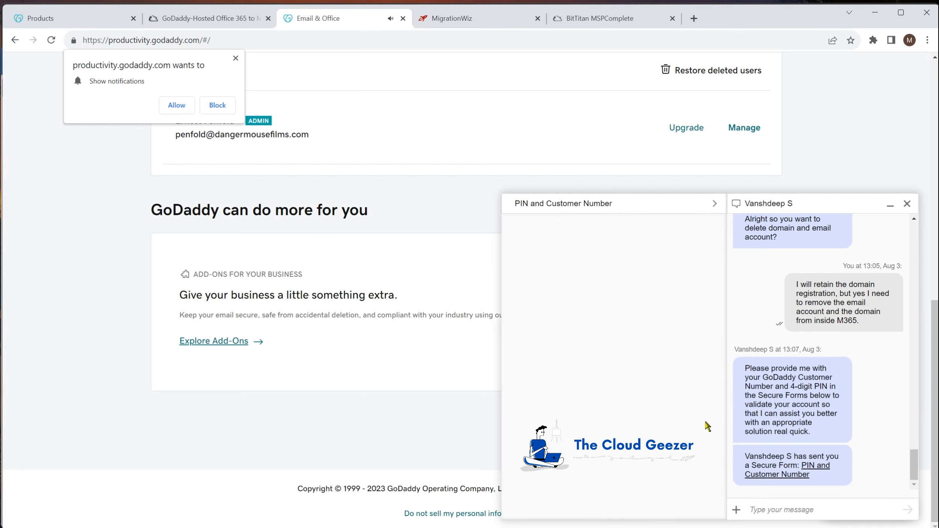
pyautogui.click(580, 303)
pyautogui.write('****')
pyautogui.press('Tab')
pyautogui.write('********')
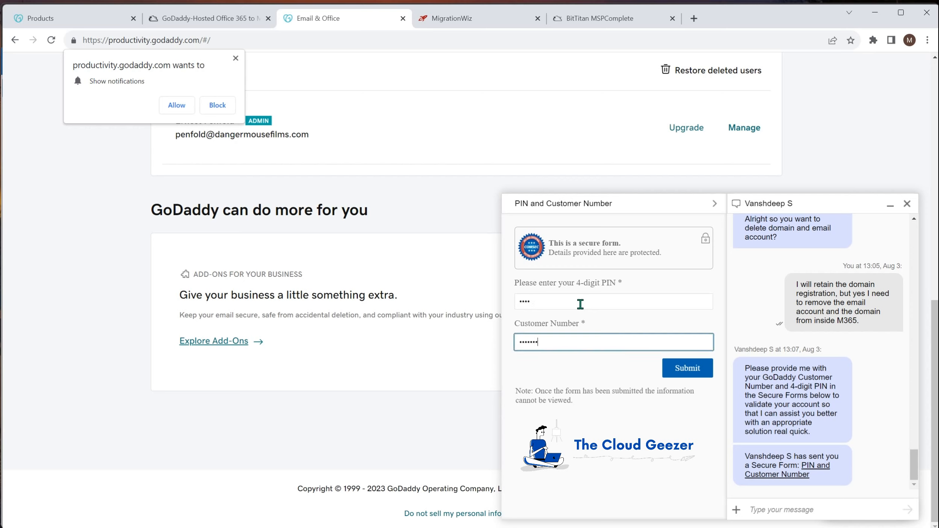
pyautogui.click(699, 370)
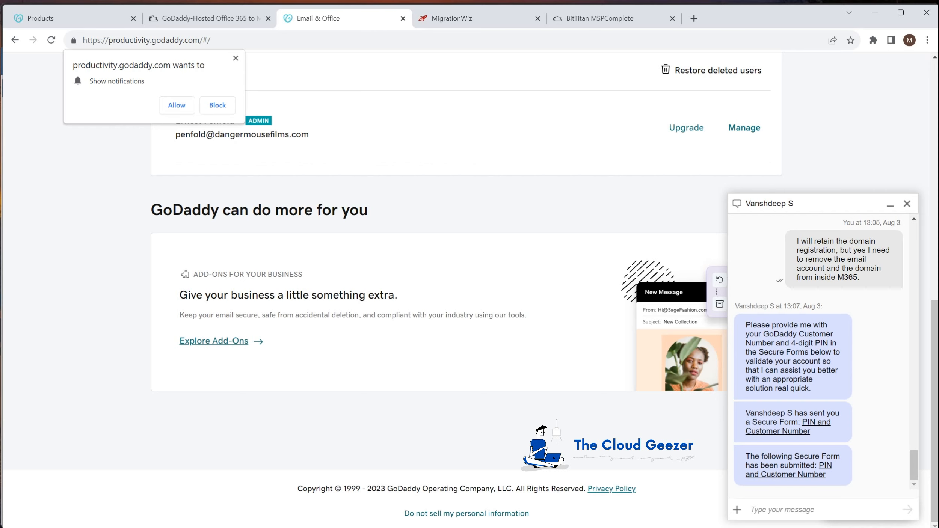
# Send the agent the two-step verification code
pyautogui.click(789, 510)
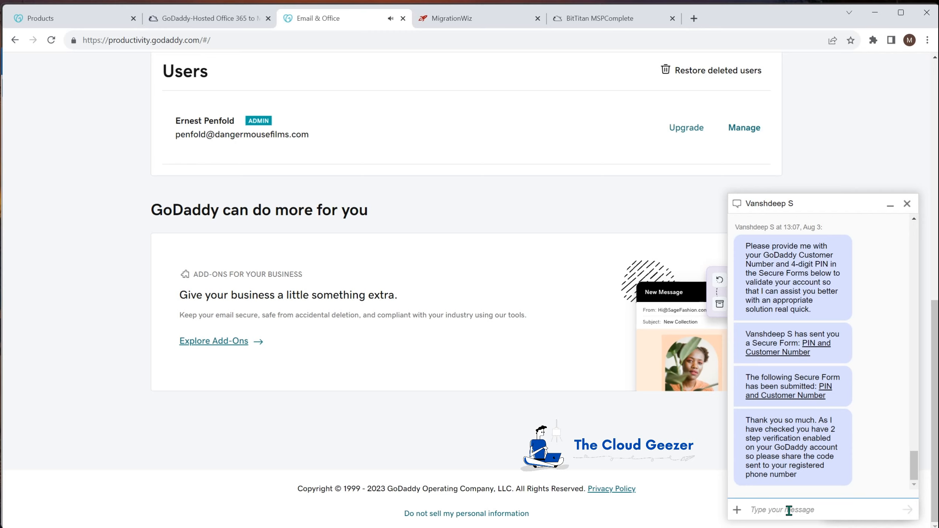
pyautogui.press('Return')
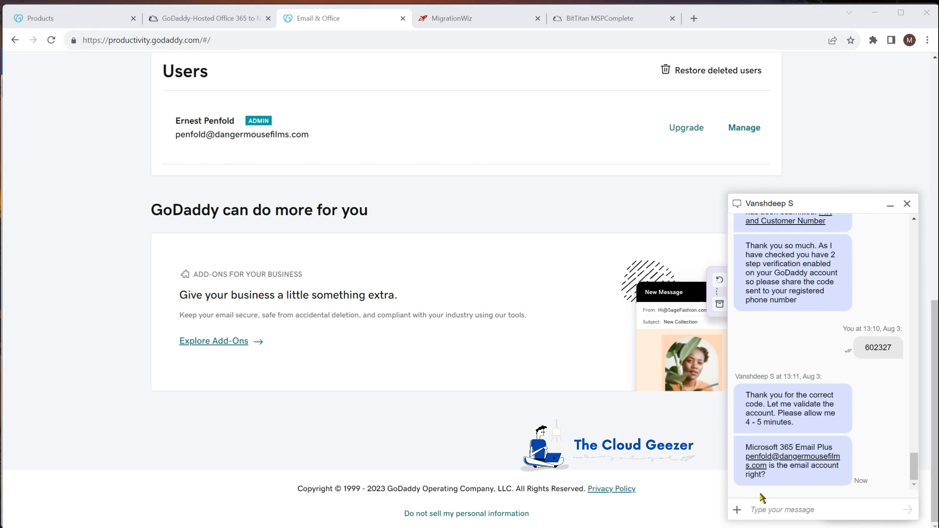
# Confirm the Microsoft 365 Email Plus account is the correct one
pyautogui.click(778, 510)
pyautogui.write('Yes, that is the q')
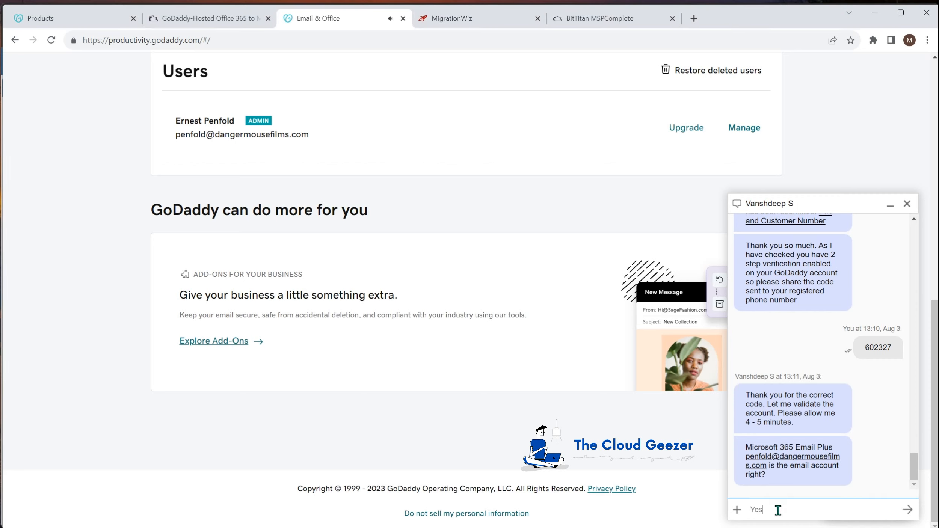
pyautogui.write('orrect one.')
pyautogui.press('Return')
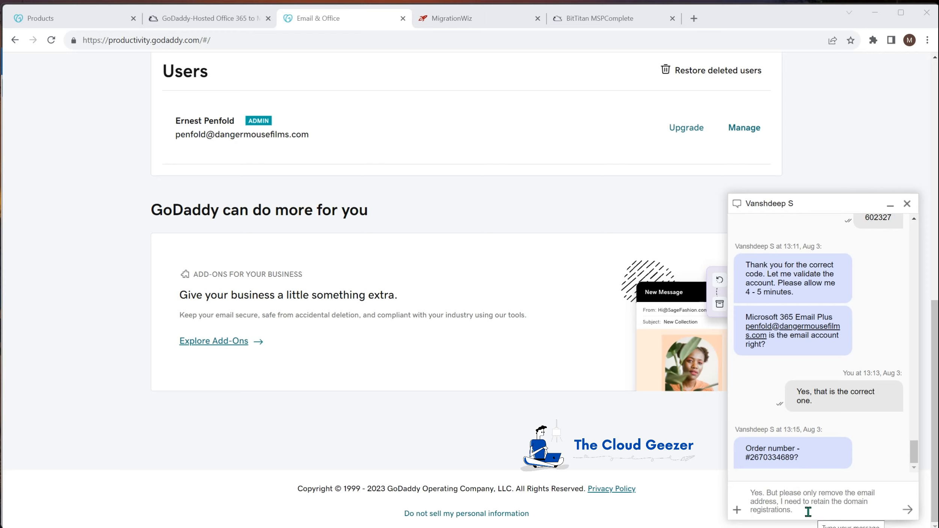
# Send the keep-domain-registration reply and ask whether dangermousefilms.com left the GoDaddy M365 tenant
pyautogui.click(909, 511)
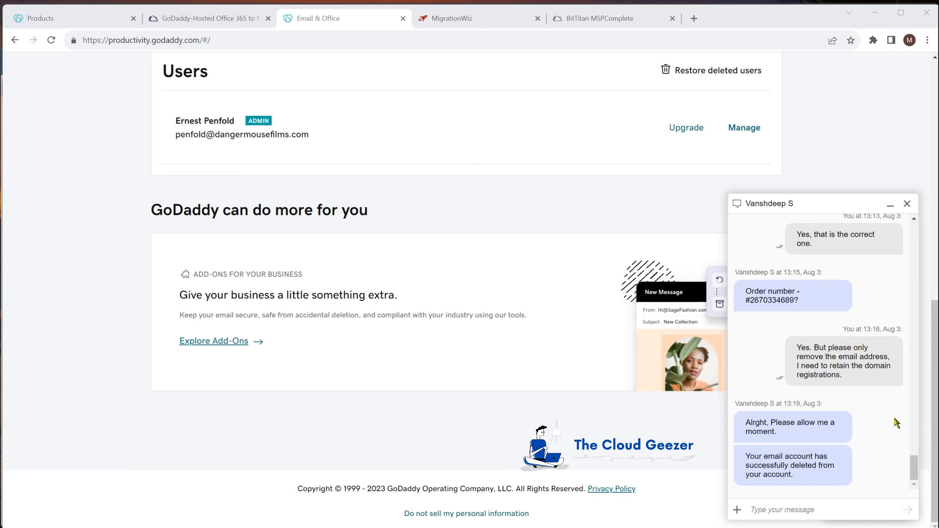
pyautogui.click(831, 512)
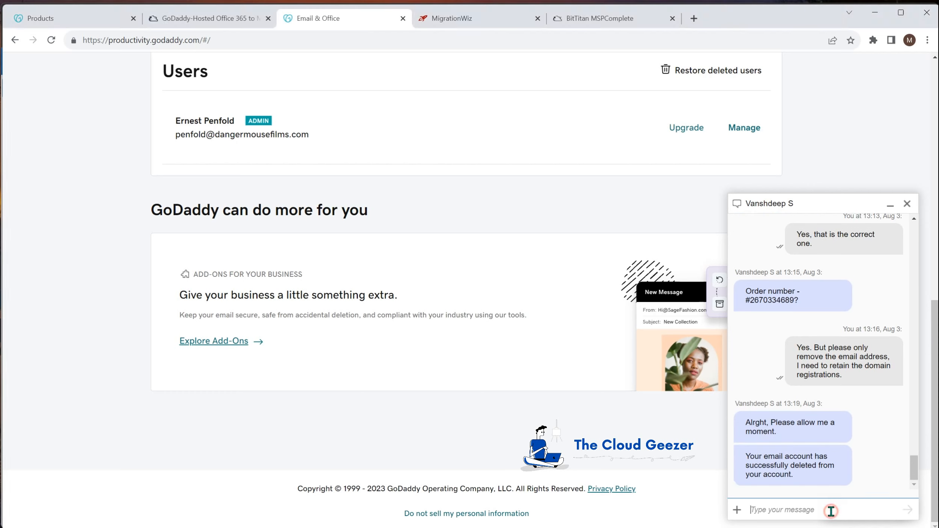
pyautogui.write('Have you removed the dangermousefil')
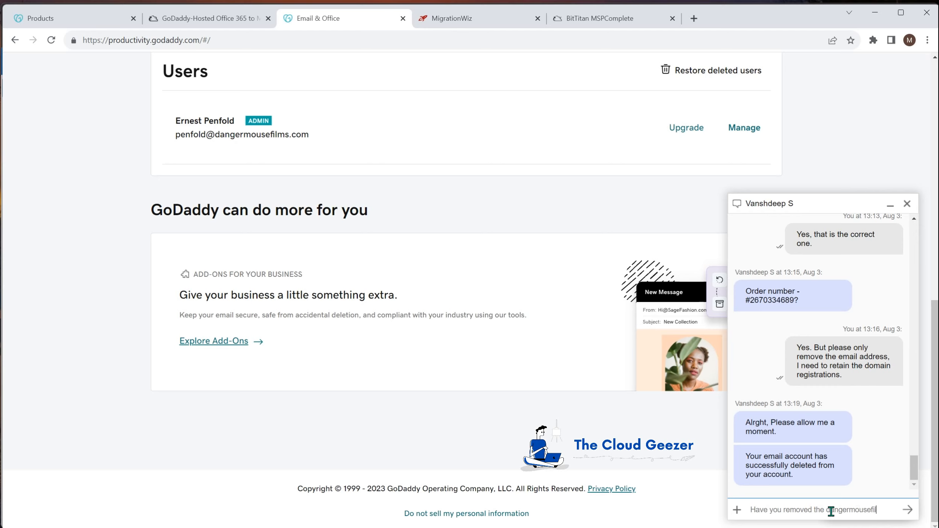
pyautogui.write('ms.com from the GoDaddy M365 tenant as well?')
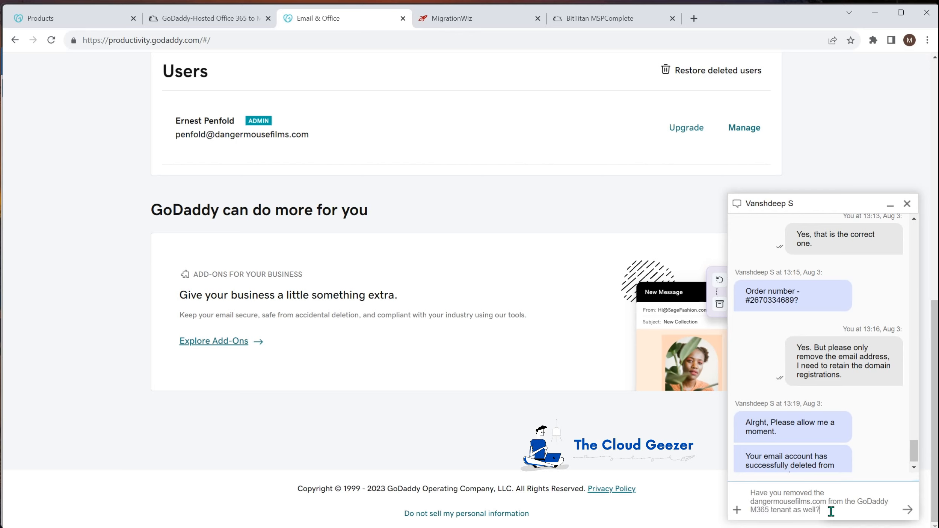
pyautogui.press('Return')
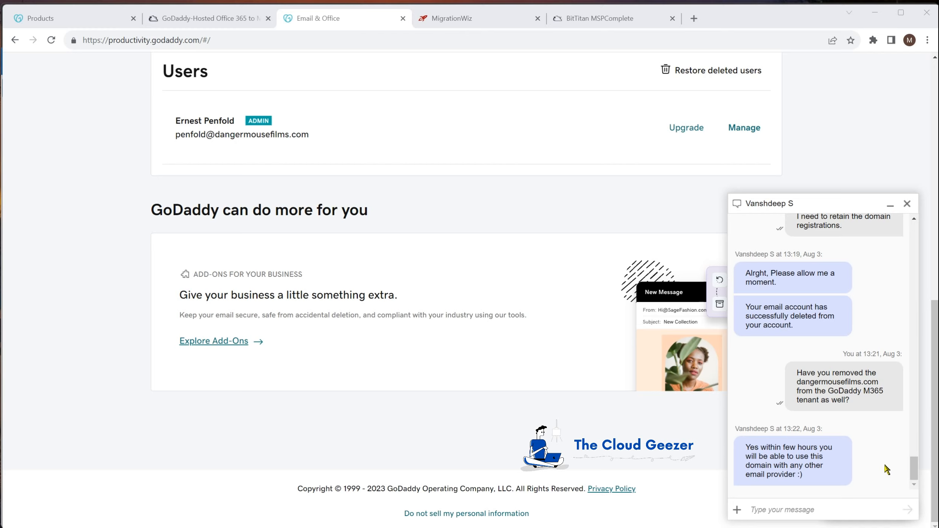
# Thank the agent with 'That is awesome, thank you very much.'
pyautogui.click(873, 507)
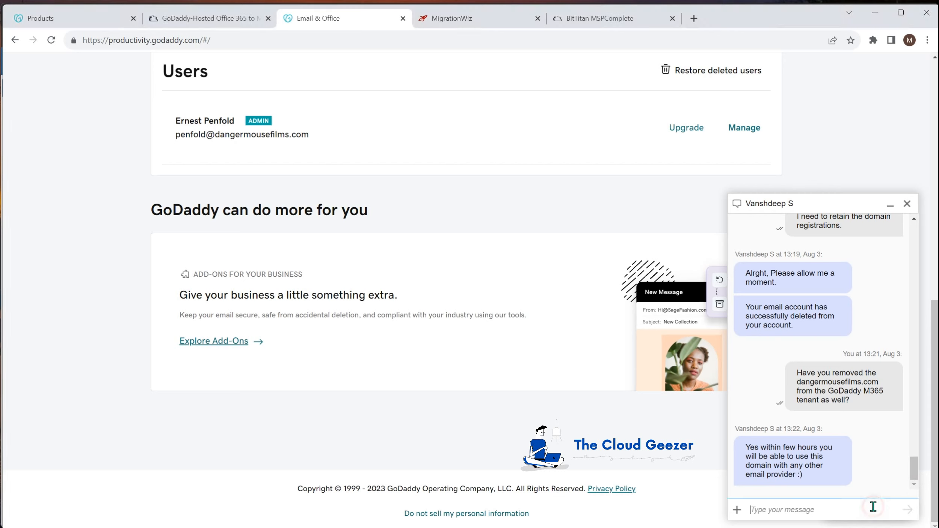
pyautogui.write('That is awesome, thank you very much')
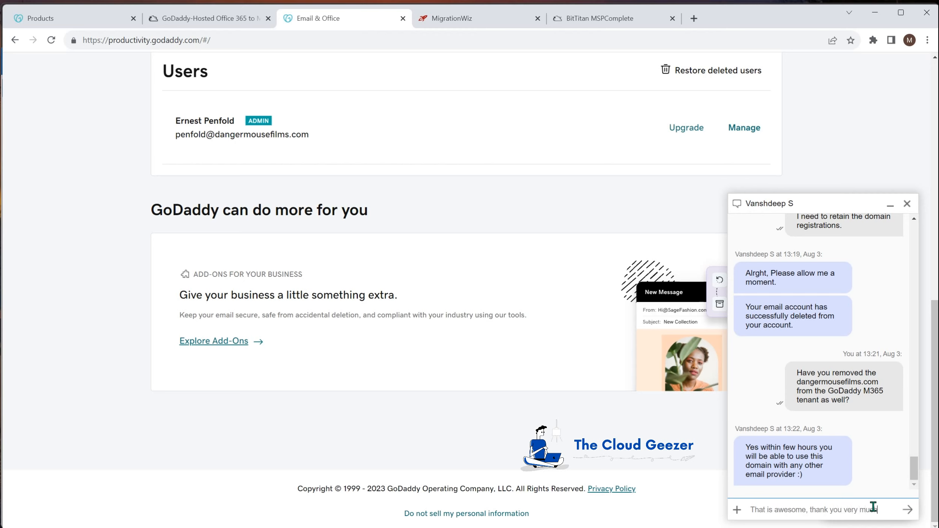
pyautogui.write('.')
pyautogui.press('Return')
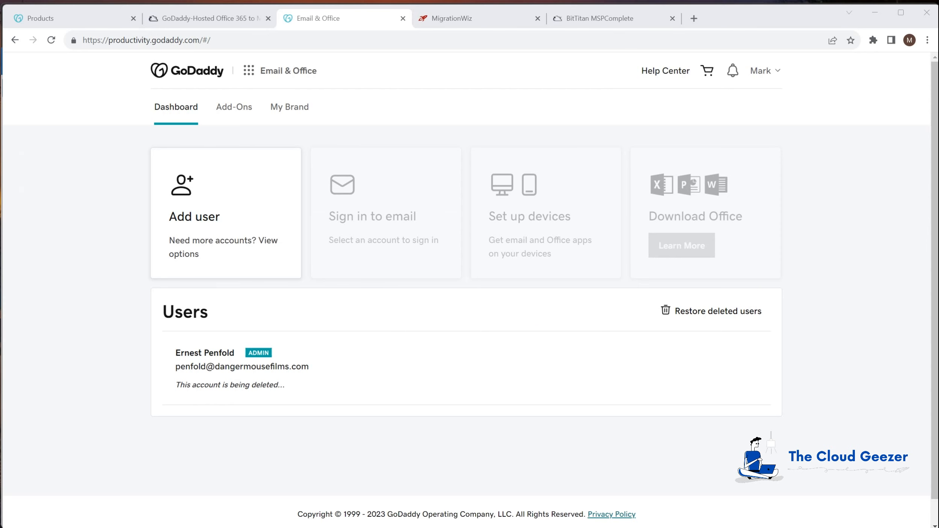
# Add dangermousefilms.com in the admin center and authorize its verification through GoDaddy Connect
pyautogui.hotkey('alt', 'Tab')
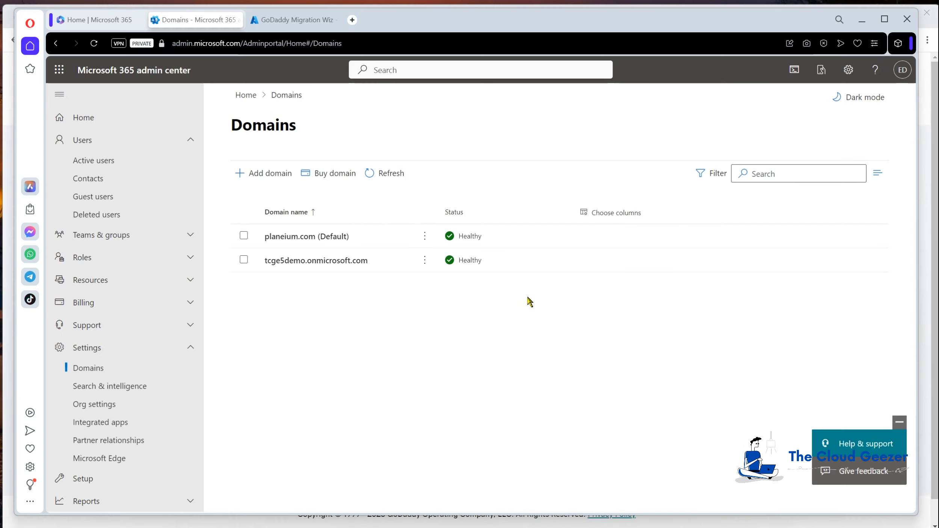
pyautogui.click(274, 174)
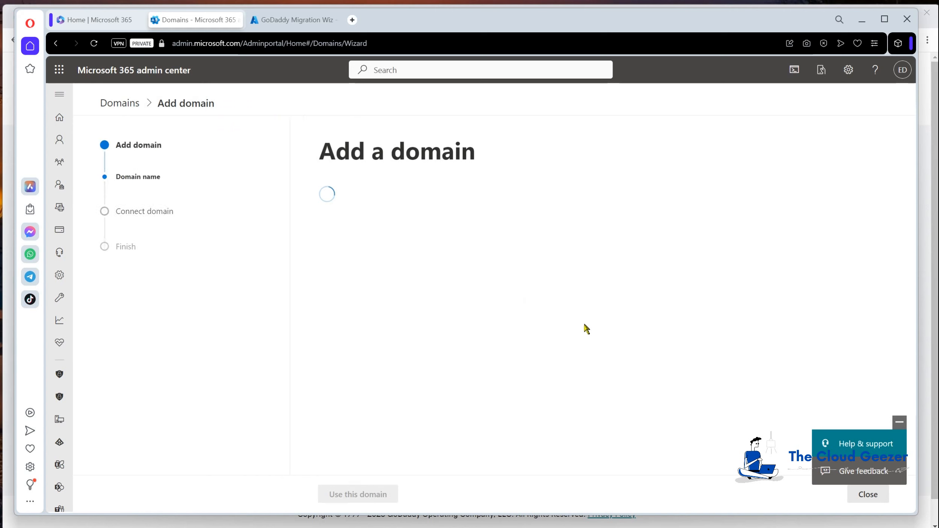
pyautogui.write('dangermousefilms.com')
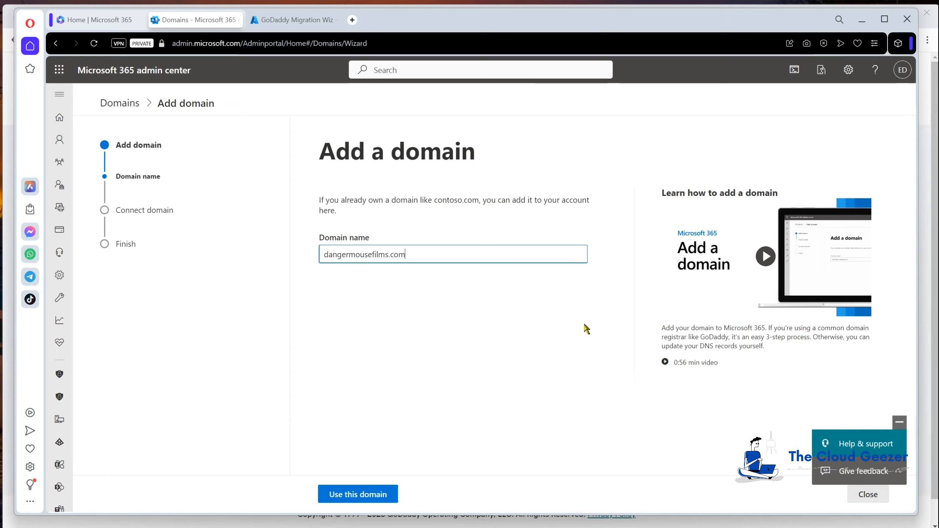
pyautogui.click(343, 497)
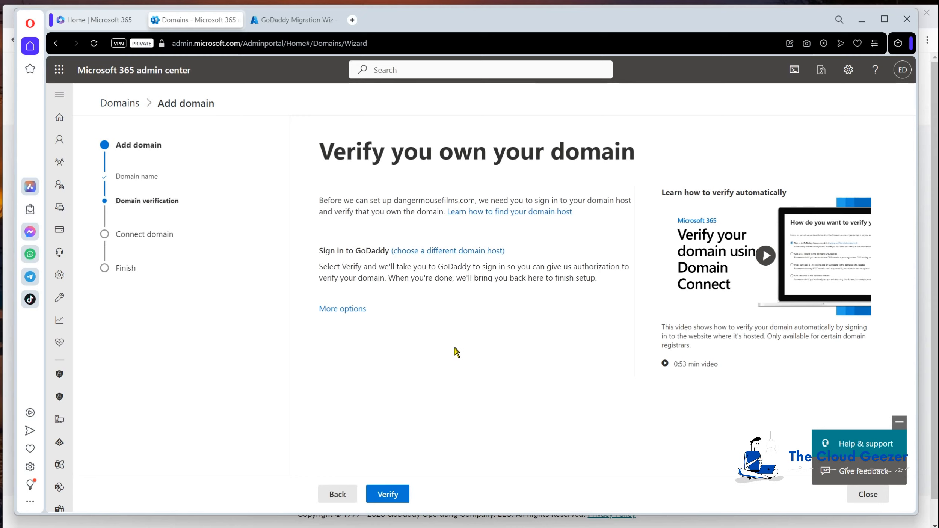
pyautogui.click(398, 495)
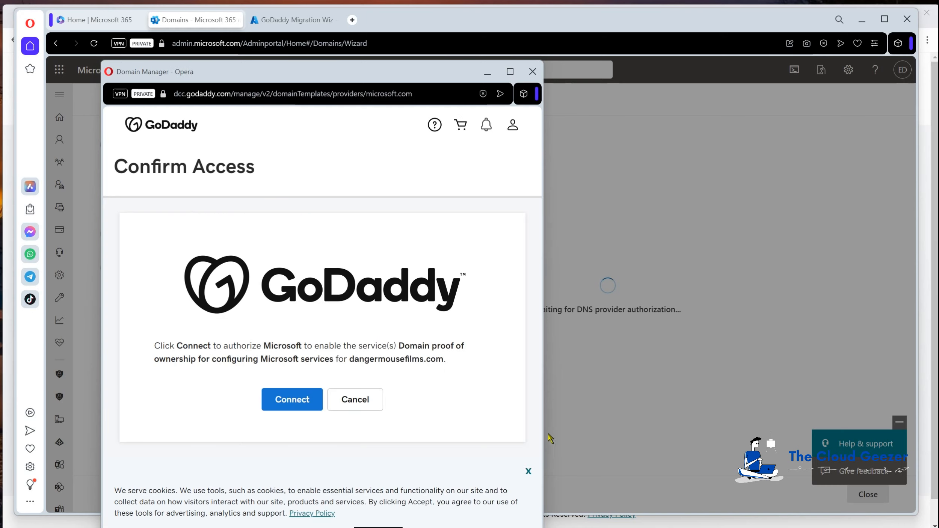
pyautogui.click(295, 402)
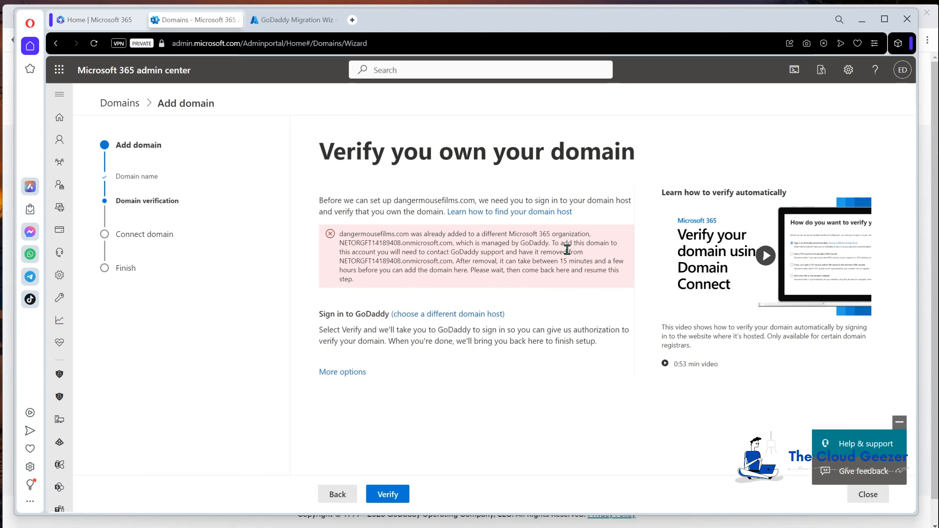
# Note the other organization's onmicrosoft address in the error and exit to the domains list
pyautogui.moveTo(339, 242); pyautogui.dragTo(461, 243)
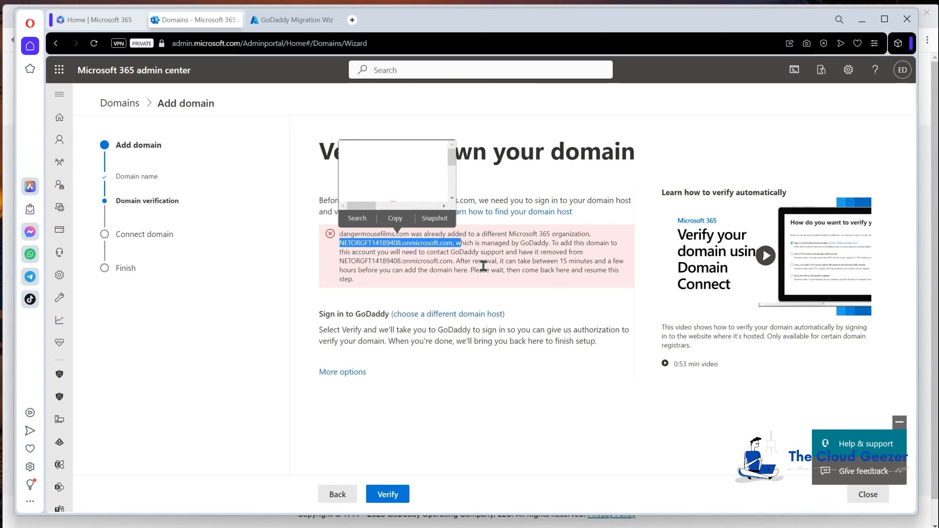
pyautogui.click(423, 248)
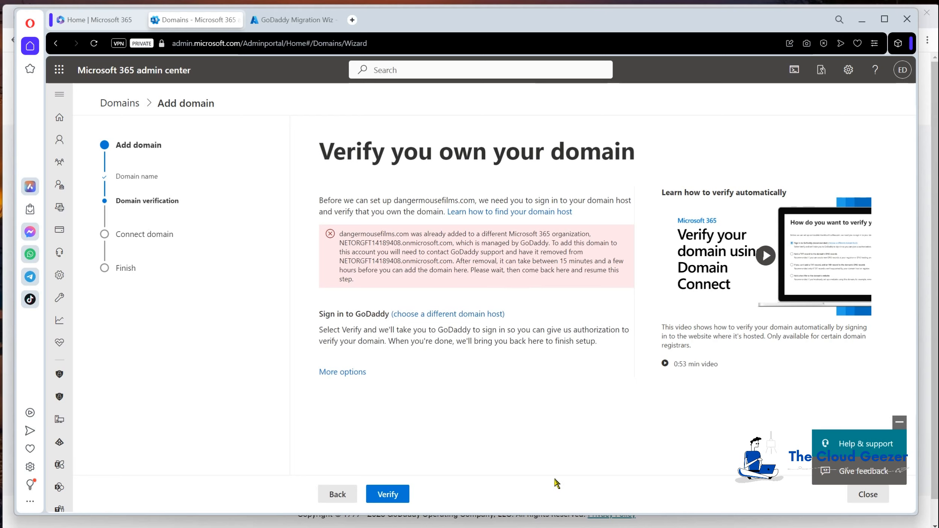
pyautogui.click(866, 500)
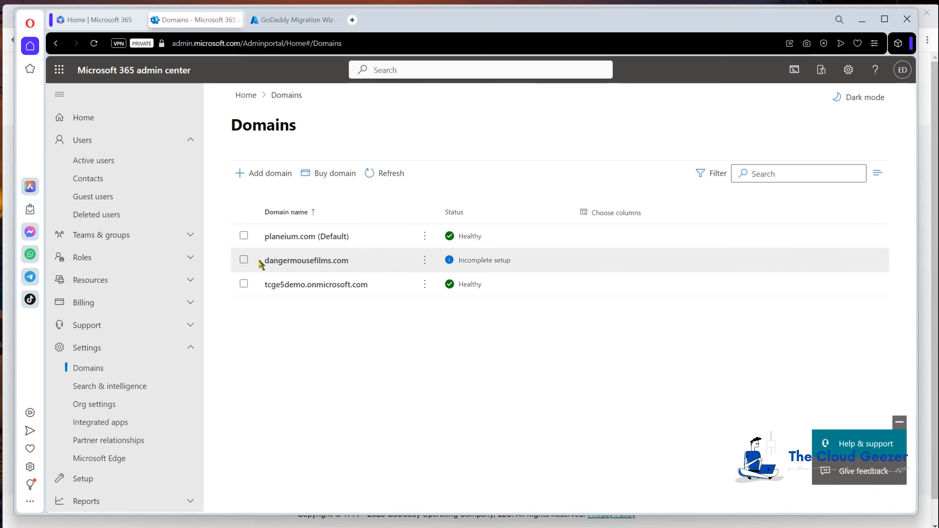
pyautogui.click(244, 260)
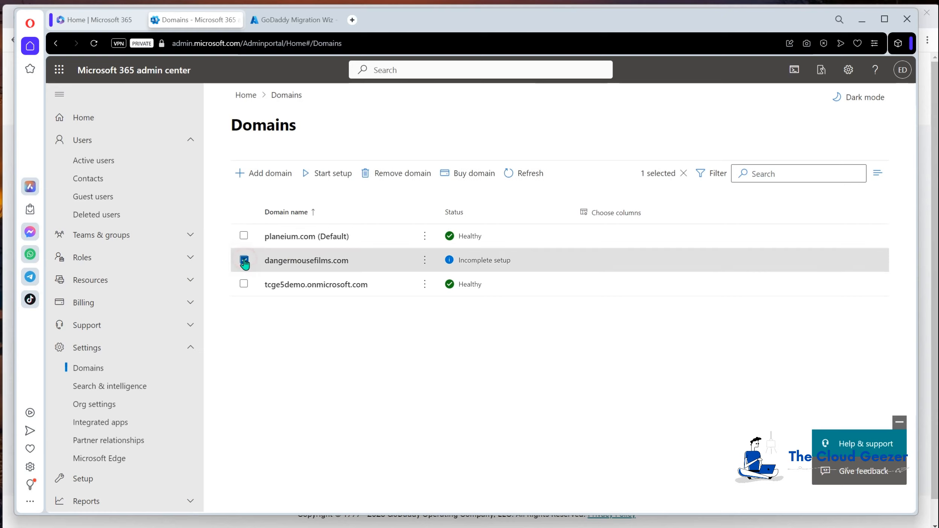
pyautogui.click(327, 174)
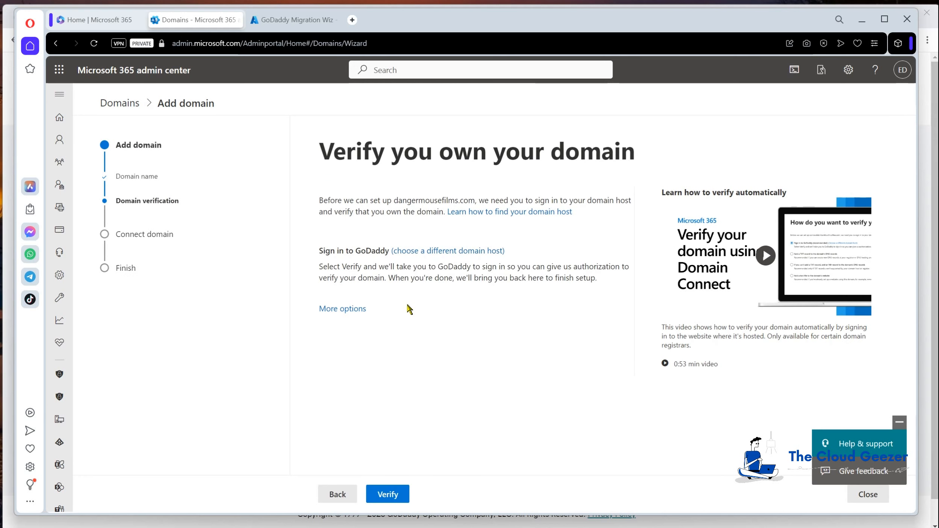
pyautogui.click(870, 495)
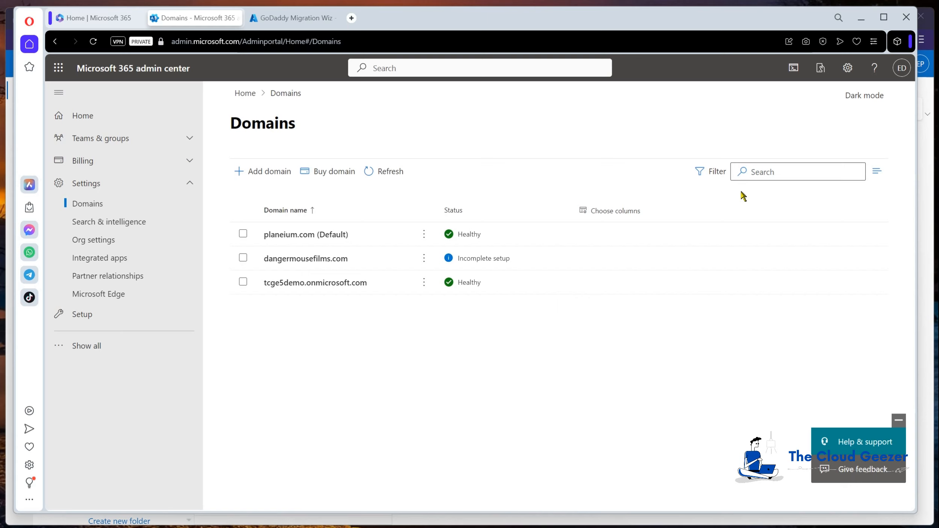
# Start setup for dangermousefilms.com and verify ownership by connecting at GoDaddy
pyautogui.click(272, 258)
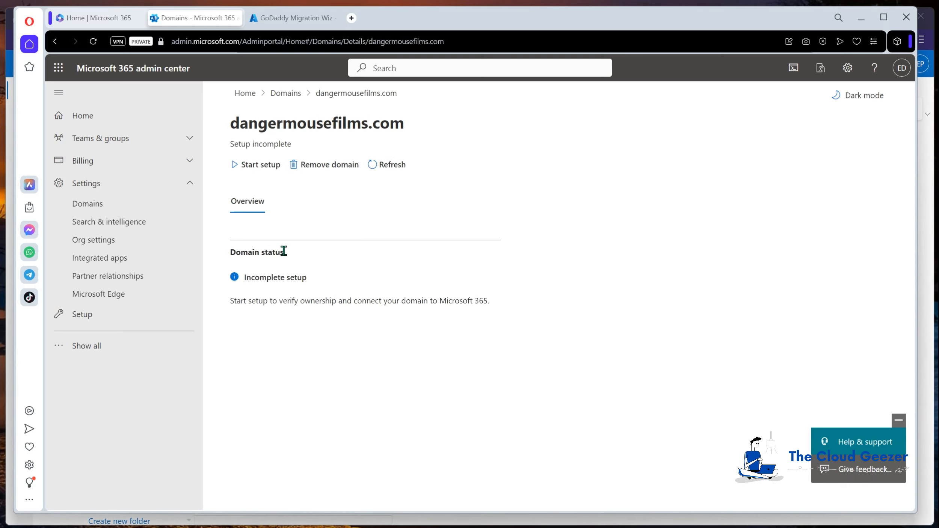
pyautogui.click(259, 167)
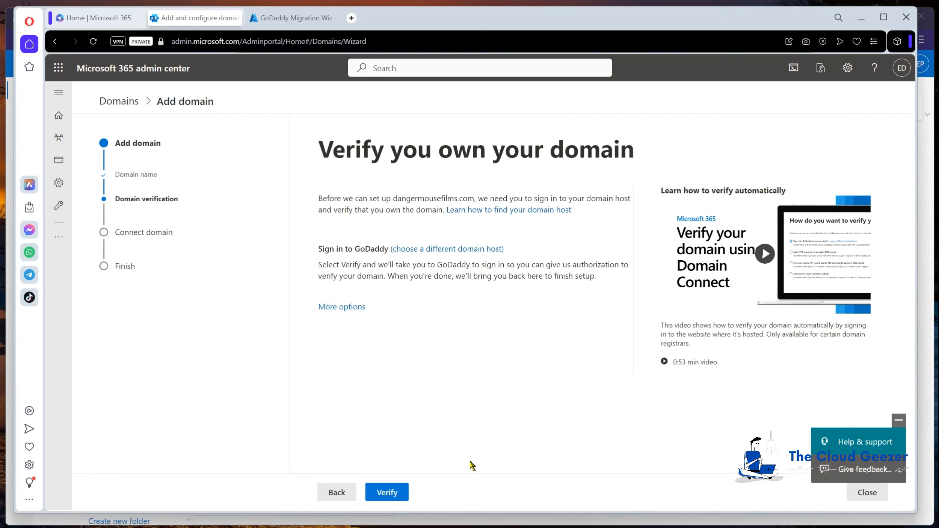
pyautogui.click(387, 494)
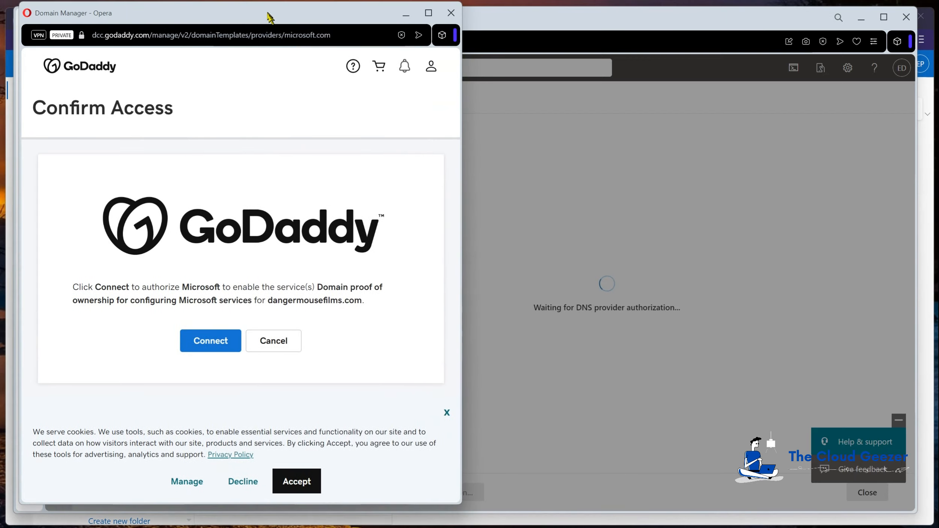
pyautogui.click(195, 346)
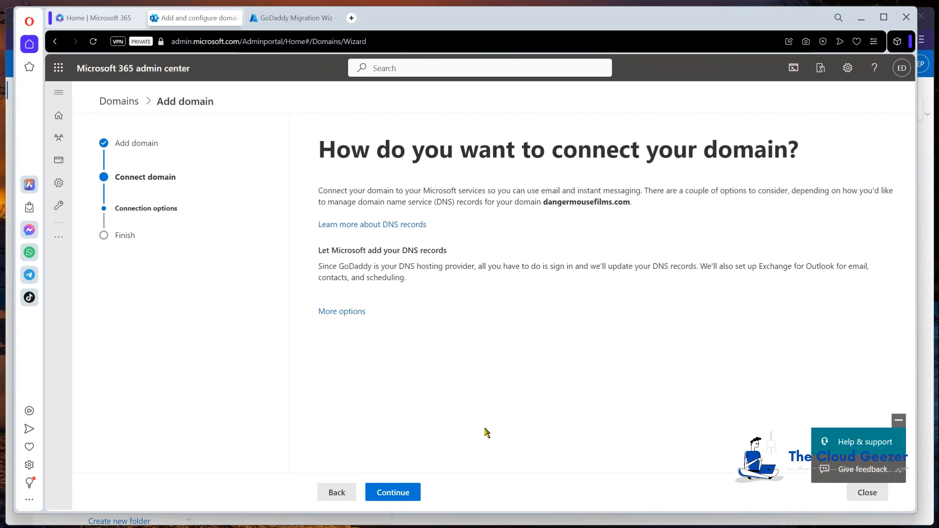
# Have GoDaddy add the Exchange DNS records and finish the domain setup
pyautogui.click(405, 493)
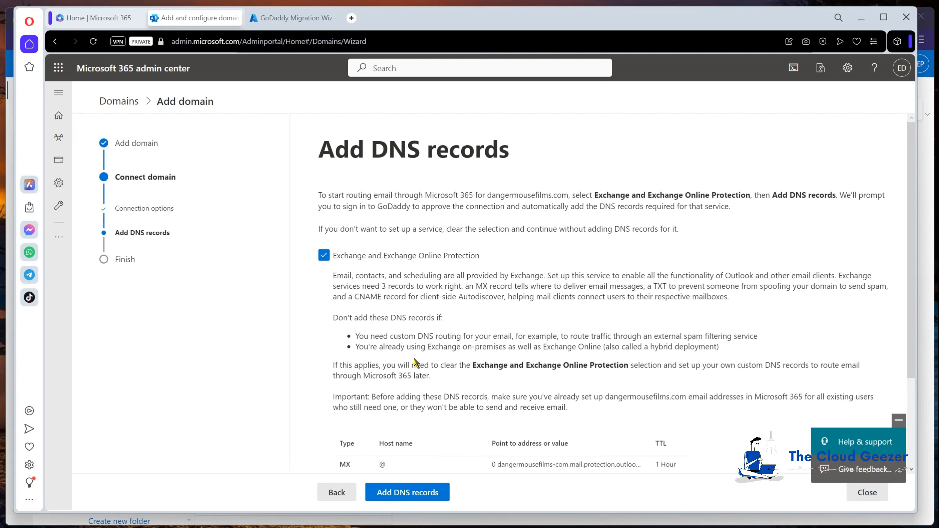
pyautogui.scroll(-3, 416, 362)
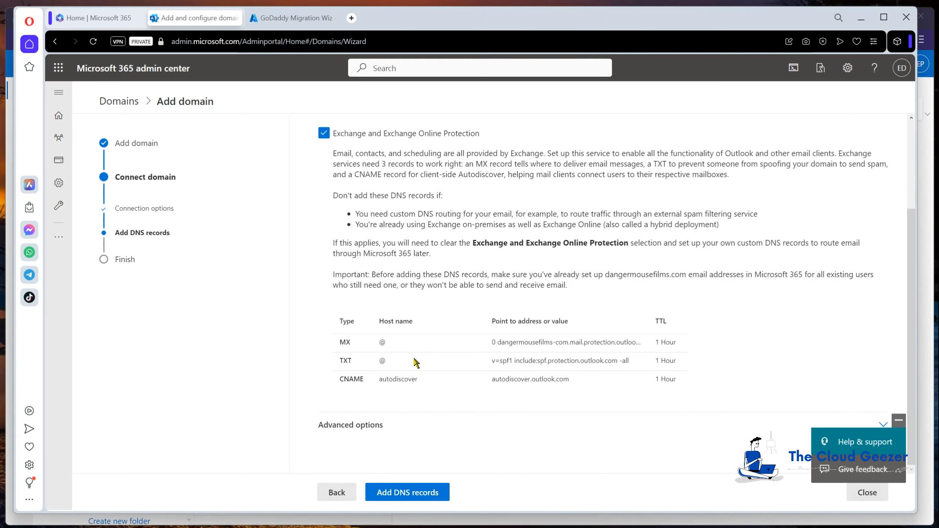
pyautogui.click(409, 493)
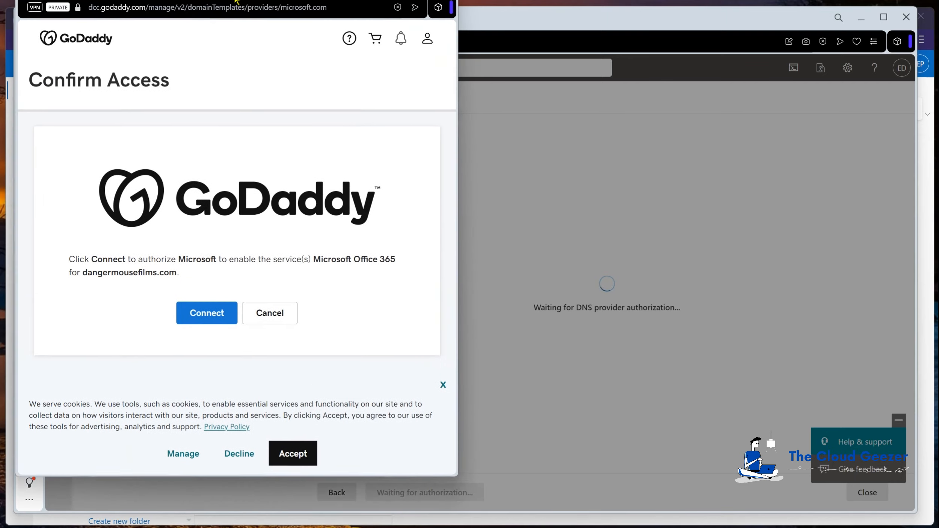
pyautogui.click(203, 337)
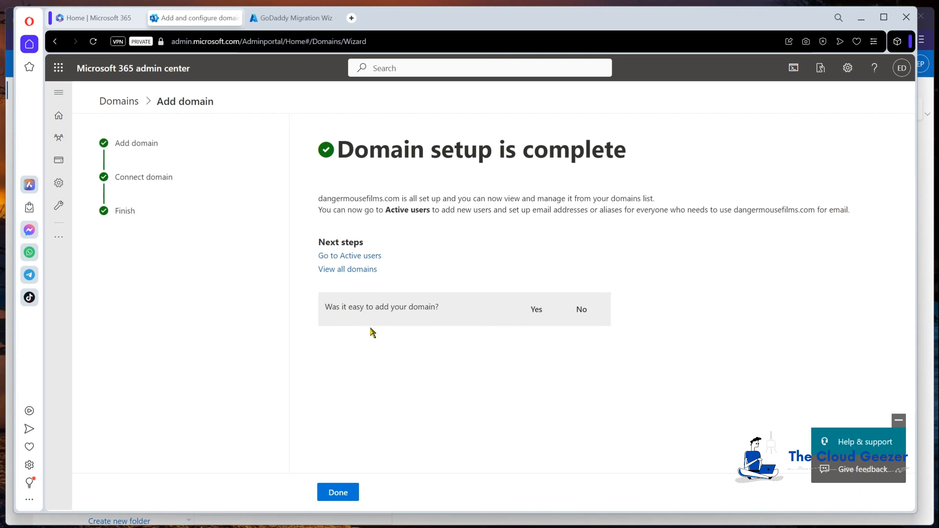
pyautogui.click(343, 494)
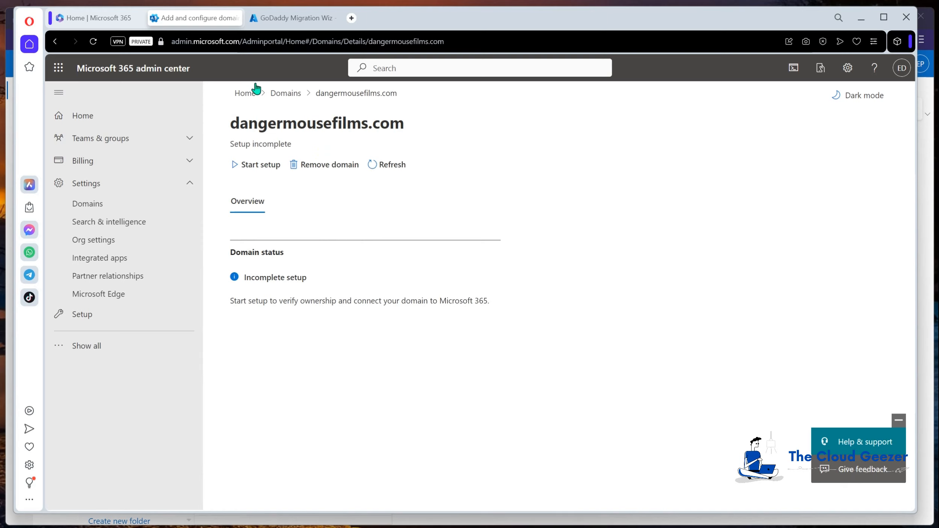
pyautogui.click(286, 93)
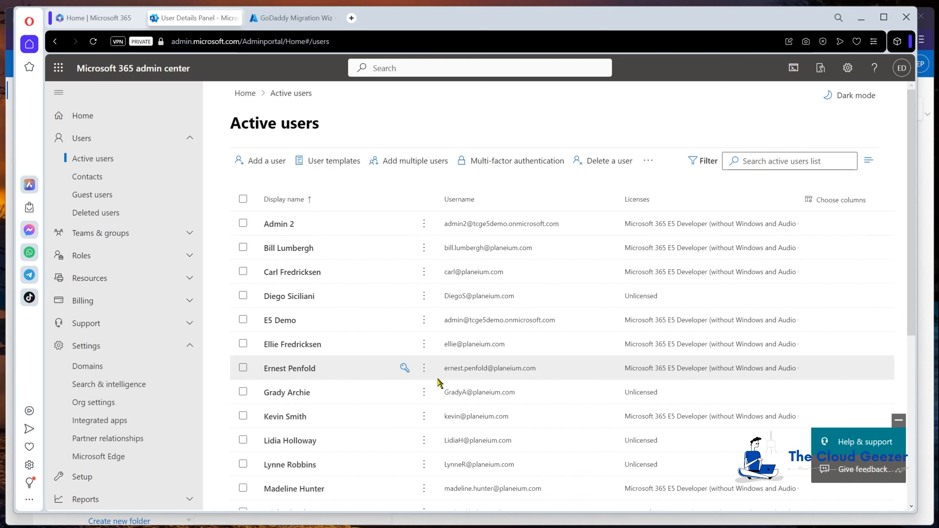
pyautogui.click(303, 368)
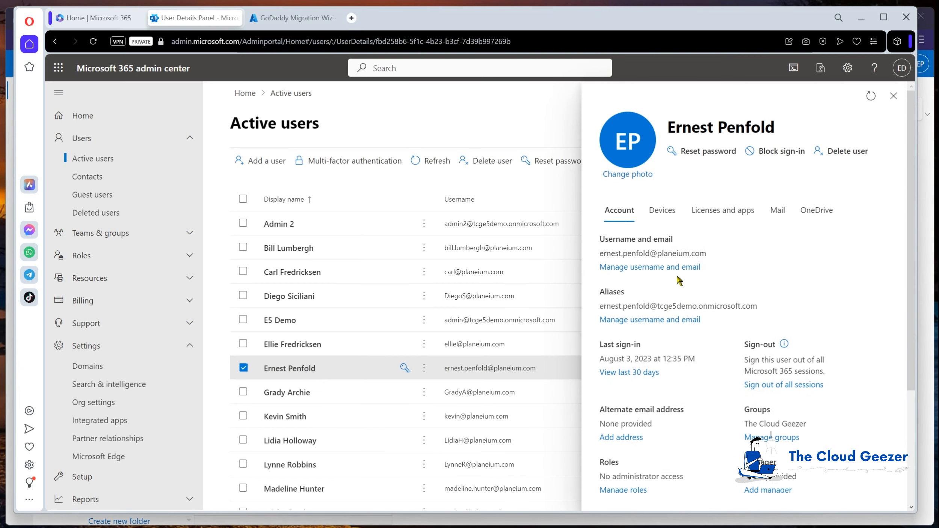
pyautogui.click(657, 268)
pyautogui.click(653, 334)
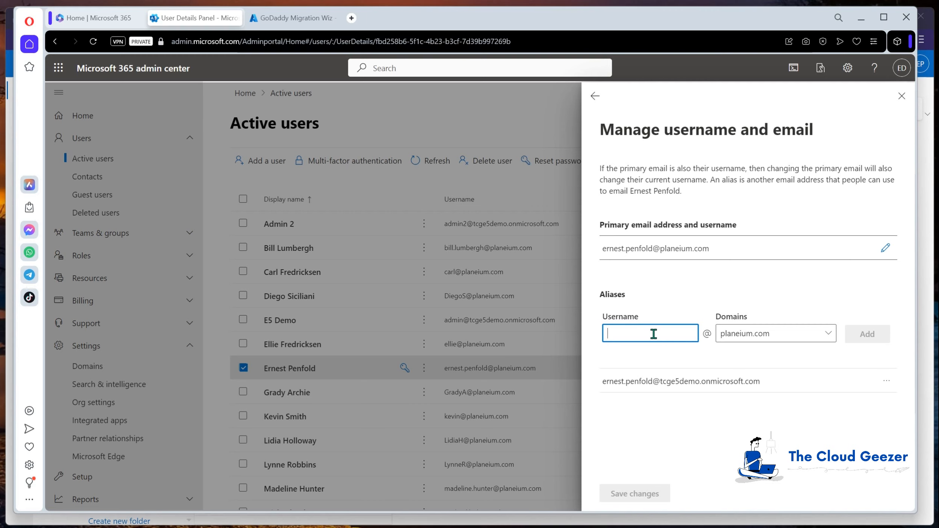
pyautogui.write('ernest.penfold')
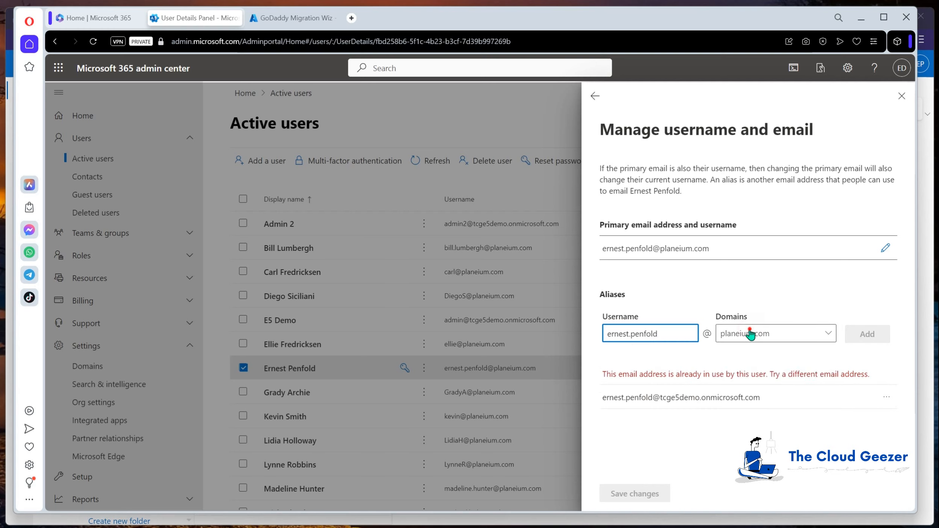
pyautogui.click(750, 334)
pyautogui.click(752, 352)
pyautogui.click(868, 334)
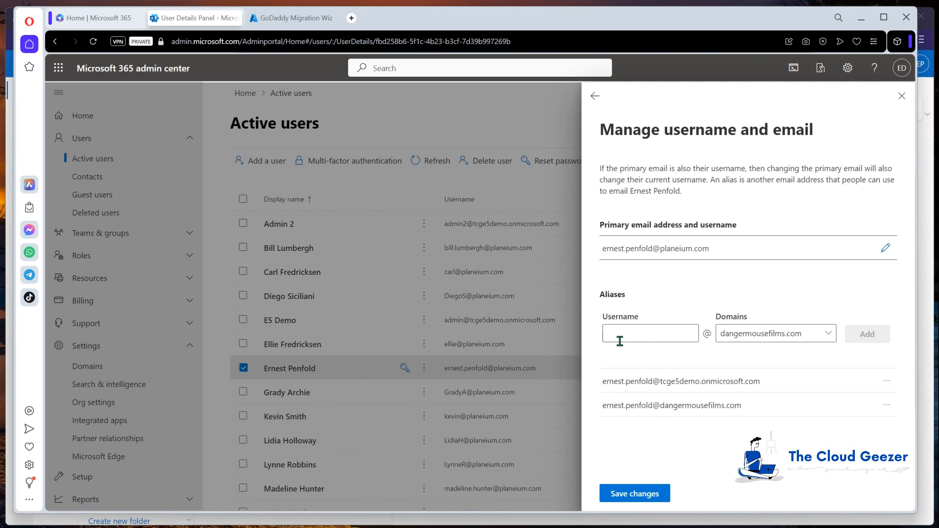
pyautogui.click(652, 332)
pyautogui.write('penfold')
pyautogui.click(867, 334)
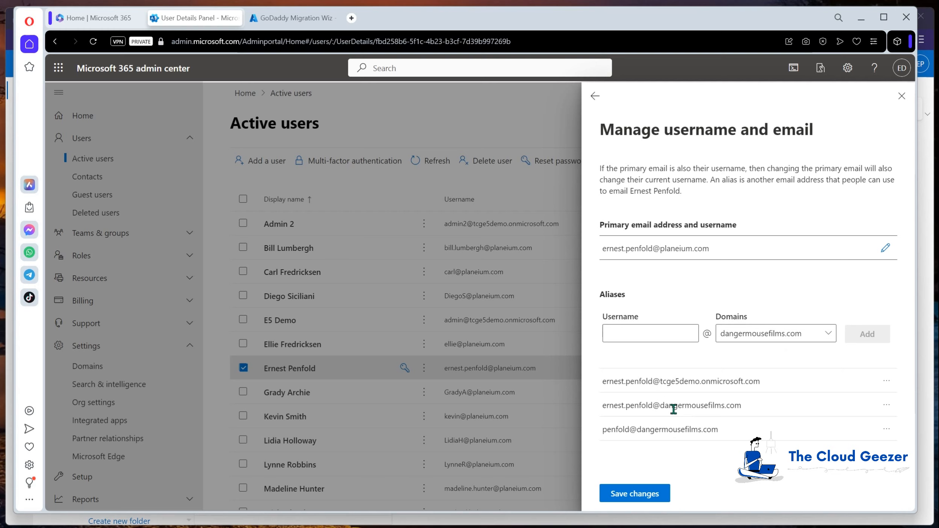
pyautogui.click(886, 405)
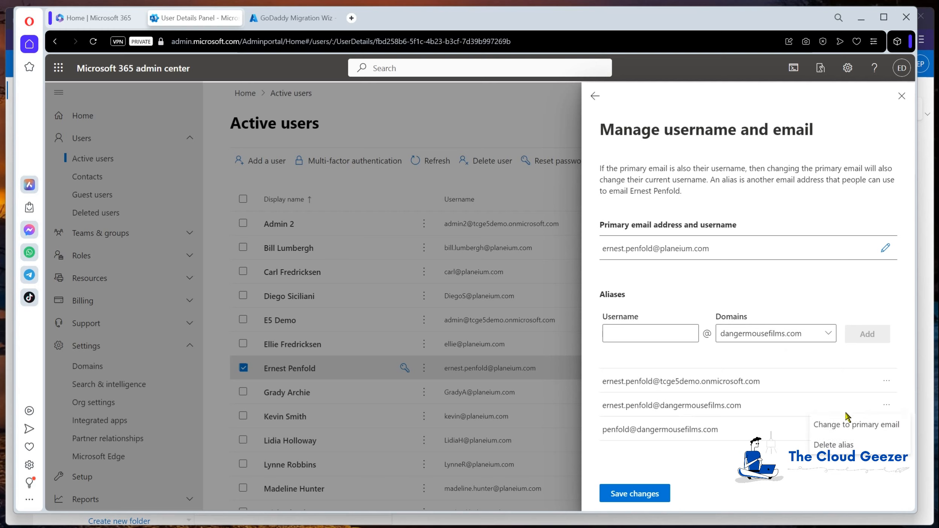
pyautogui.click(847, 425)
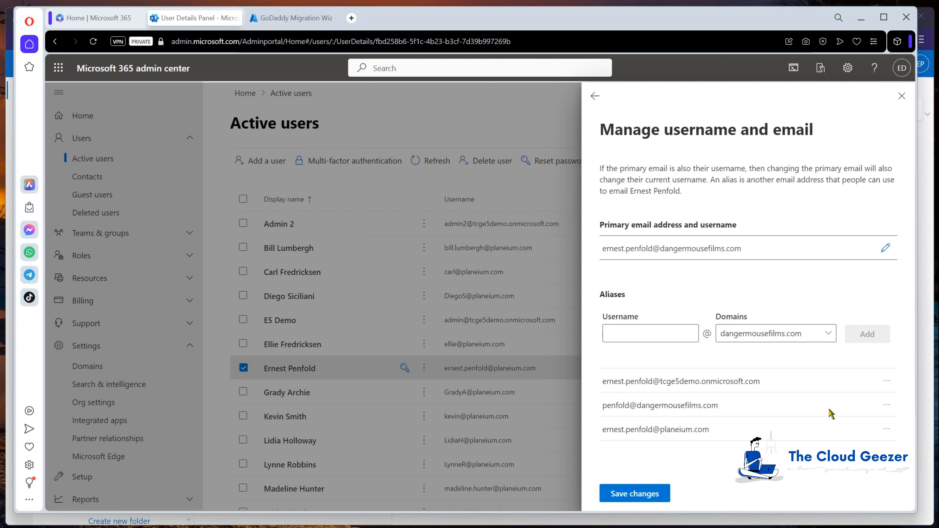
pyautogui.click(653, 494)
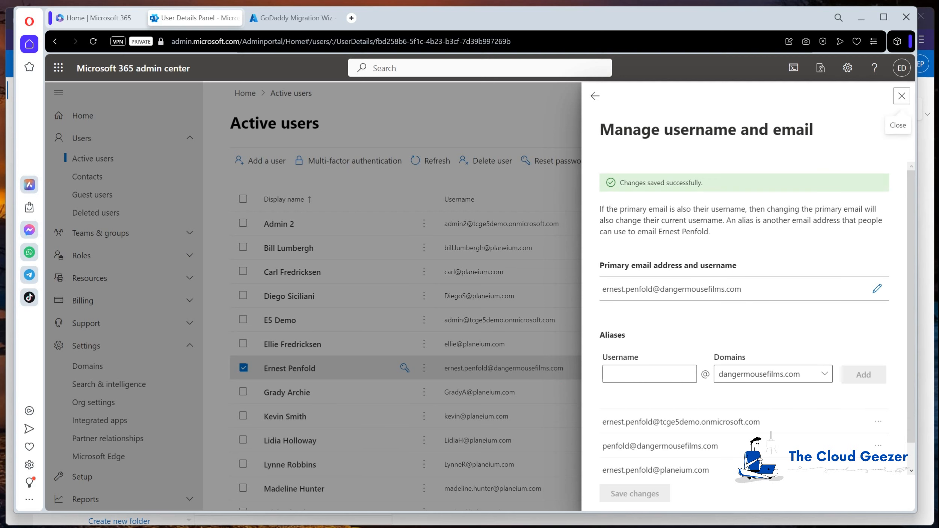
pyautogui.click(902, 96)
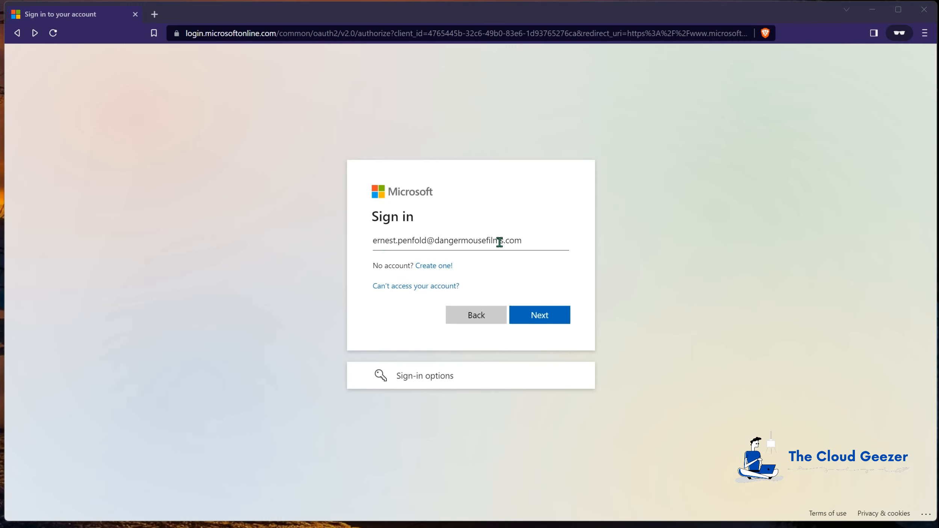
# Sign in with the new dangermousefilms.com address and password, declining to stay signed in
pyautogui.click(539, 316)
pyautogui.write('••••••••')
pyautogui.press('Return')
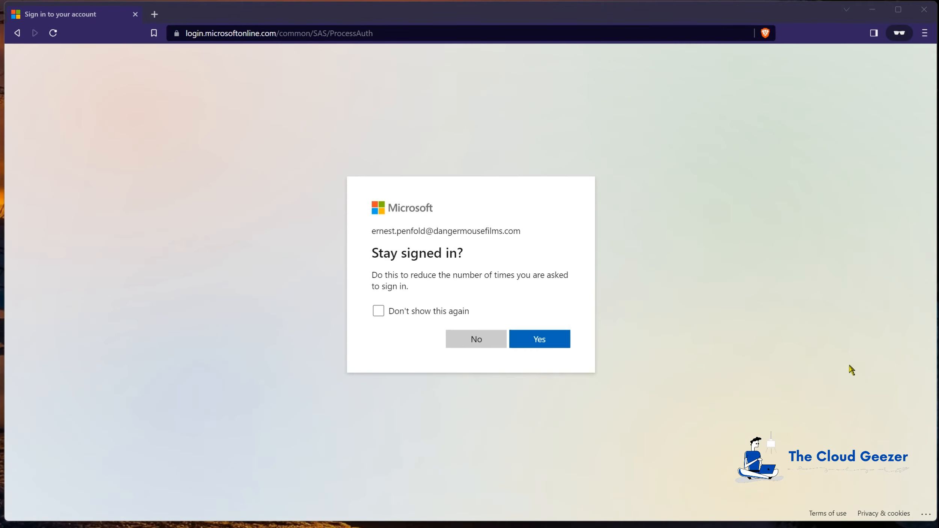
pyautogui.click(492, 343)
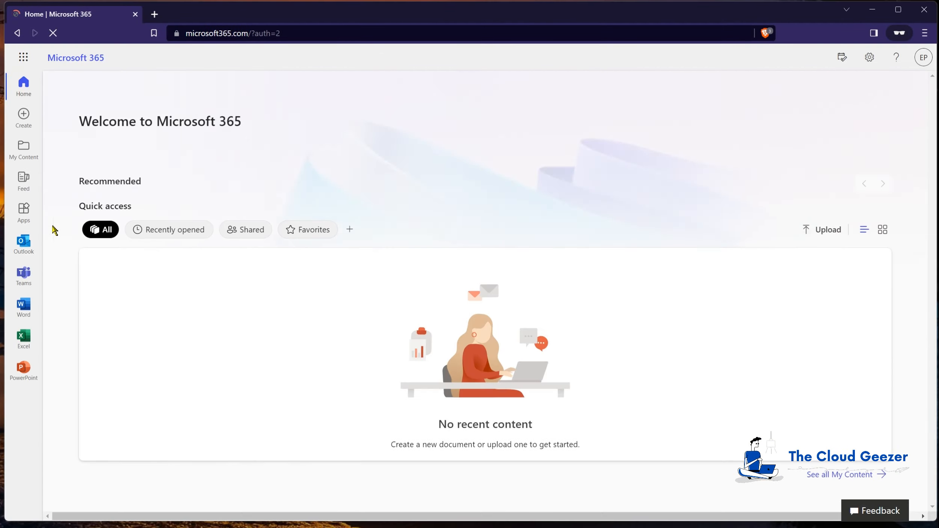
# Send the 'Test to DangerMouseFilms' message from the user's Outlook mailbox and open it in the Inbox
pyautogui.click(24, 243)
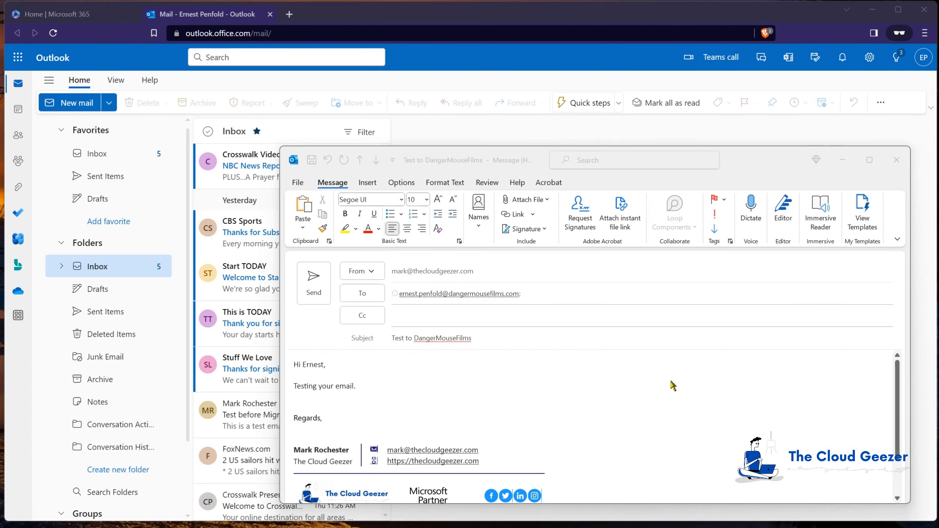
pyautogui.click(315, 287)
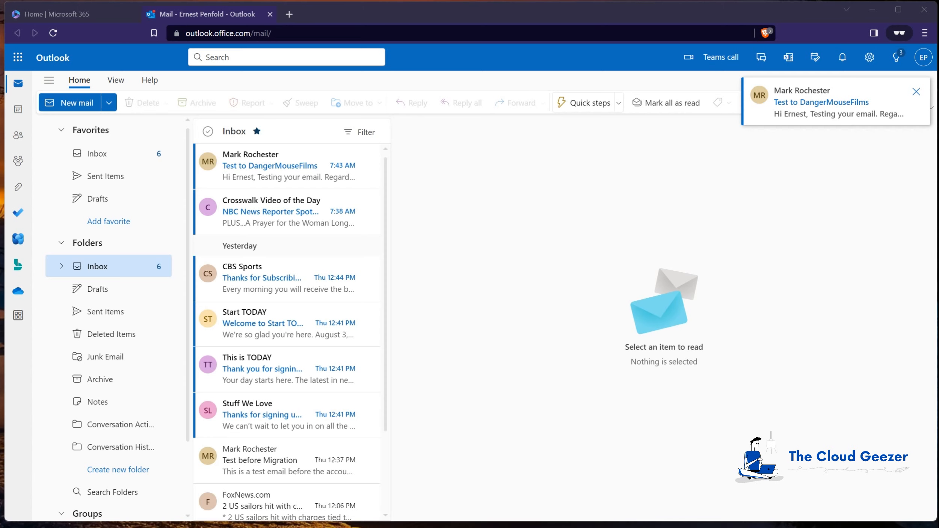
pyautogui.click(257, 159)
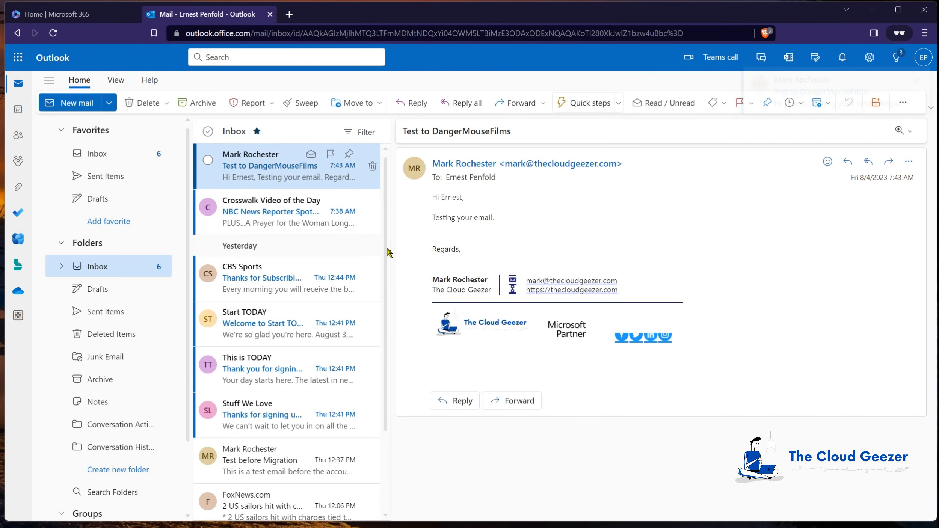